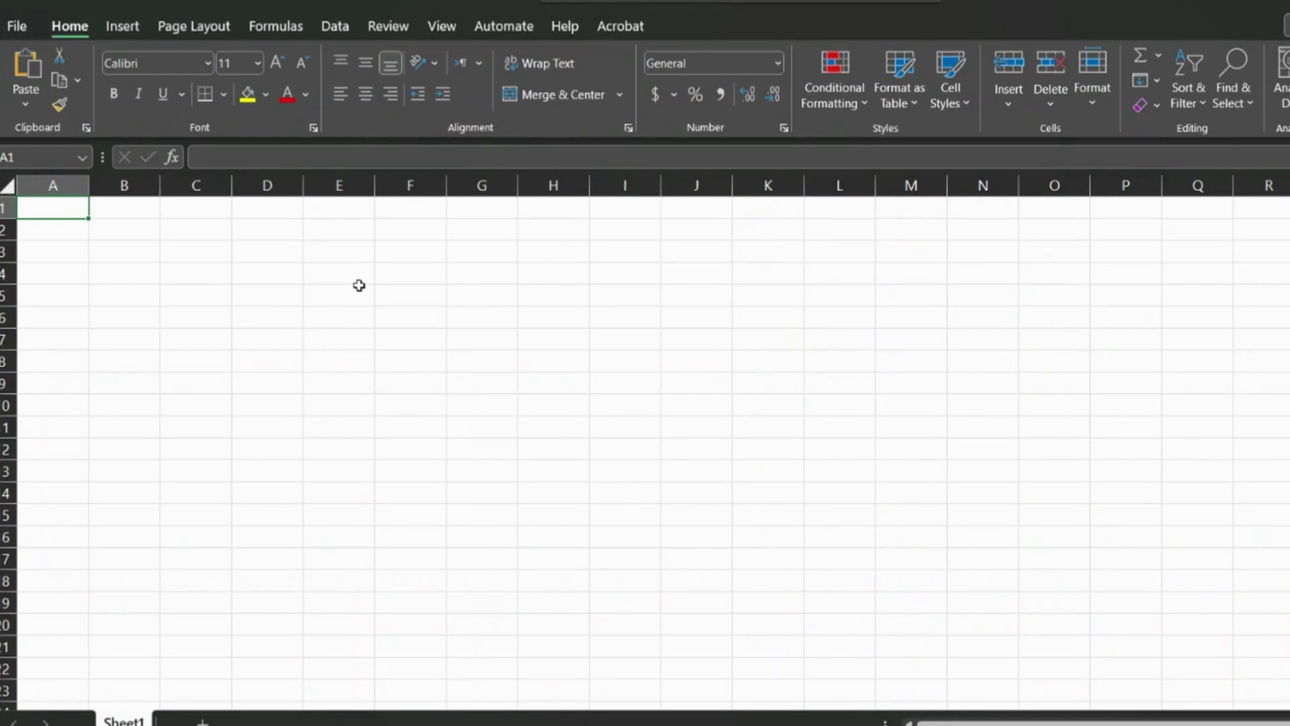
Step: Enter the values 2 in cell E3 and 4 in cell E4
click(326, 251)
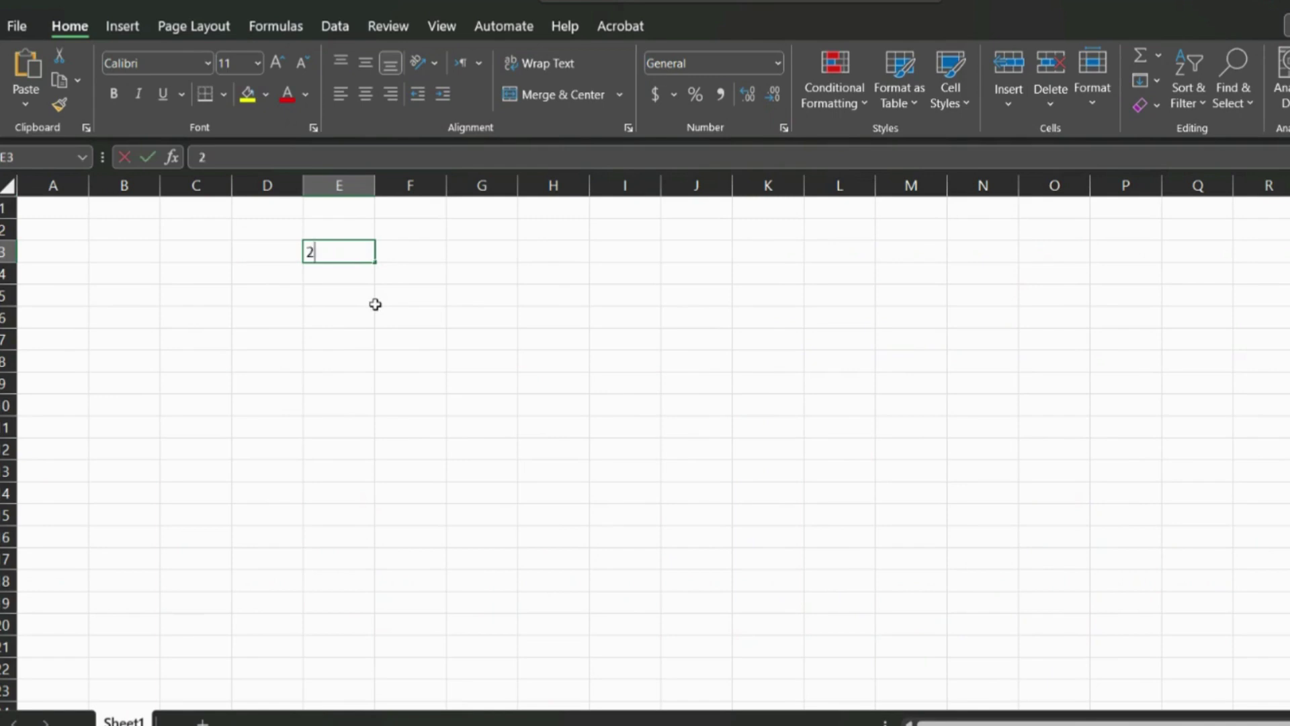
click(380, 344)
click(334, 275)
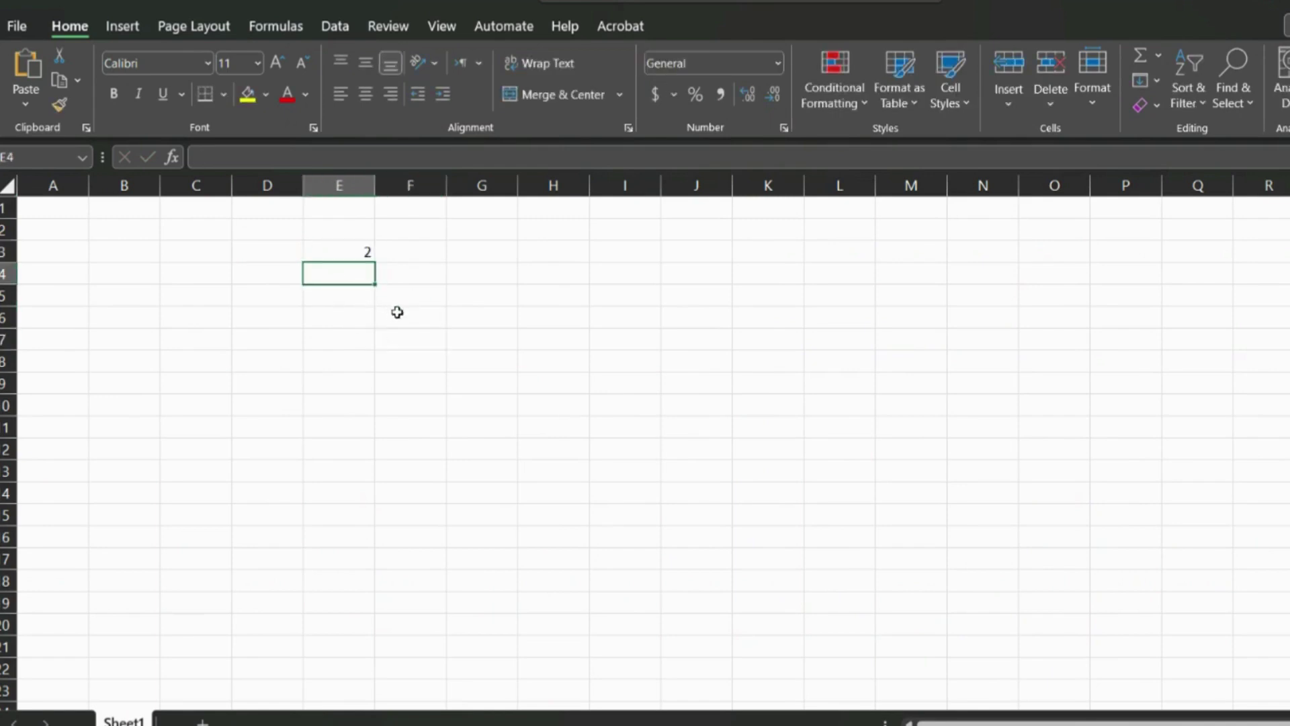
text(4)
click(408, 352)
Step: Enter the values 5 in cell F3 and 9 in cell F4
click(421, 256)
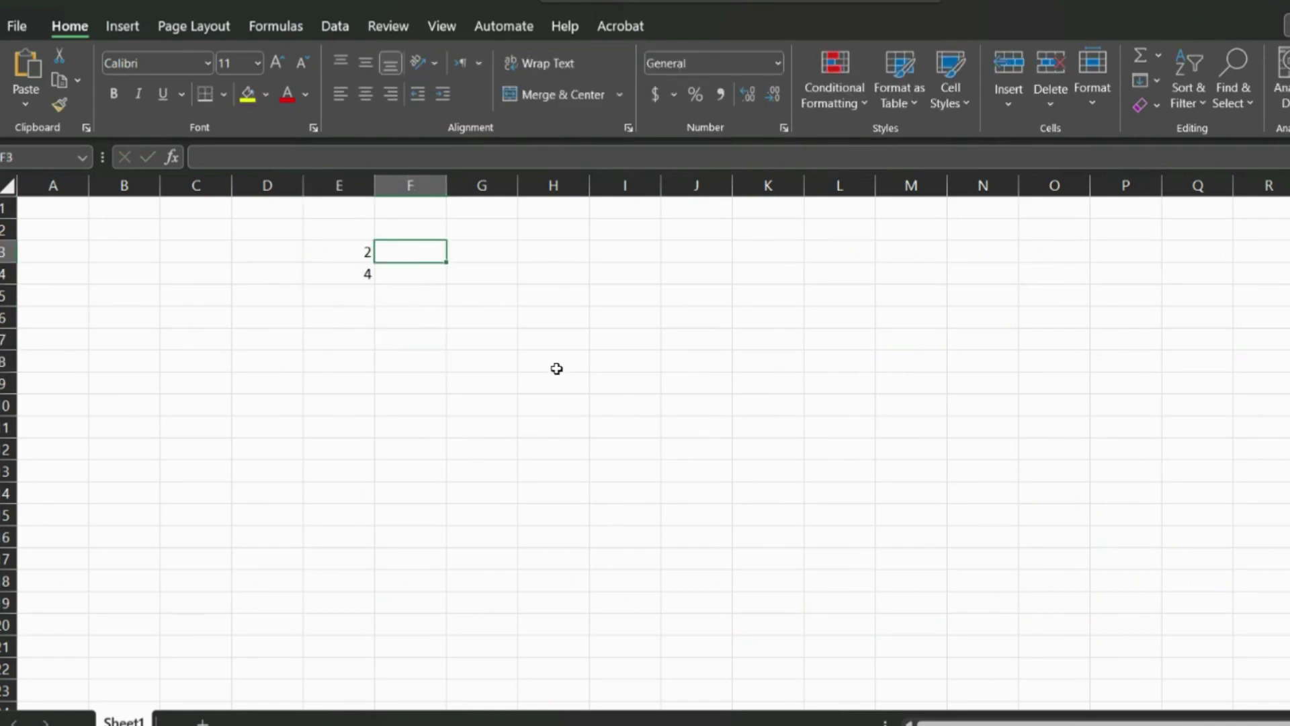
text(5)
click(421, 278)
text(w)
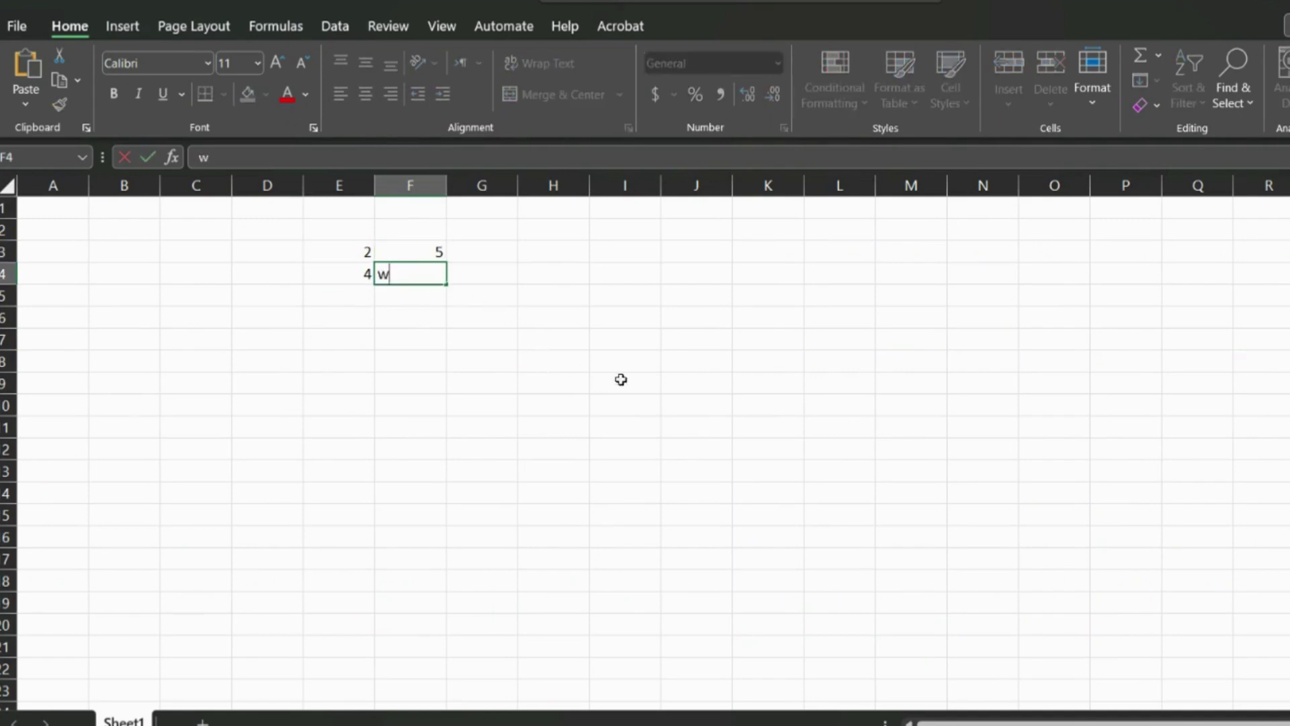
click(621, 379)
click(403, 278)
key(BackSpace)
text(9)
Step: Label the columns price, qty and total in cells E2, F2 and G2
click(352, 229)
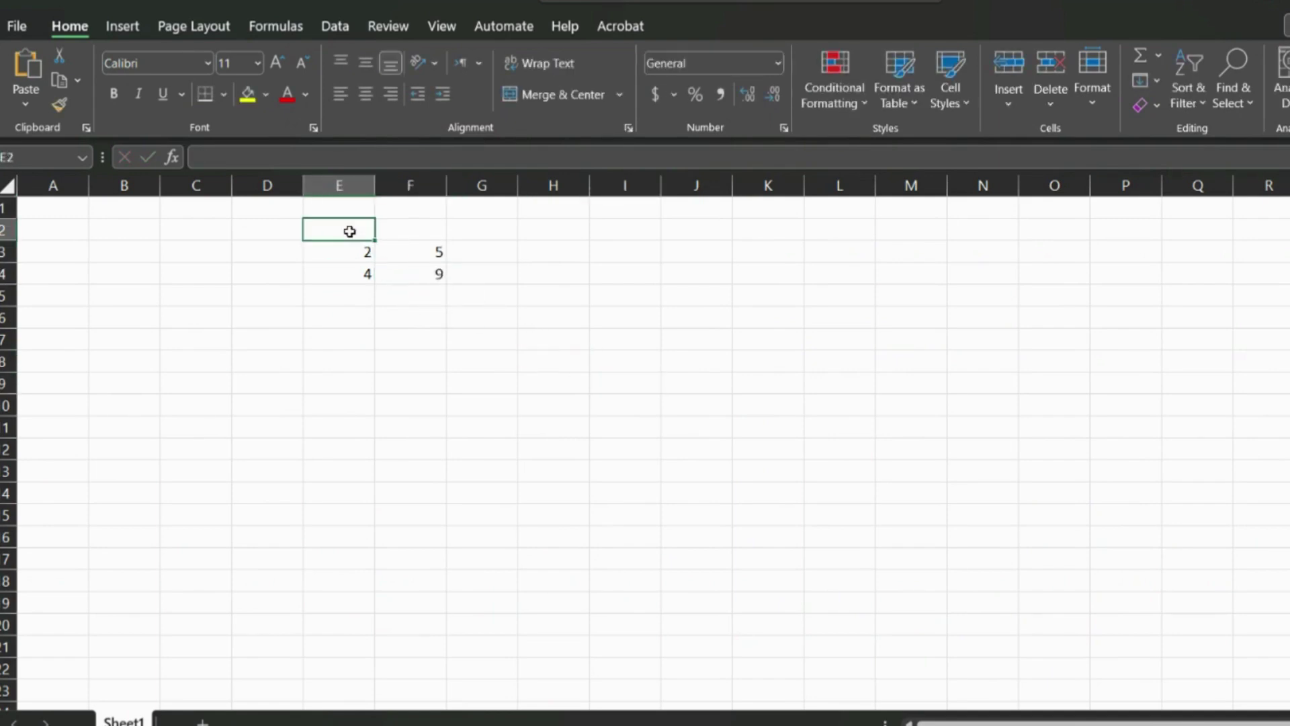
text(price)
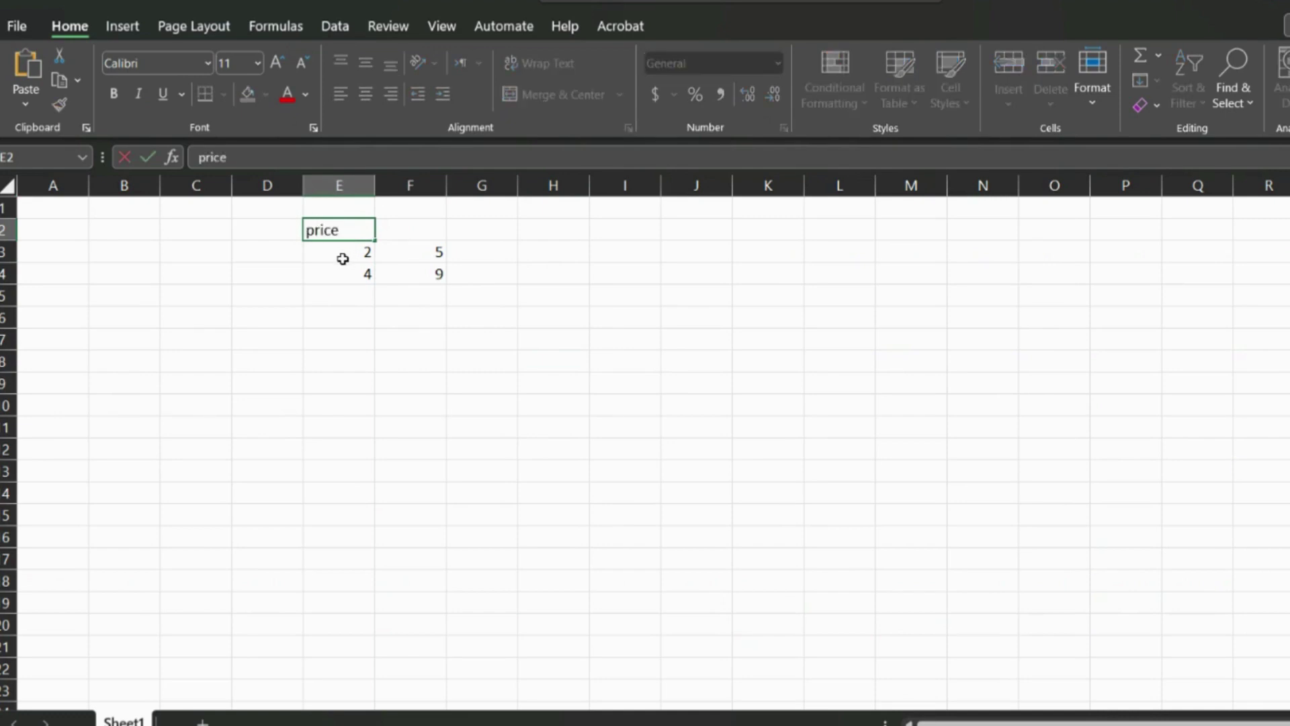
click(403, 230)
text(q)
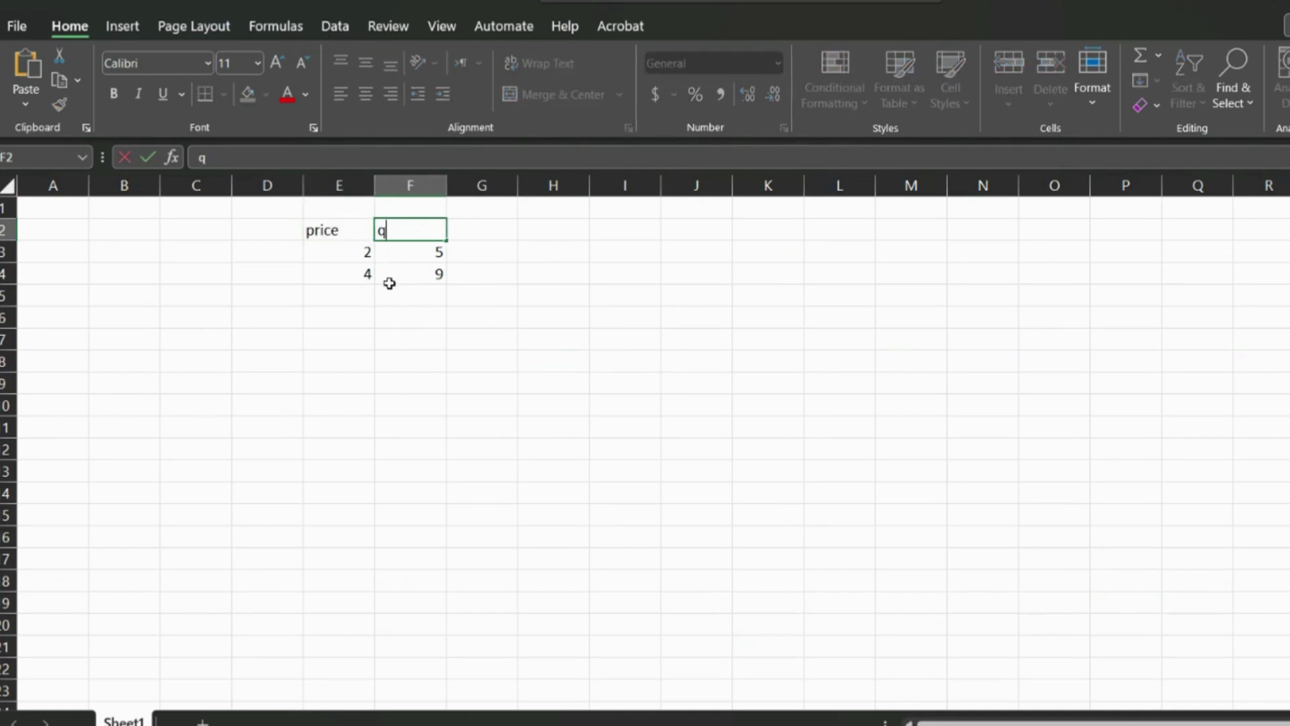
text(ty)
drag(503, 320, 502, 336)
click(475, 230)
text(tora)
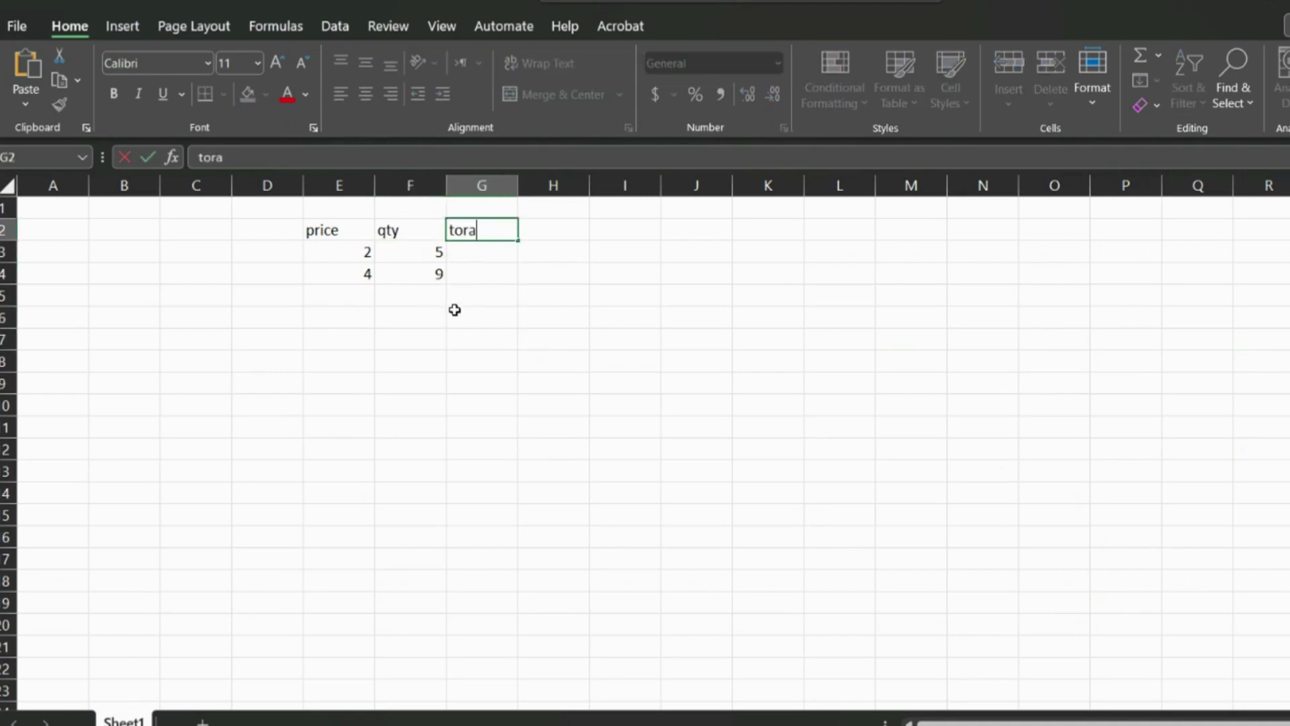
text(l)
key(BackSpace)
click(534, 354)
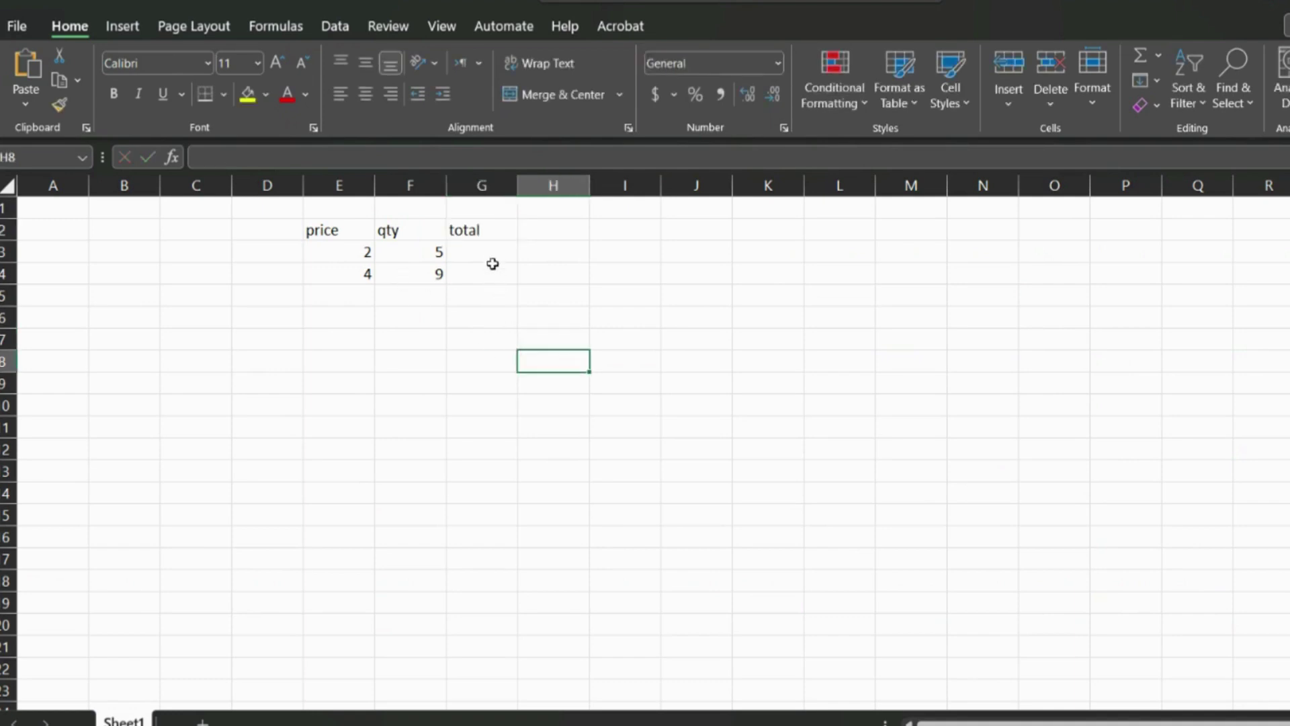
Step: Calculate the first row's total in G3 by multiplying price by quantity with =E3*F3
click(499, 256)
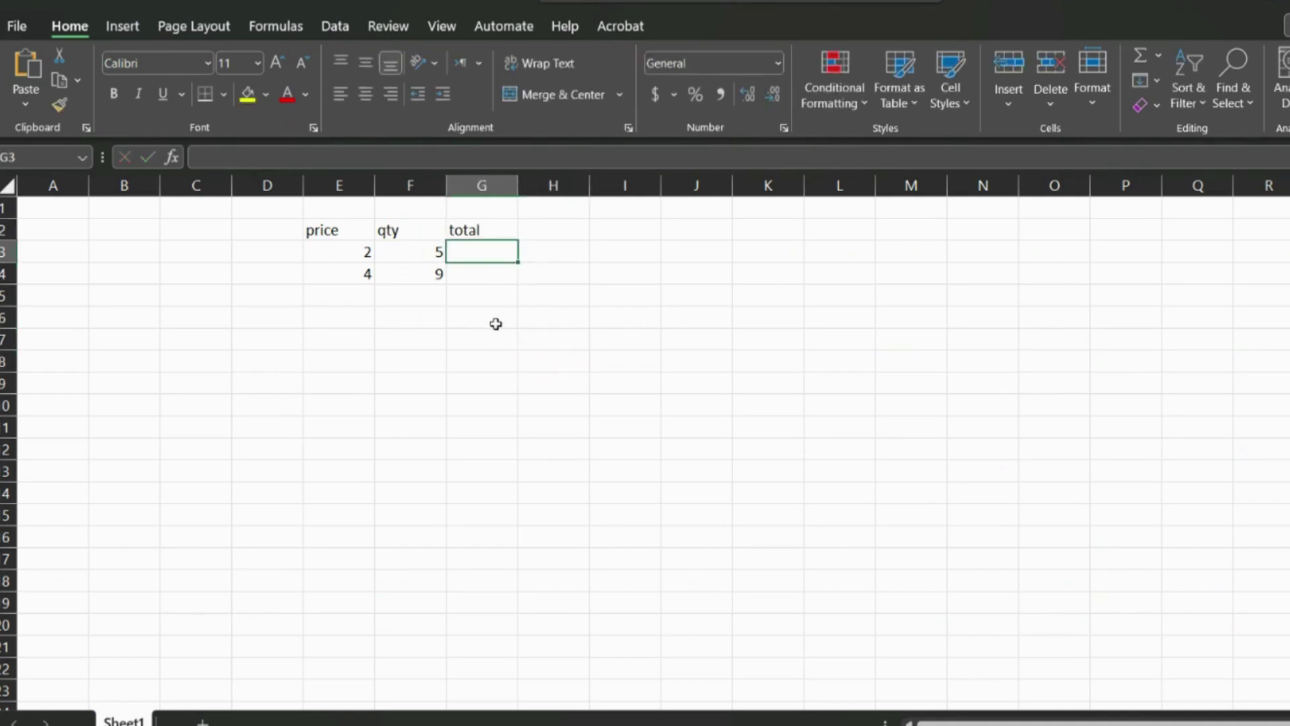
text(=)
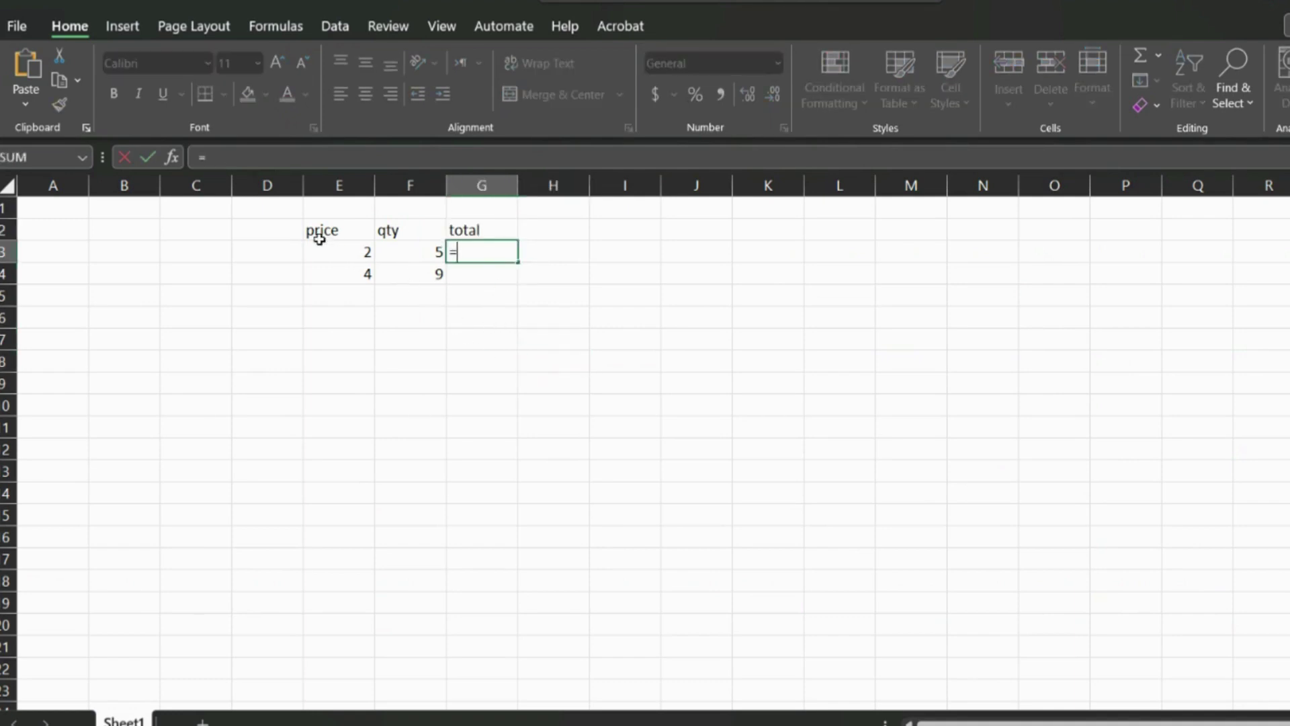
click(363, 252)
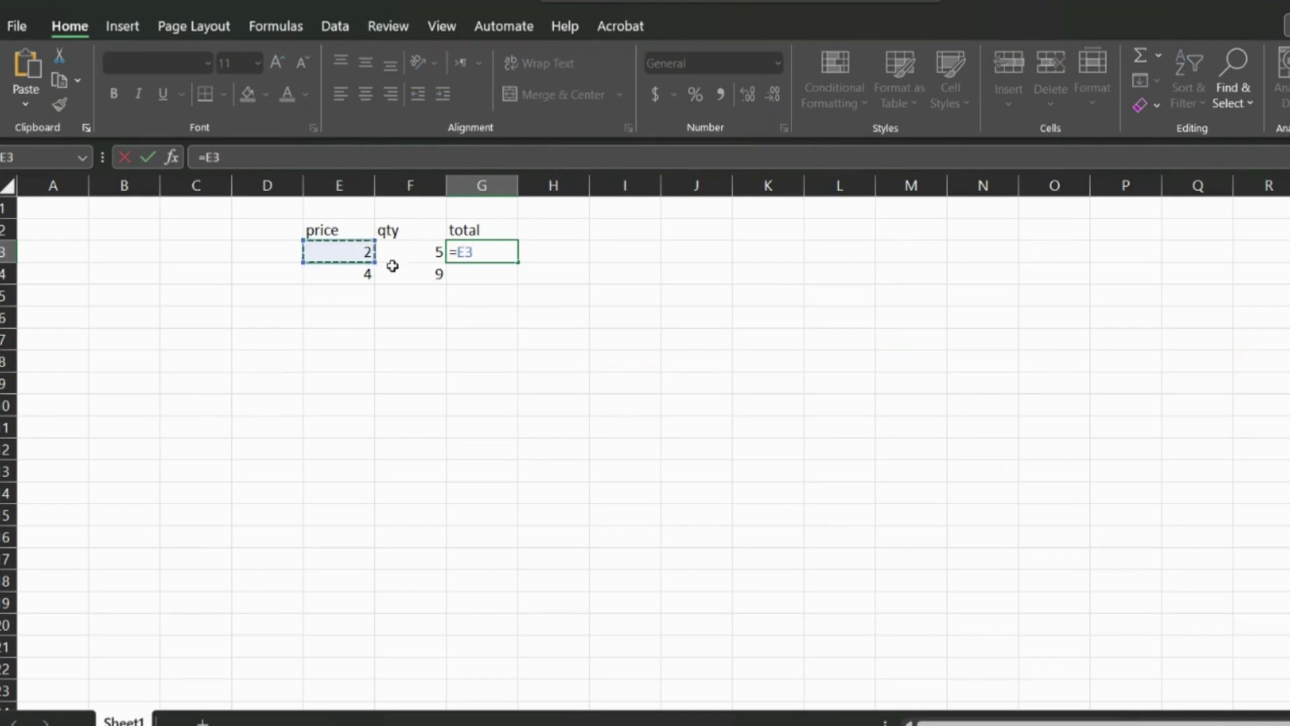
text(*)
click(412, 253)
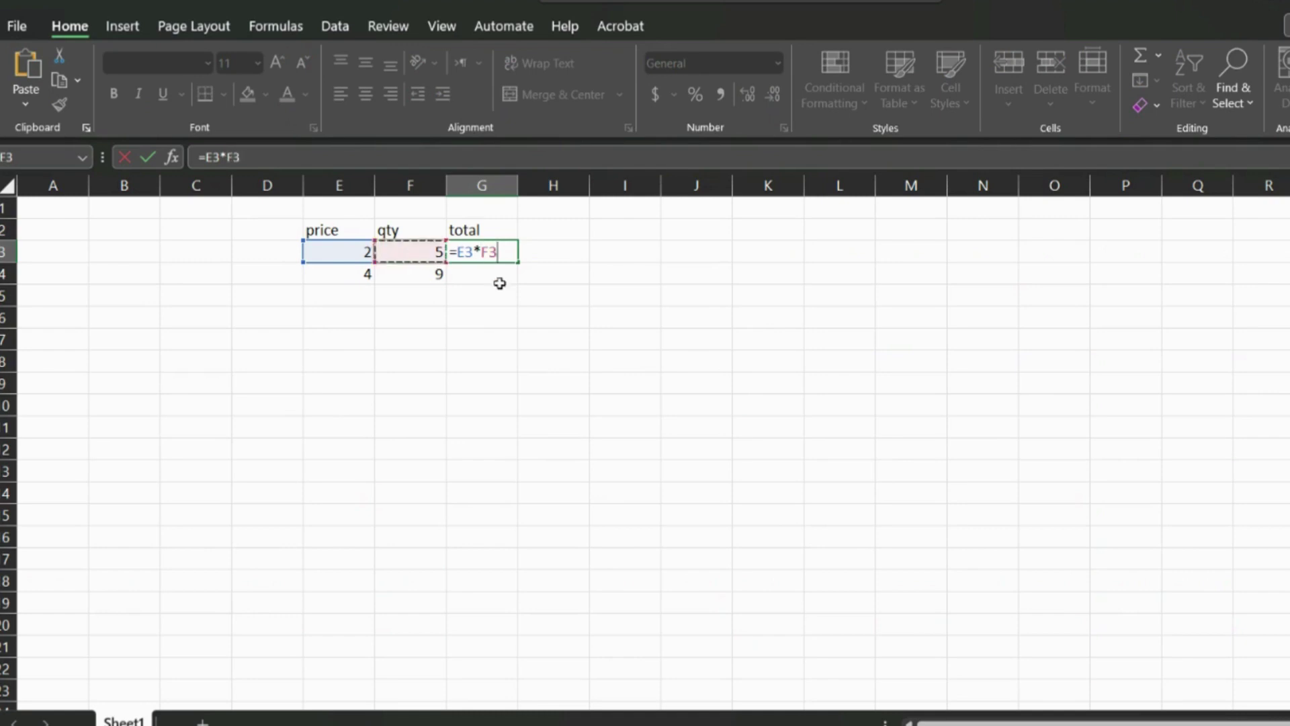
key(Return)
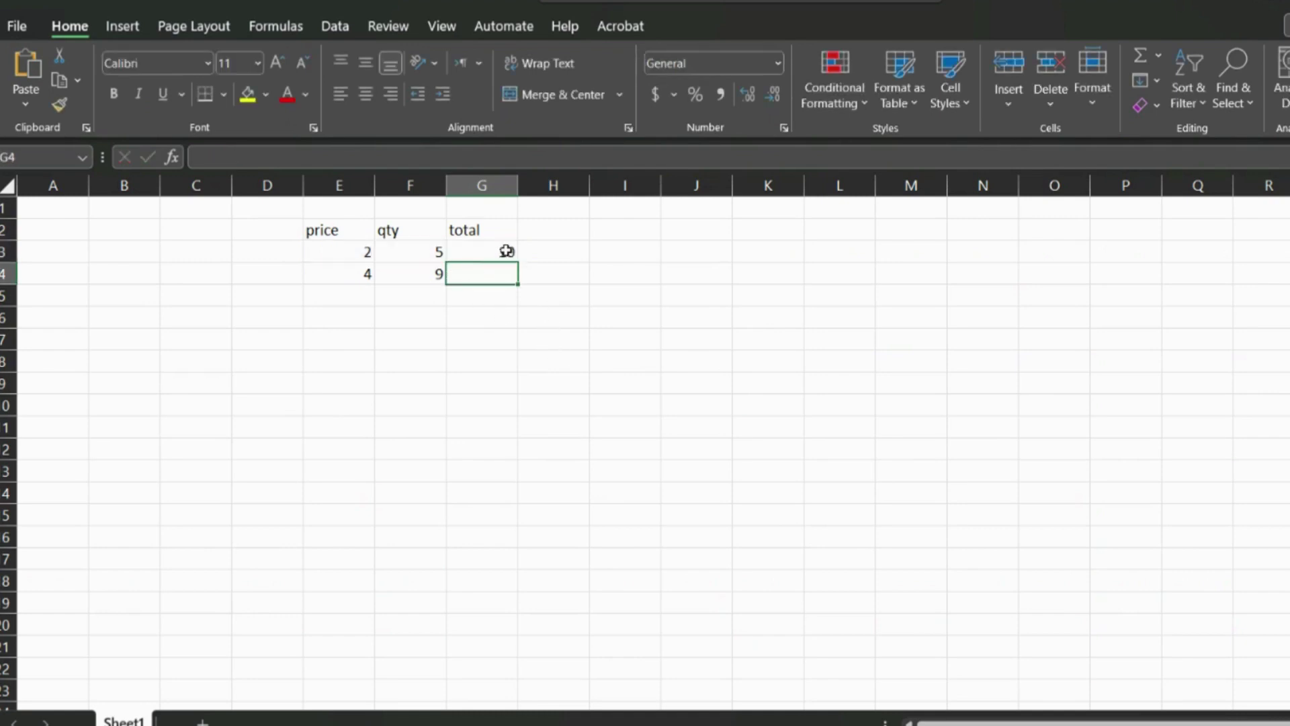
Step: Fill the total formula from G3 down through G5
click(410, 252)
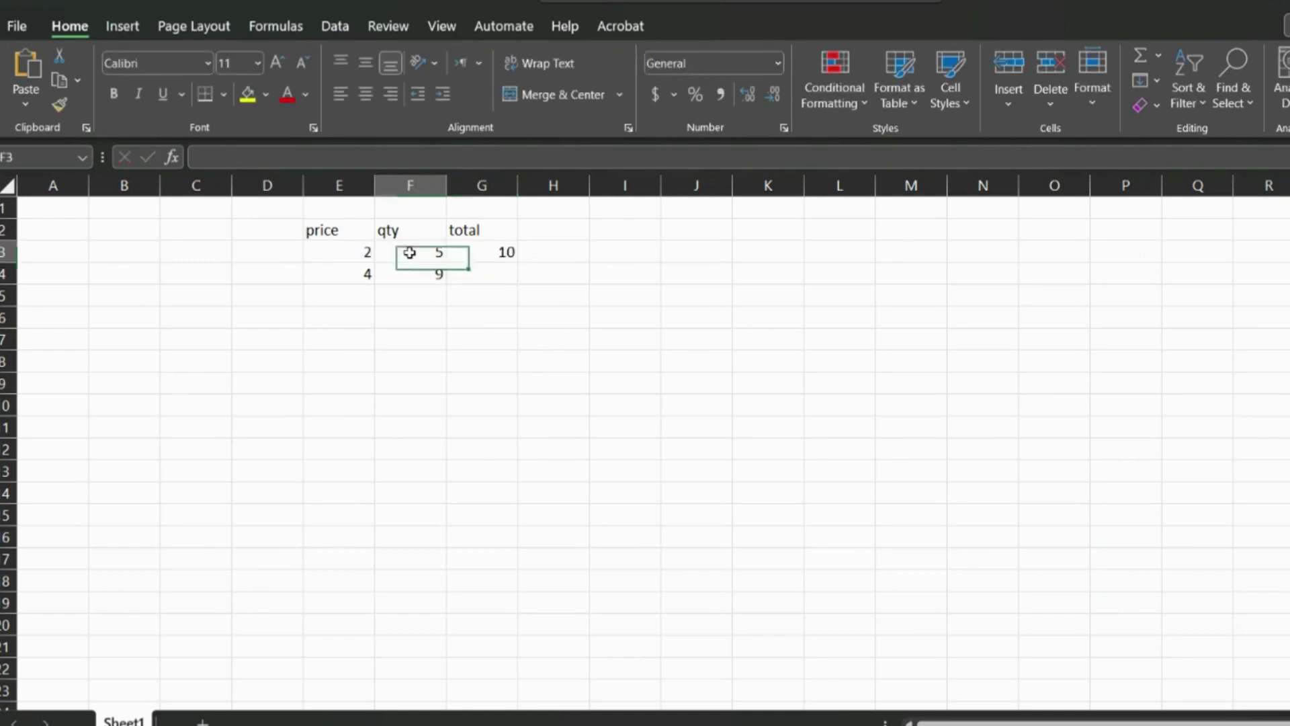
click(503, 253)
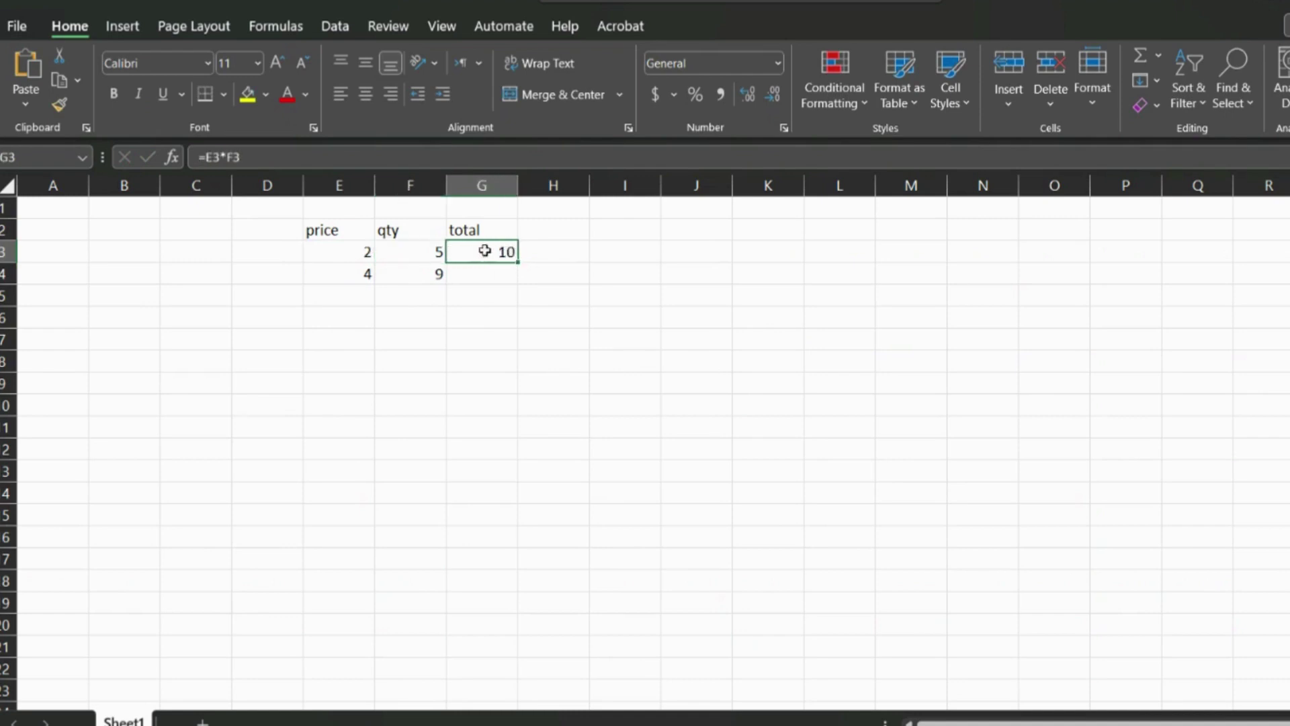
drag(516, 263, 516, 304)
click(615, 343)
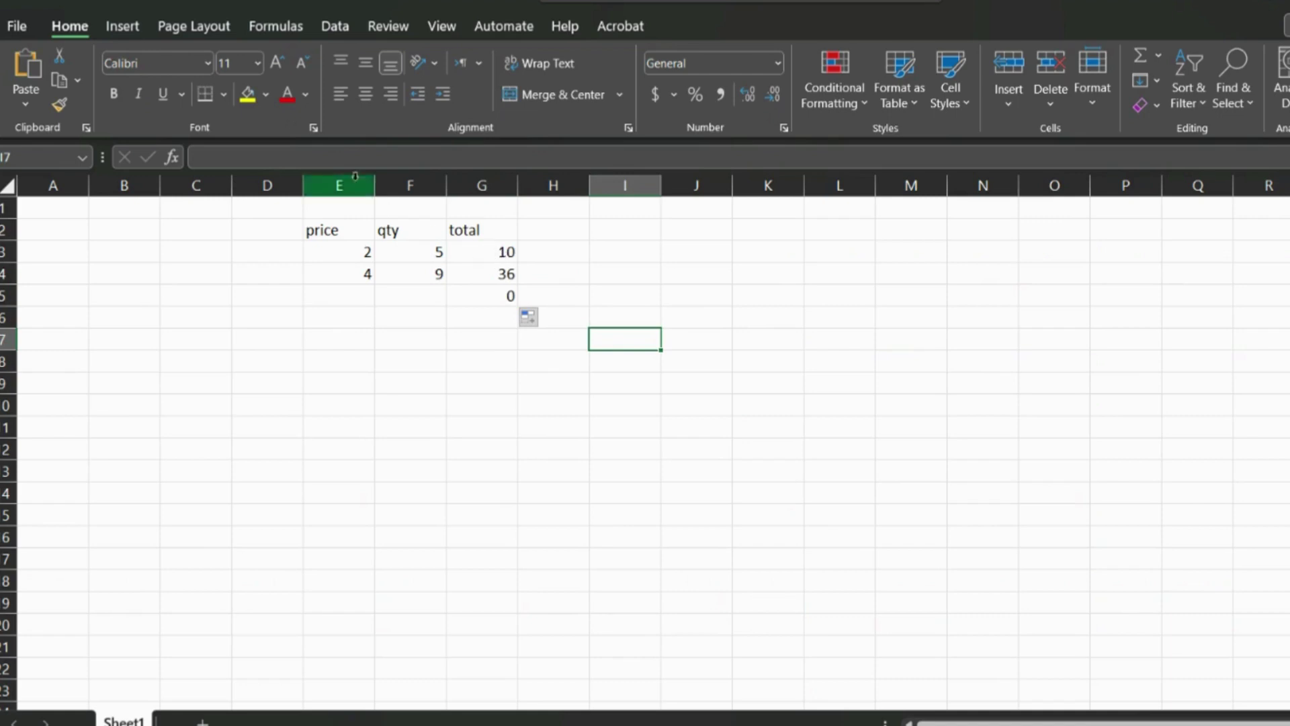
Step: Examine the total formulas in G3, G4 and G5 and the price and quantity cells that they reference
click(505, 253)
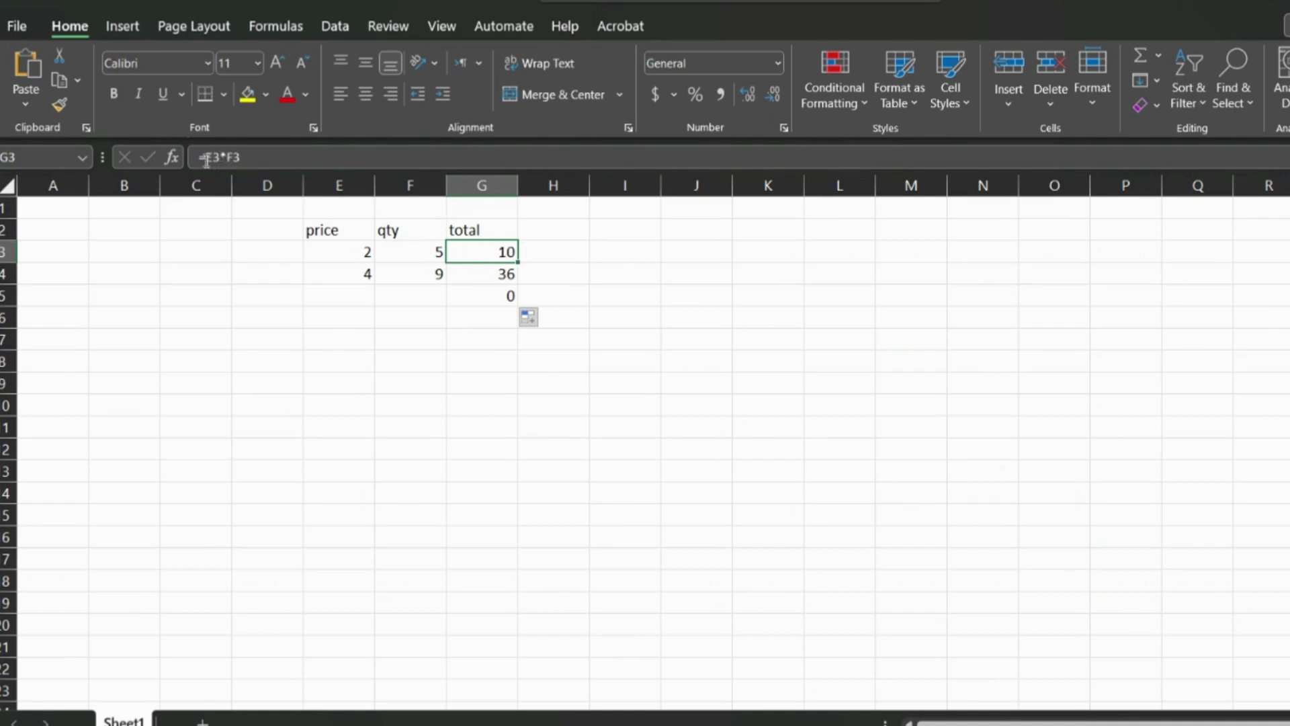
click(348, 253)
click(415, 259)
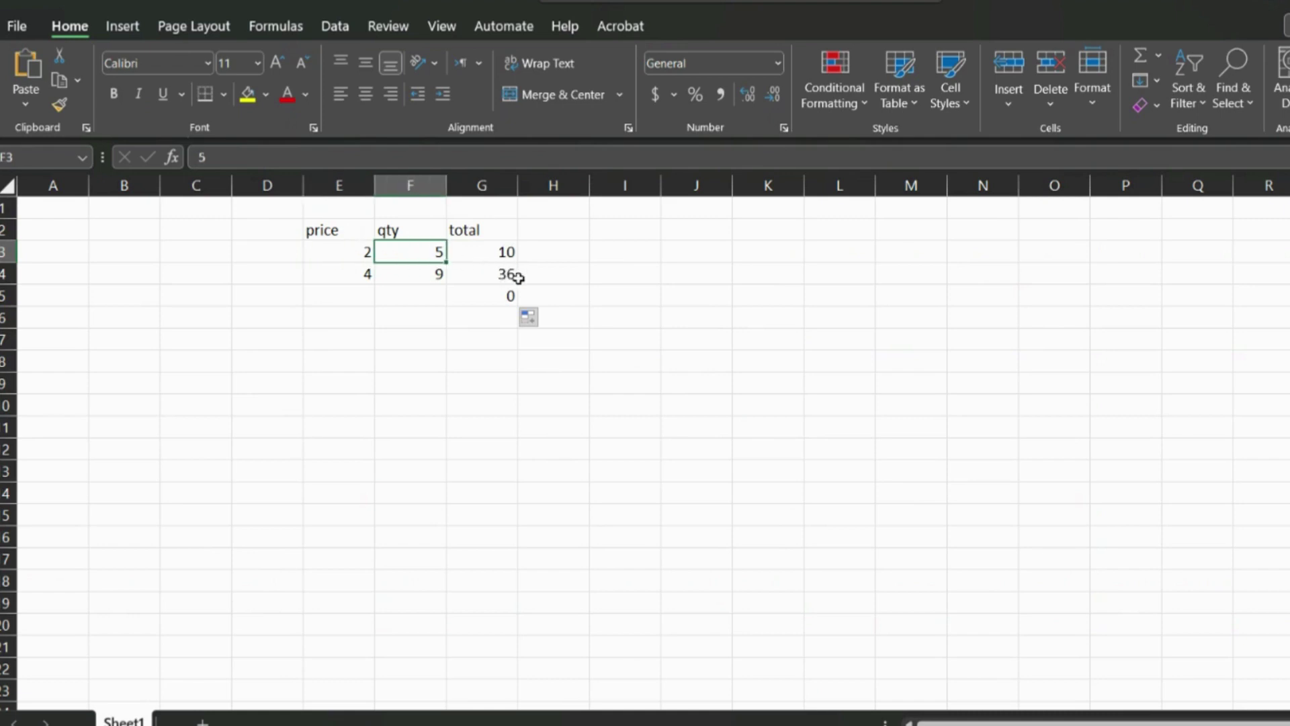
click(504, 273)
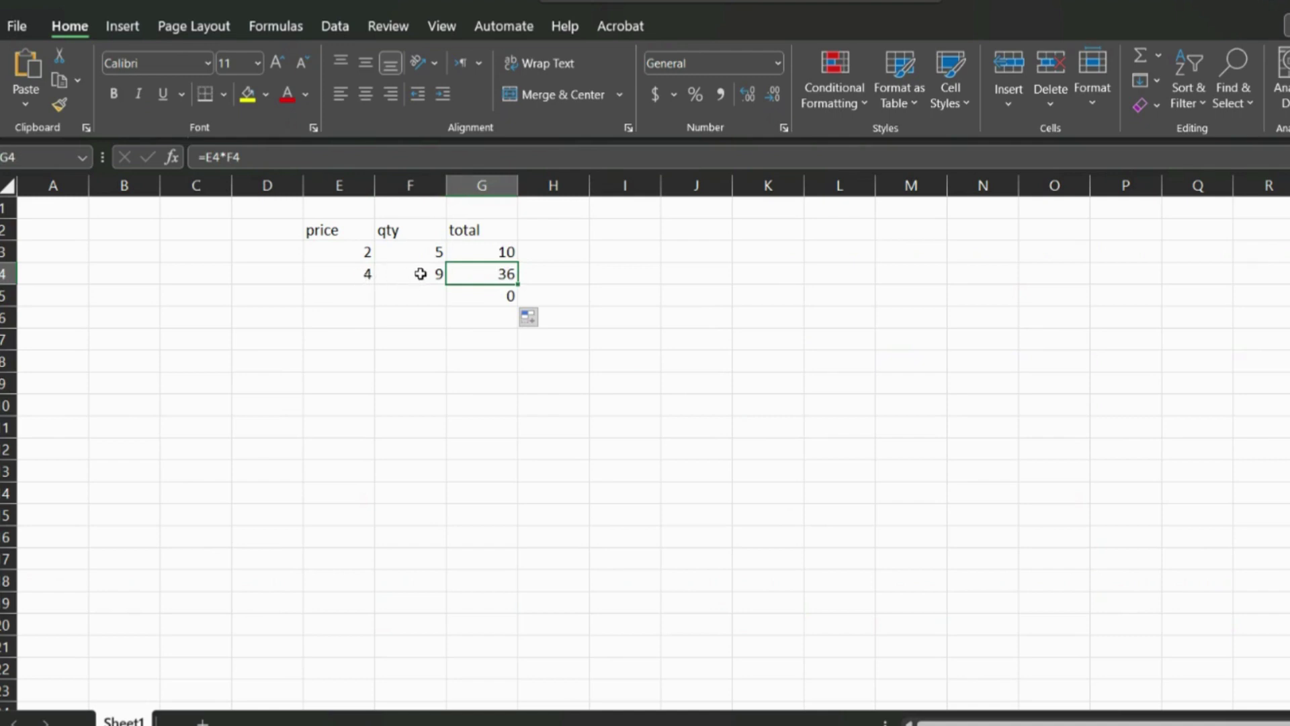
click(505, 296)
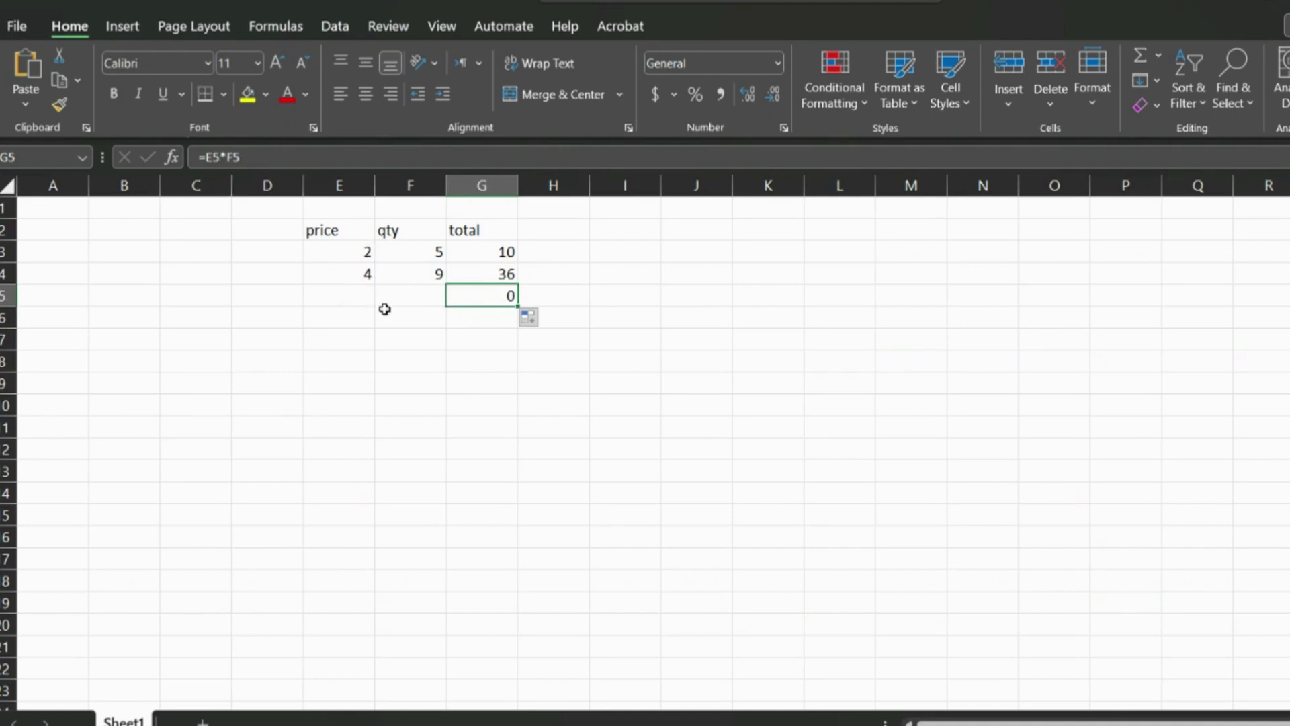
Step: Enter a price of 8 in E5 and a quantity of 2 in F5
click(352, 300)
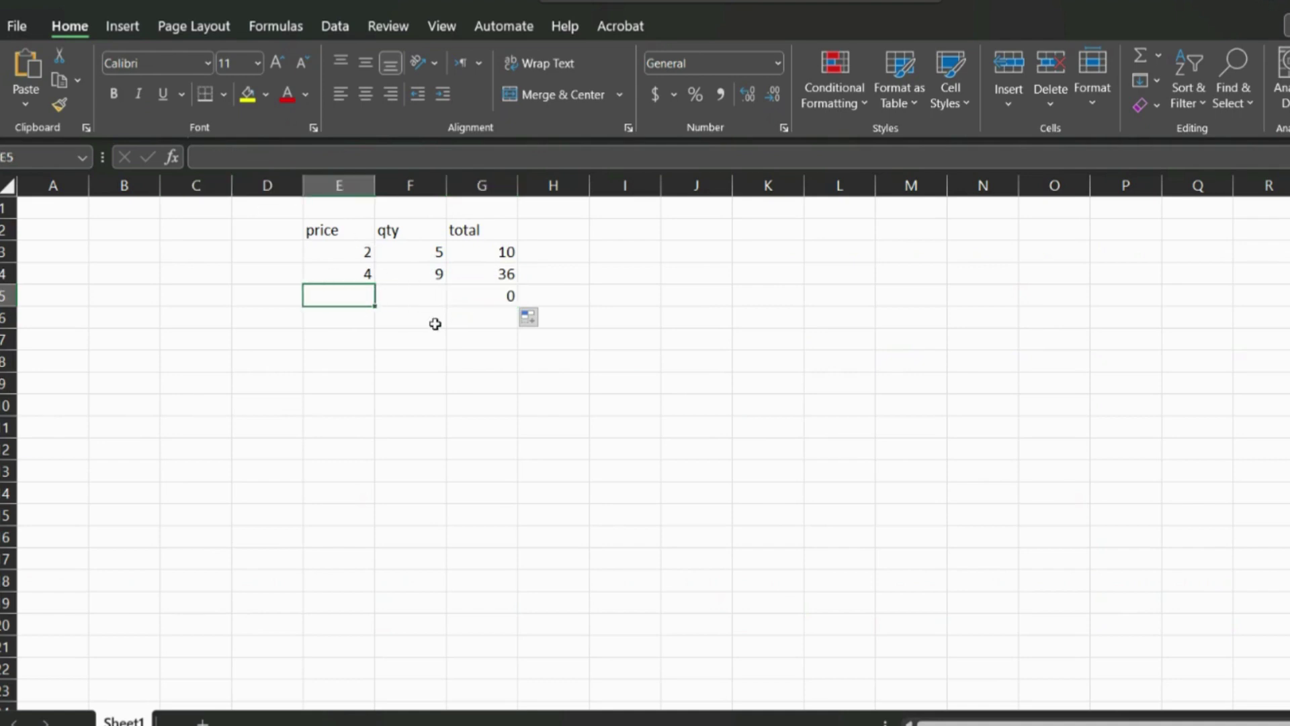
text(8)
key(Tab)
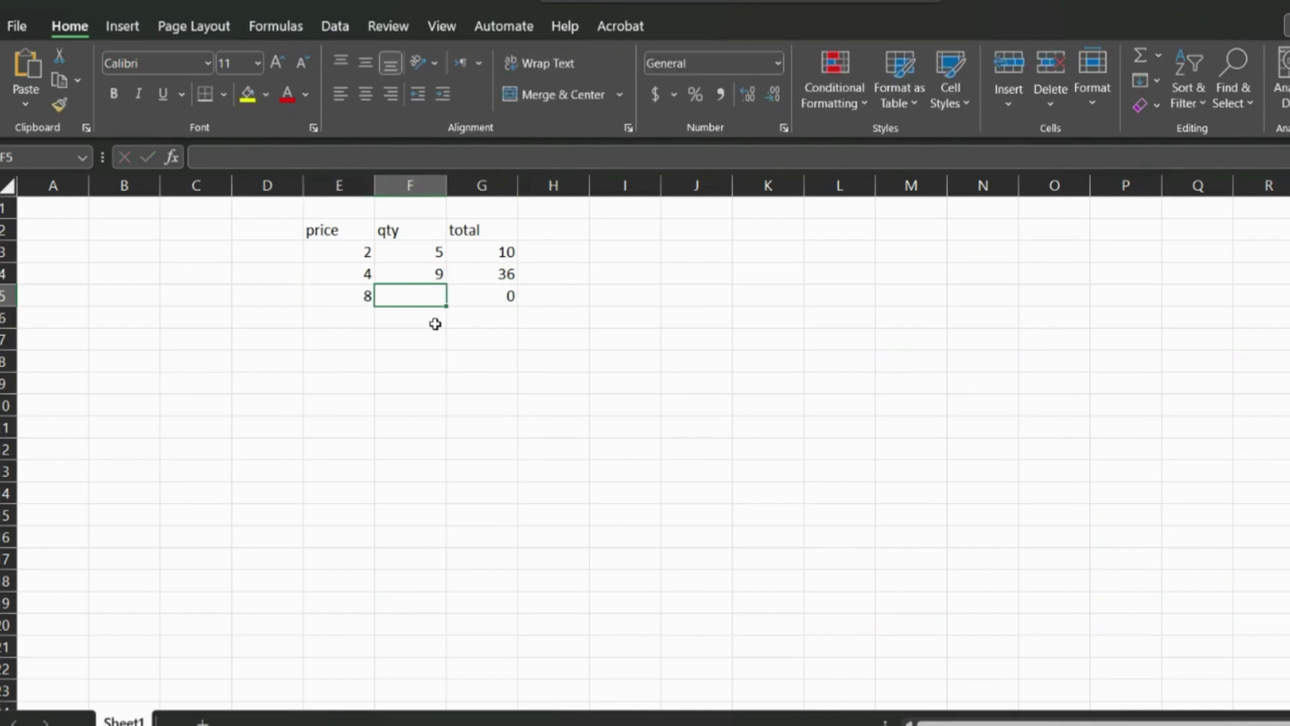
text(2)
key(Tab)
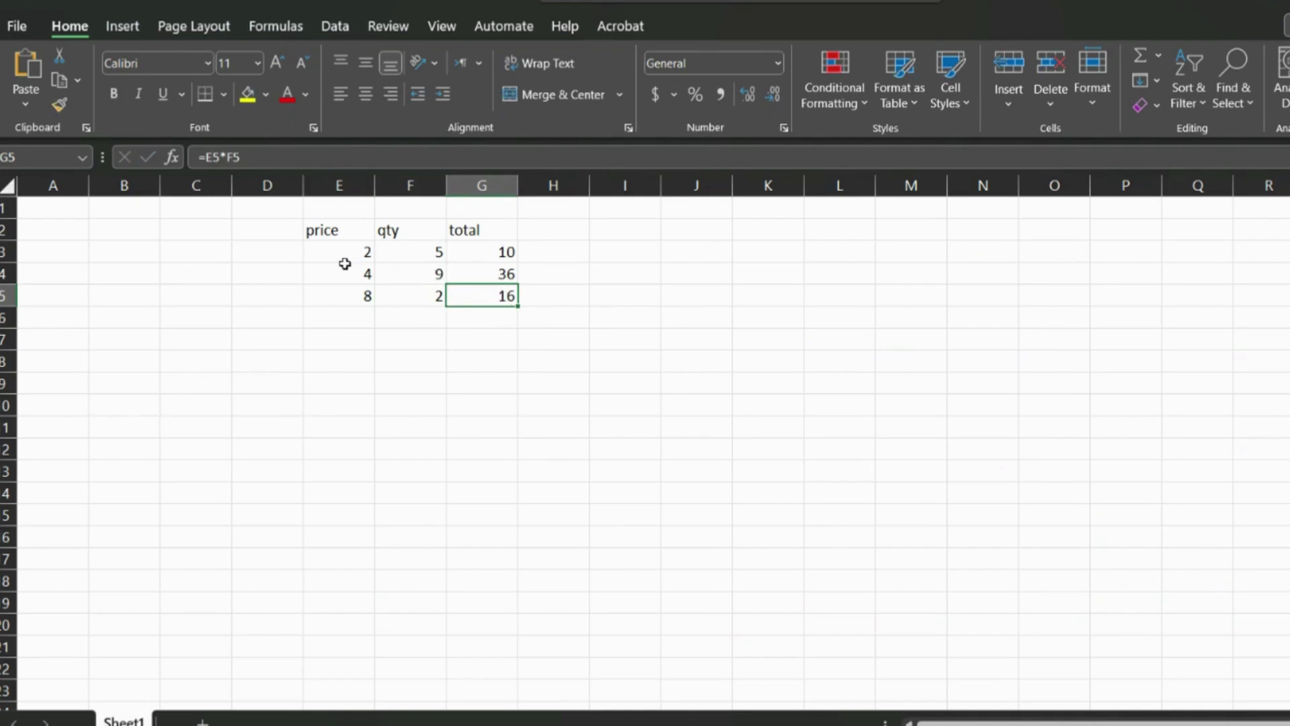
Step: Add a column header reading discount in cell H2, beside the total header
click(482, 260)
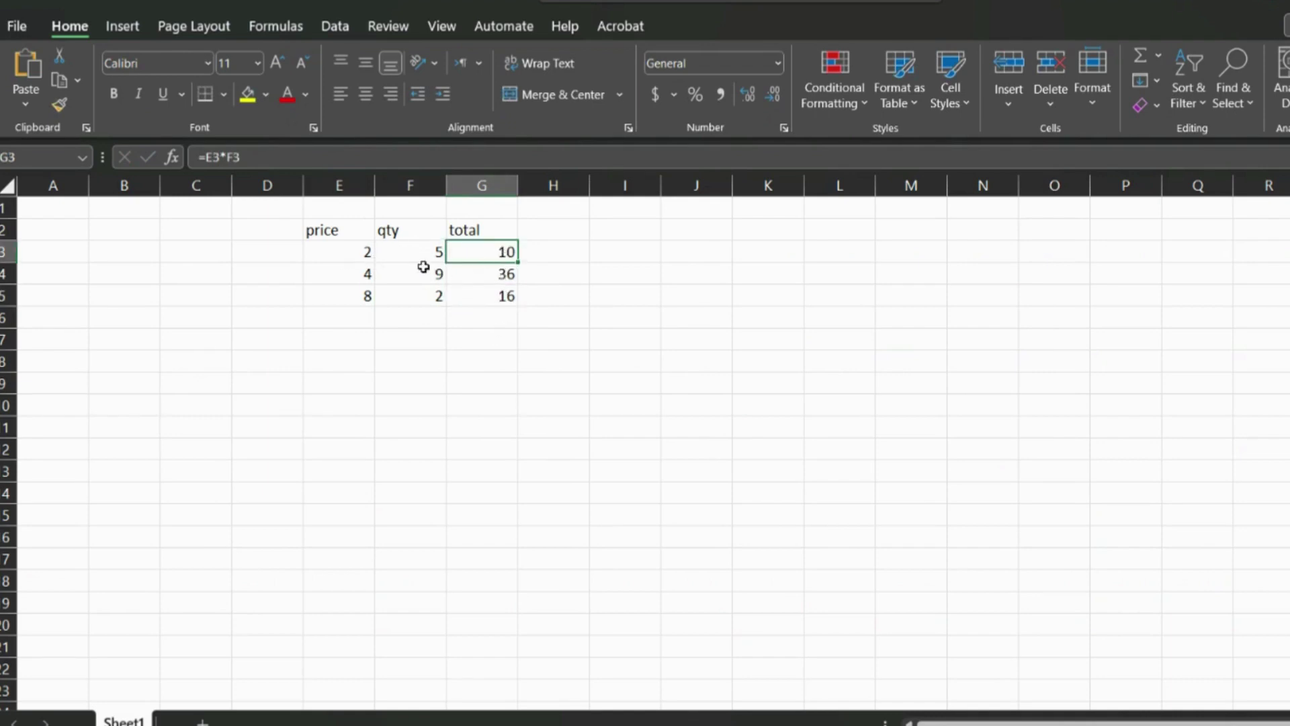
click(562, 232)
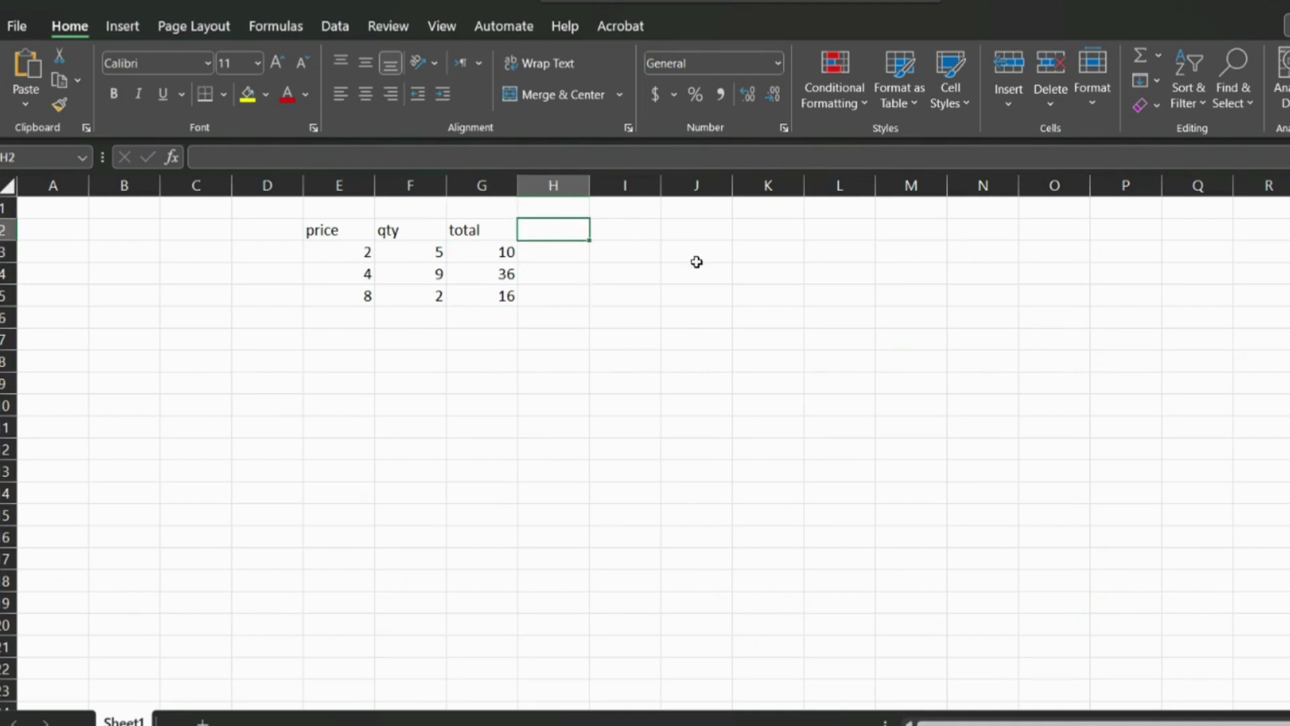
text(t)
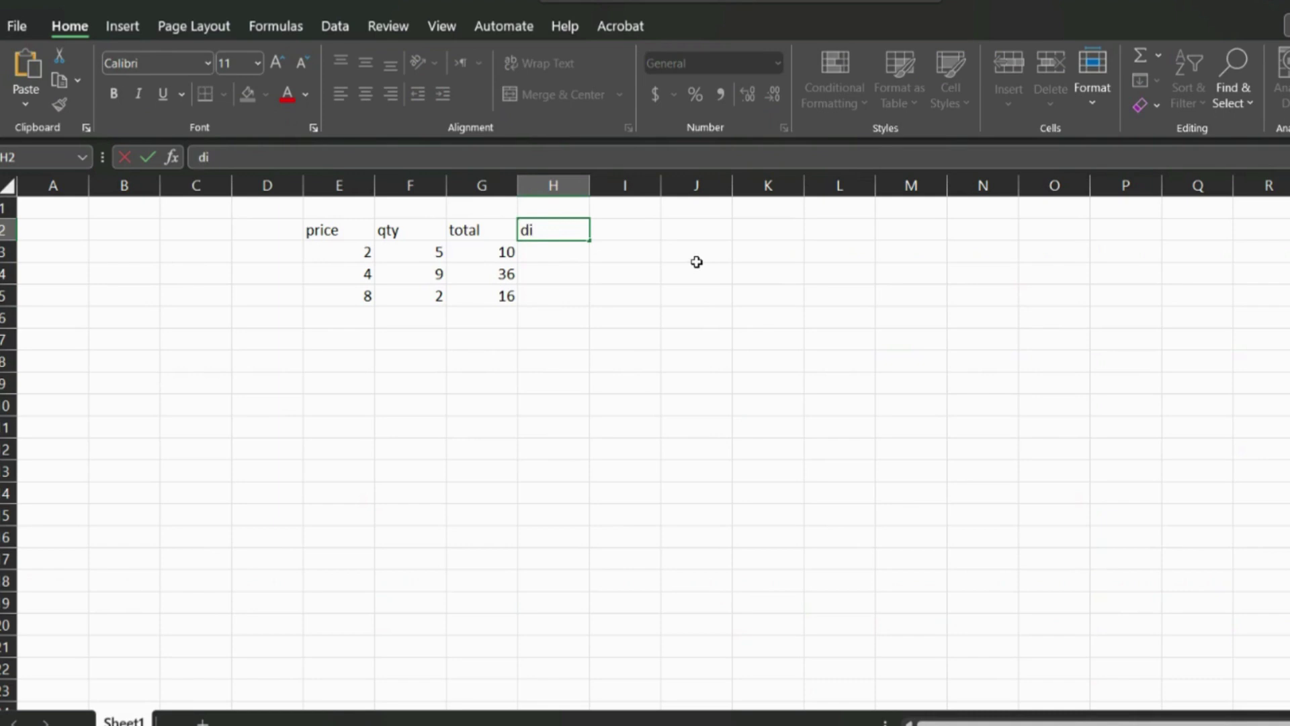
text(iscount)
click(769, 358)
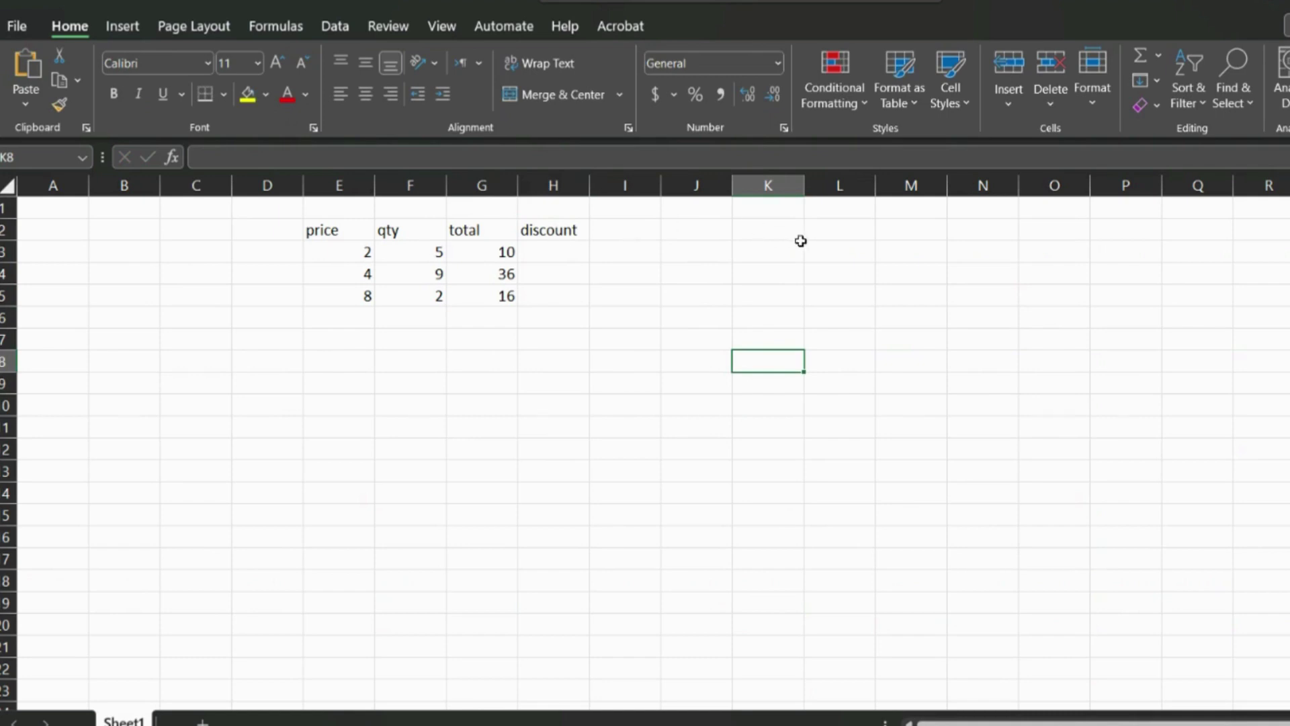
Step: Set up a separate discount rate with the label discount in L2 and the value 10% in M2
click(839, 233)
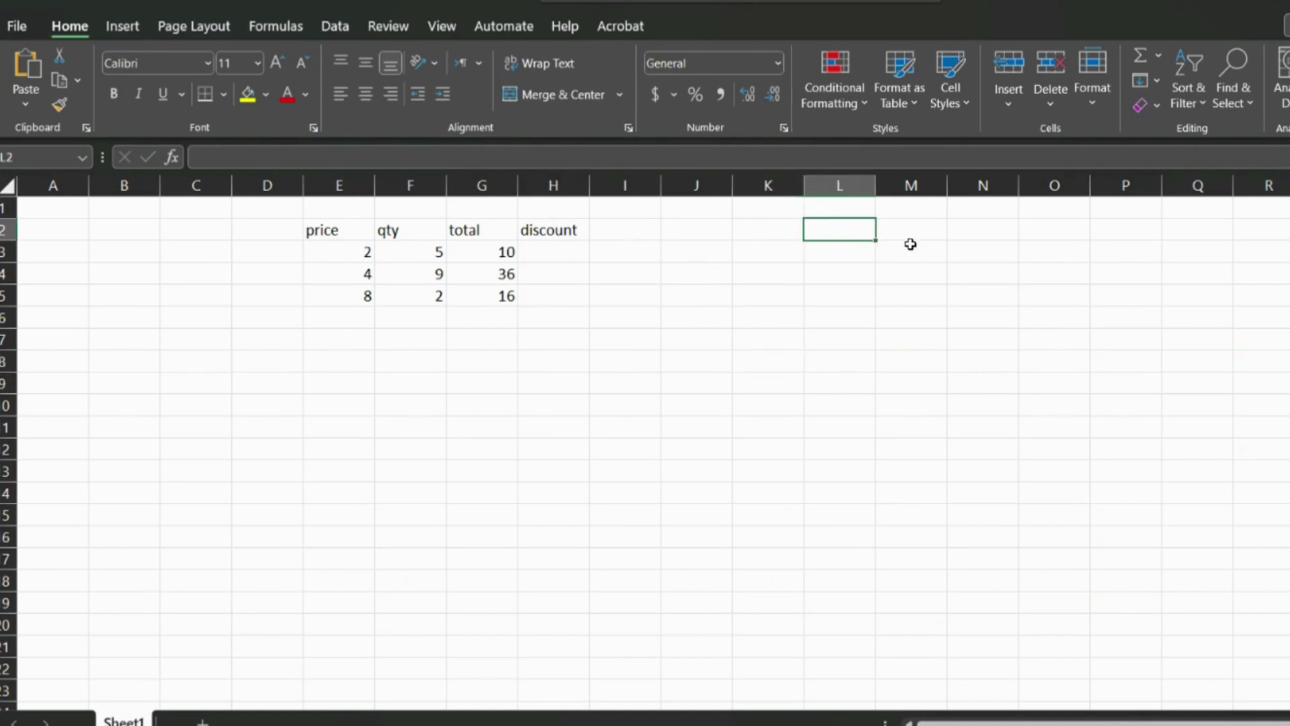
text(discount)
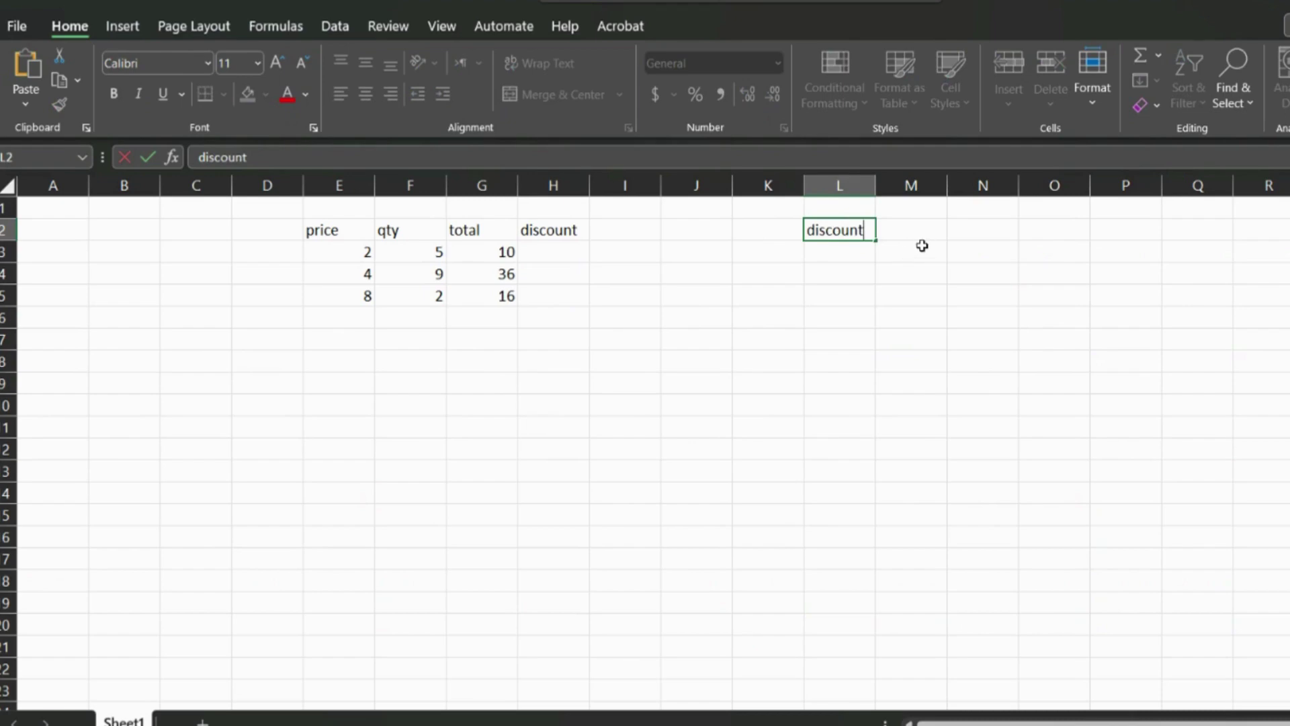
click(920, 235)
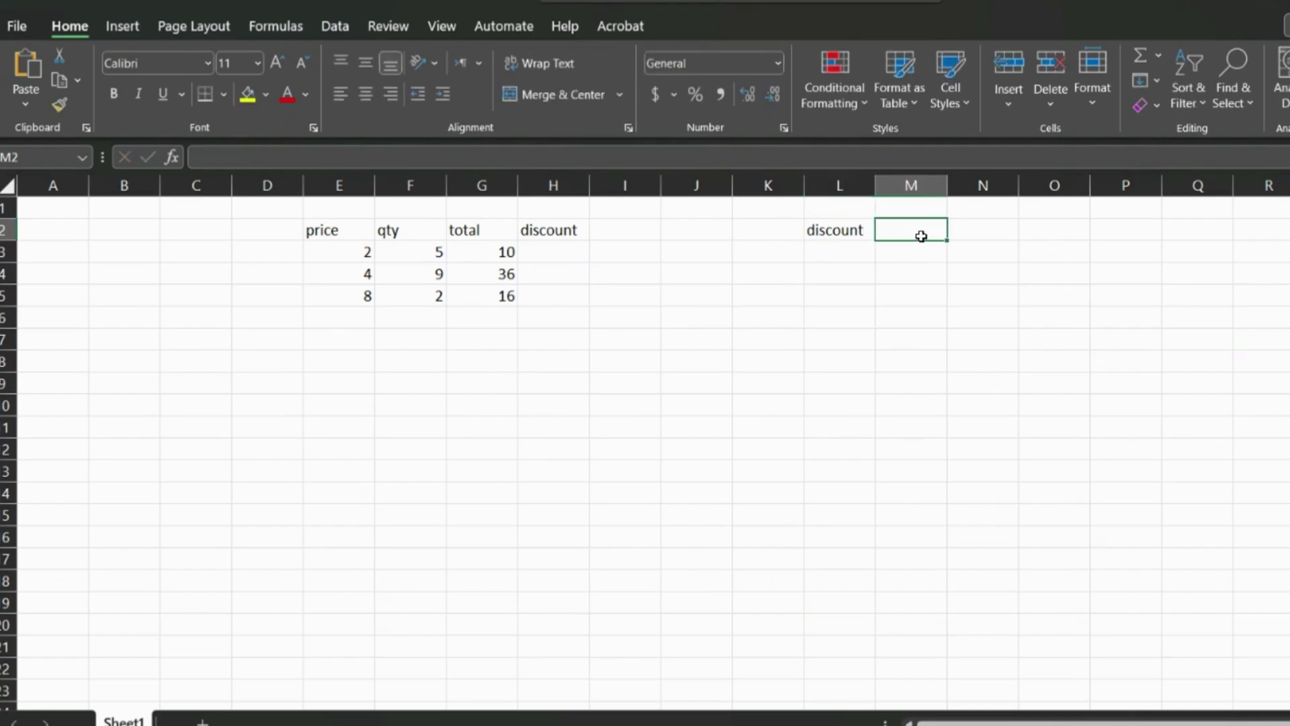
text(10)
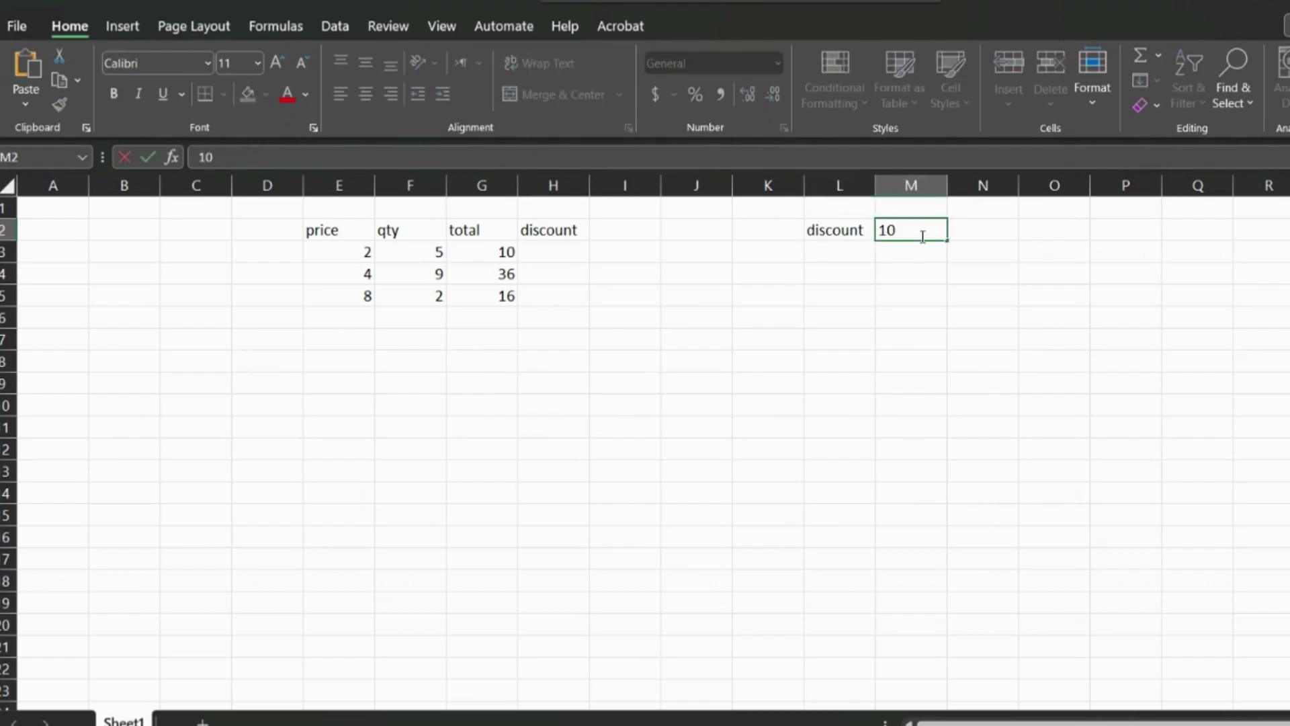
text(%)
key(Return)
click(902, 234)
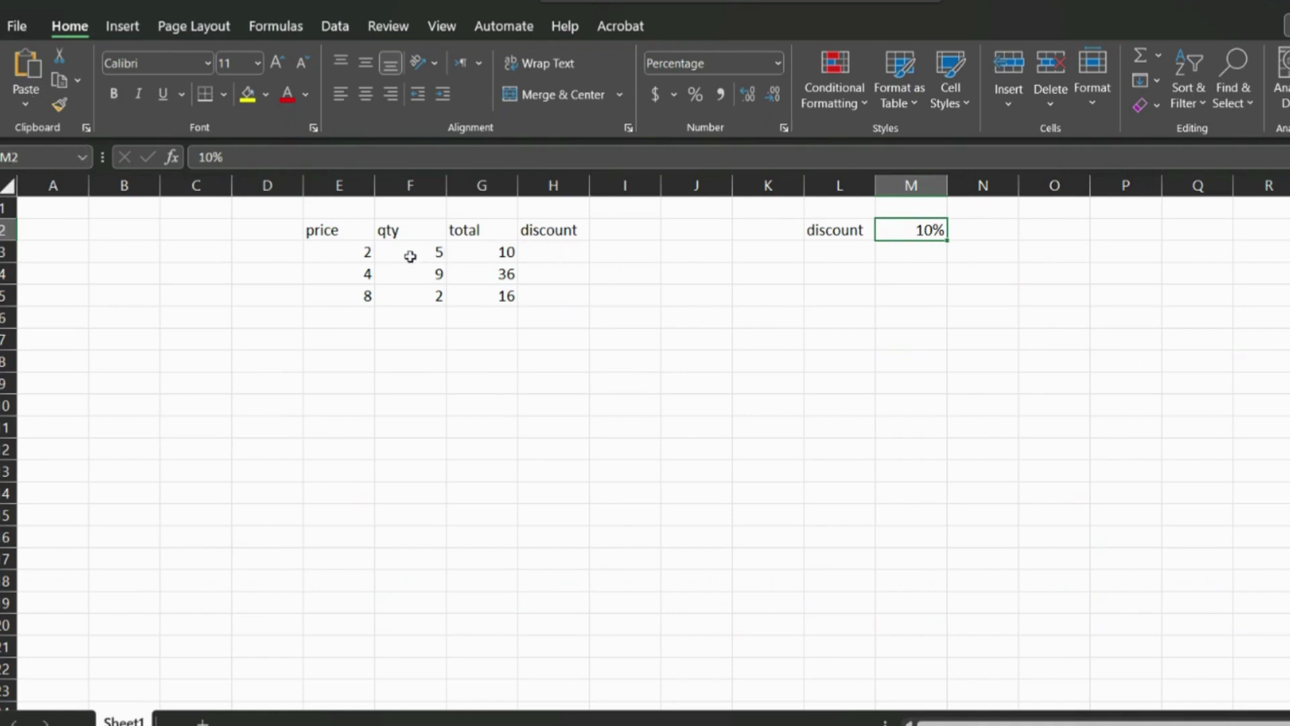
Step: Calculate the first row's discount in H3 with the formula =G3*M2
click(538, 252)
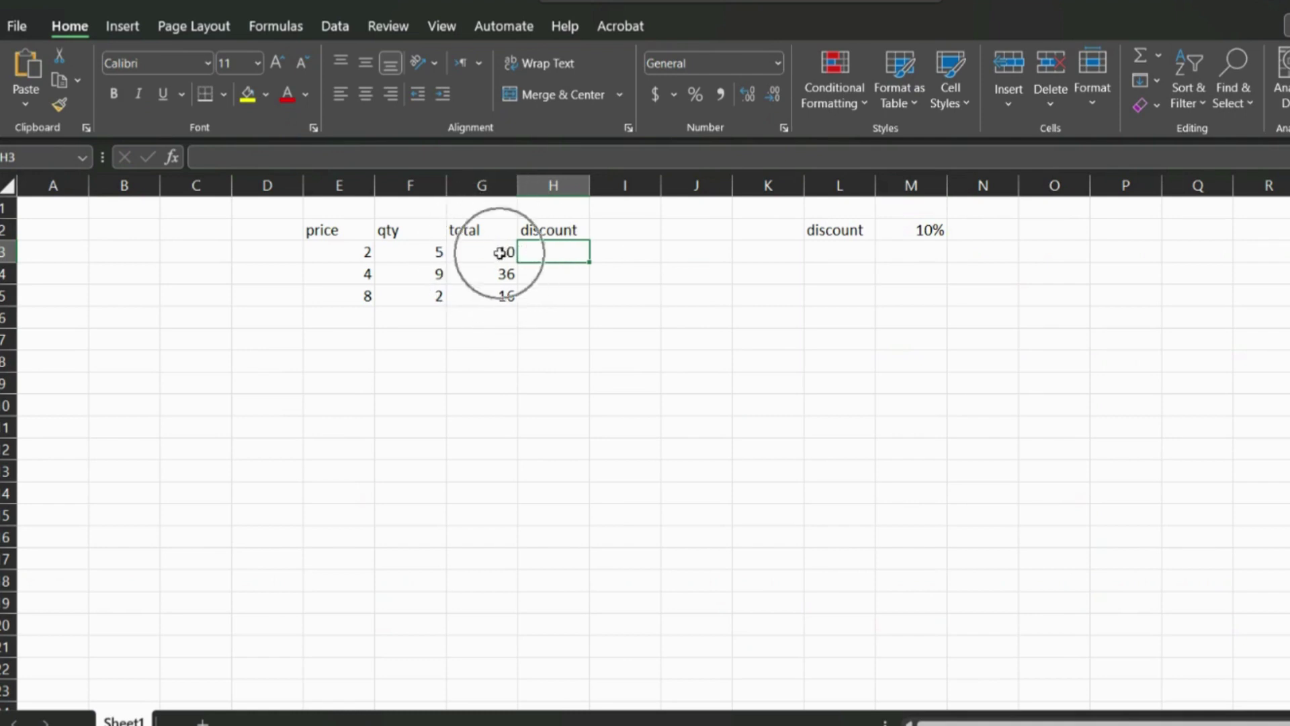
text(=)
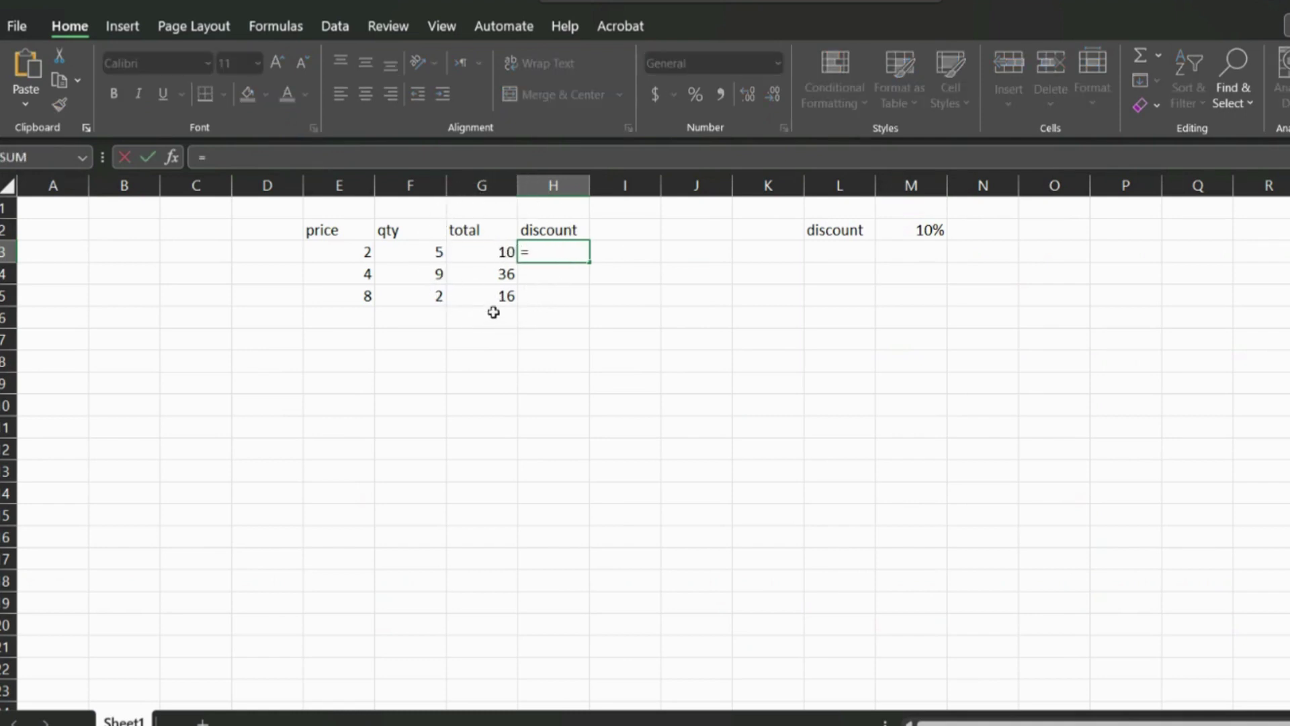
click(504, 253)
text(*)
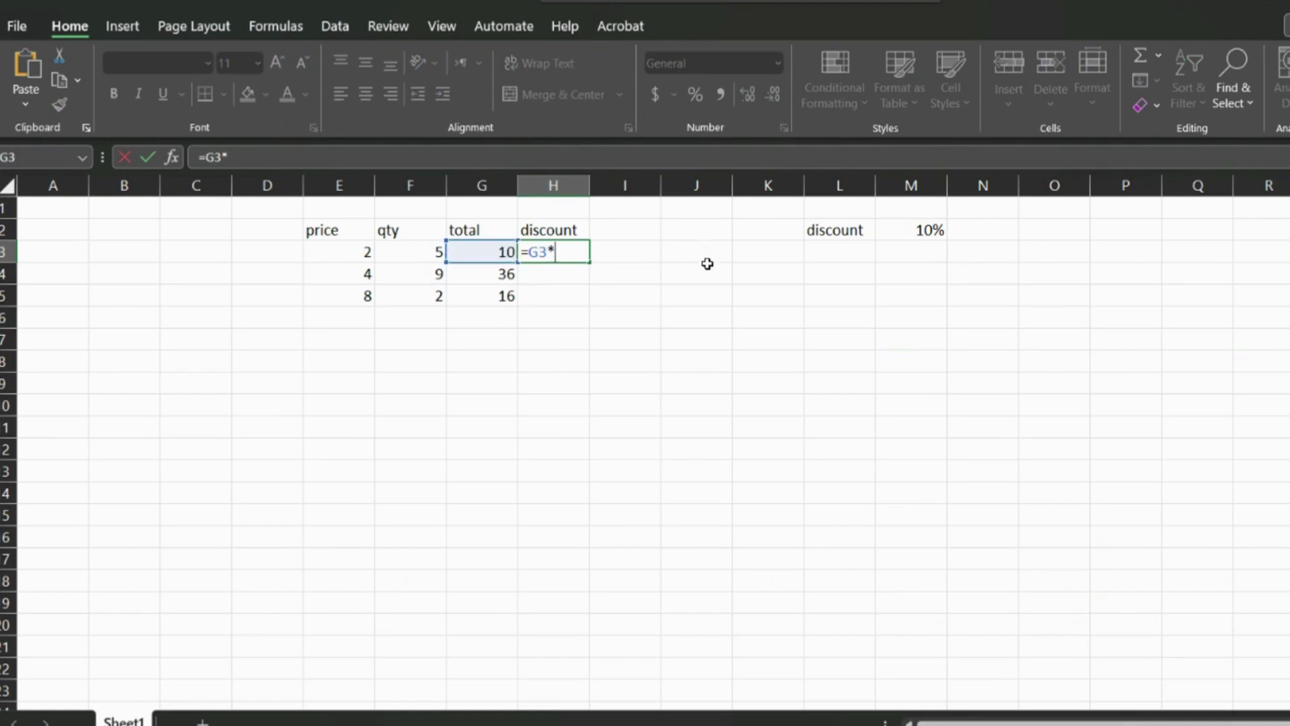
click(935, 230)
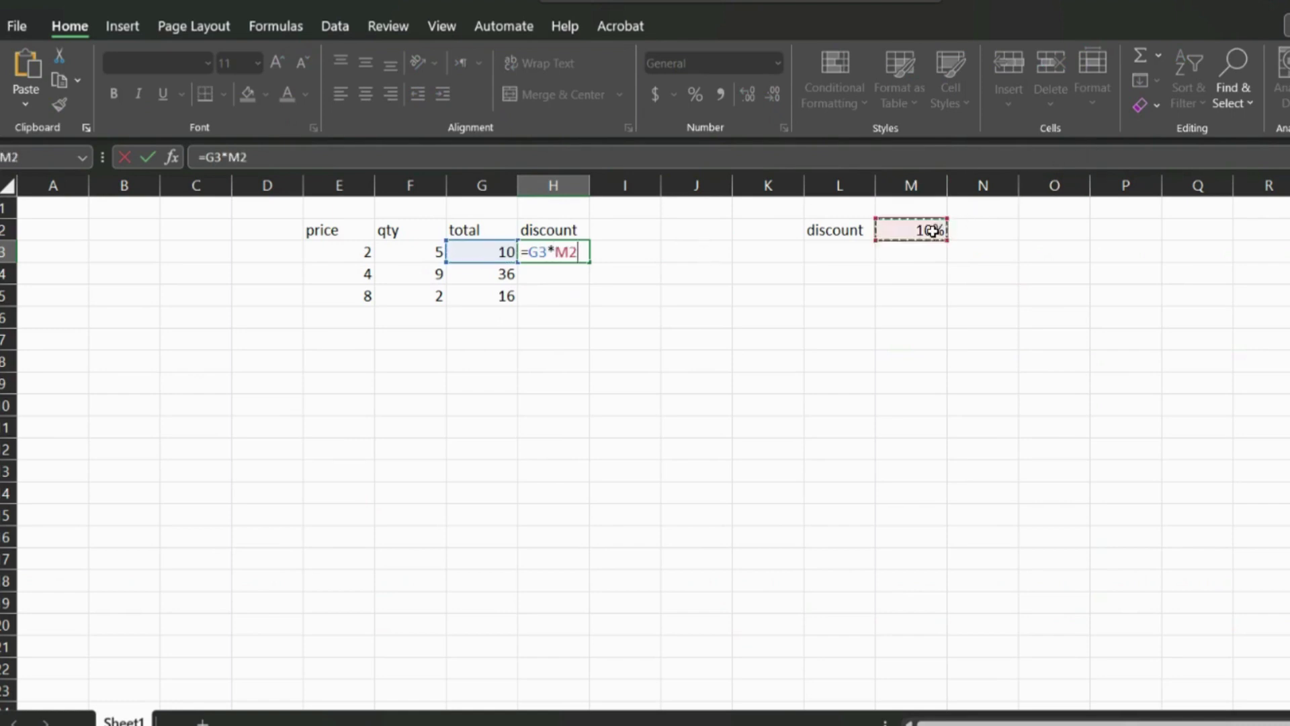
key(Return)
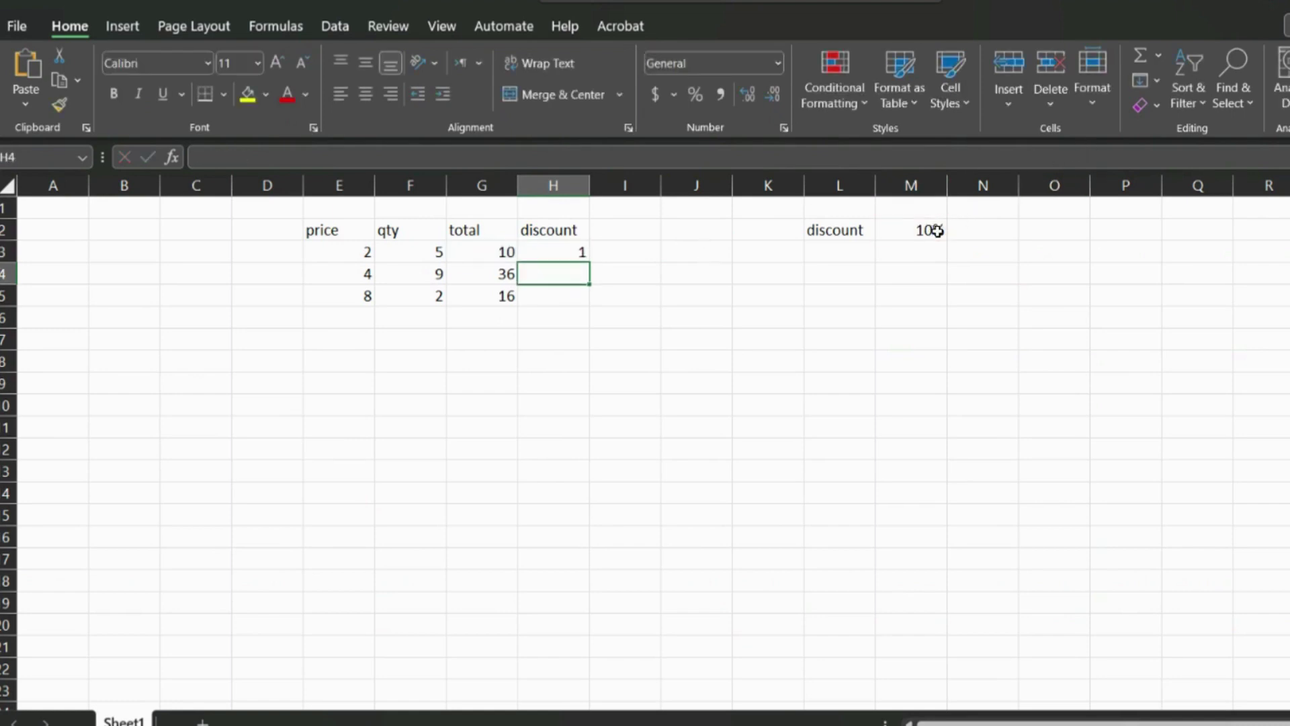
Step: Copy the relative-reference discount formula from H3 down to H5
click(581, 252)
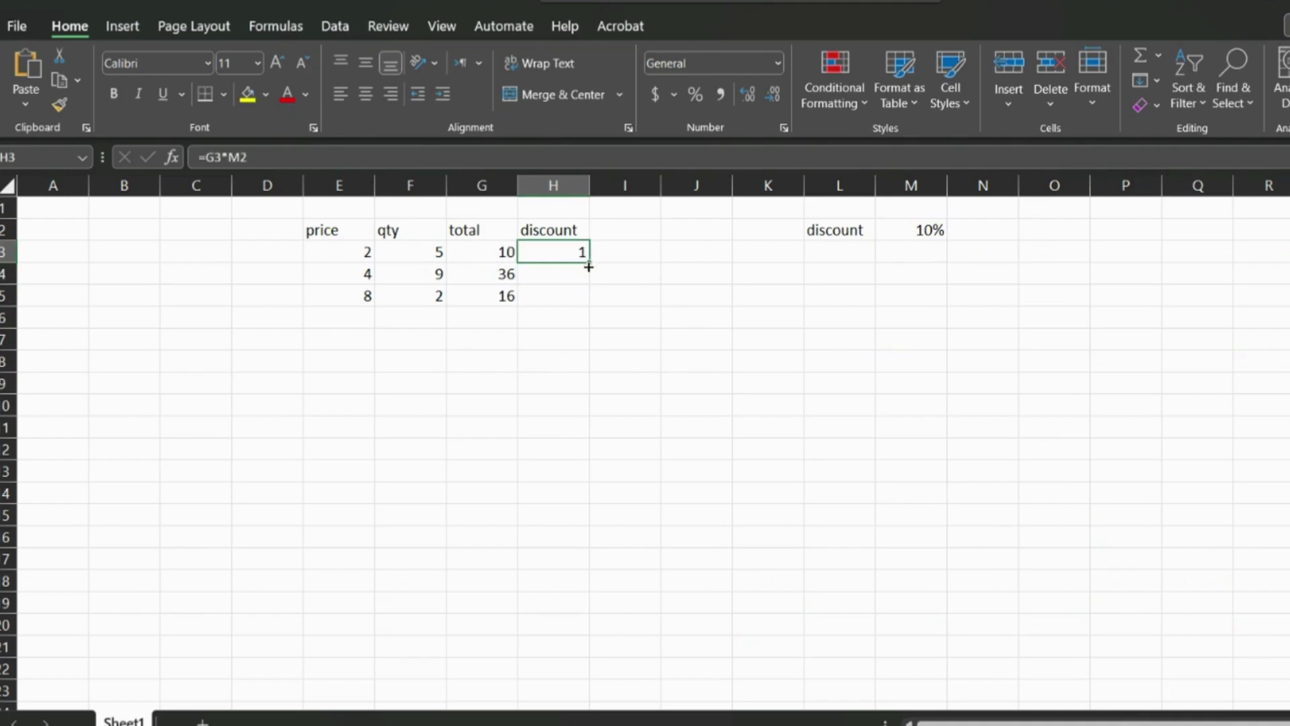
drag(589, 267, 587, 300)
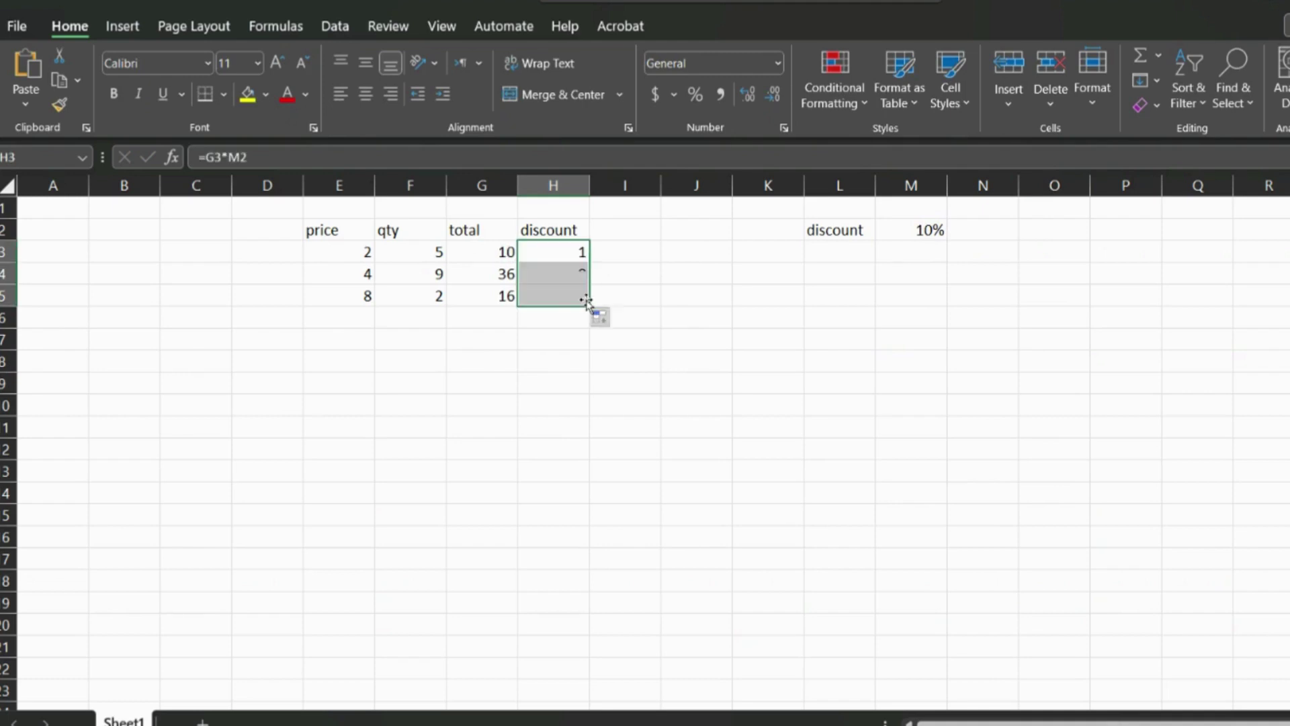
click(620, 252)
Step: Examine the discount formulas in H3 and H4 and the cells below the rate in column M that the copies reference
click(572, 253)
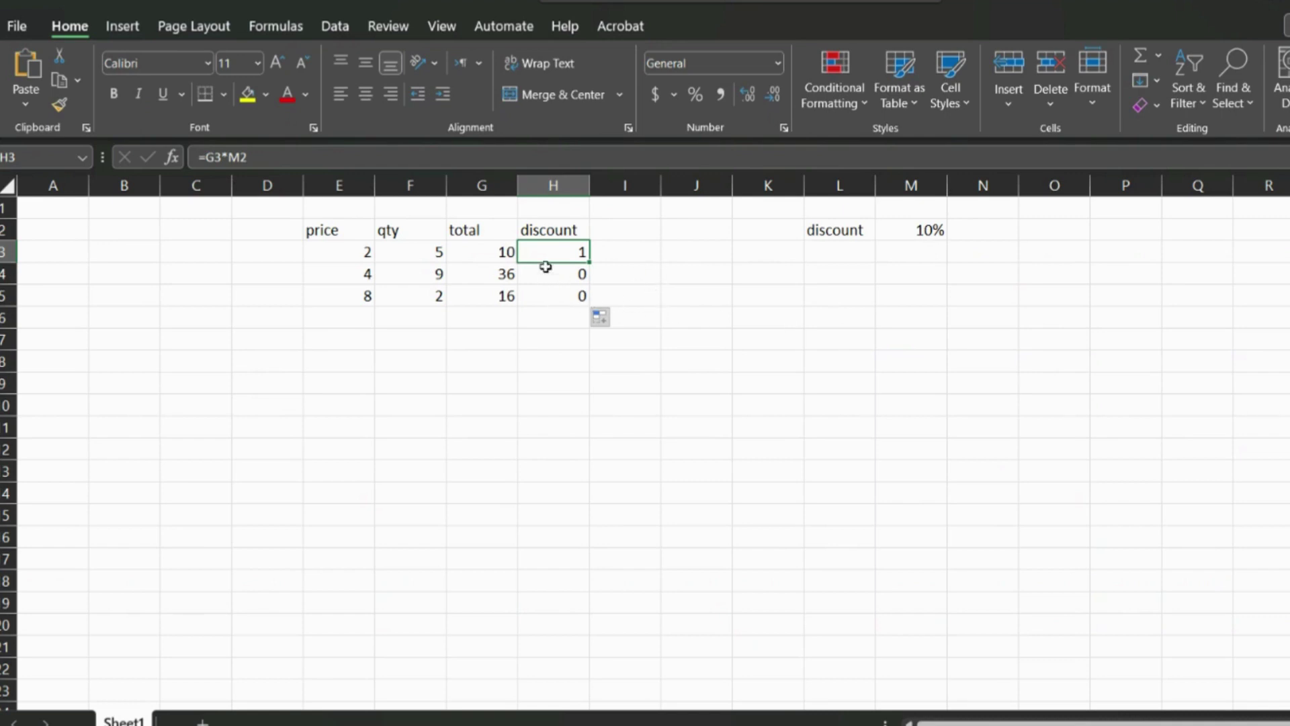
click(570, 252)
click(565, 276)
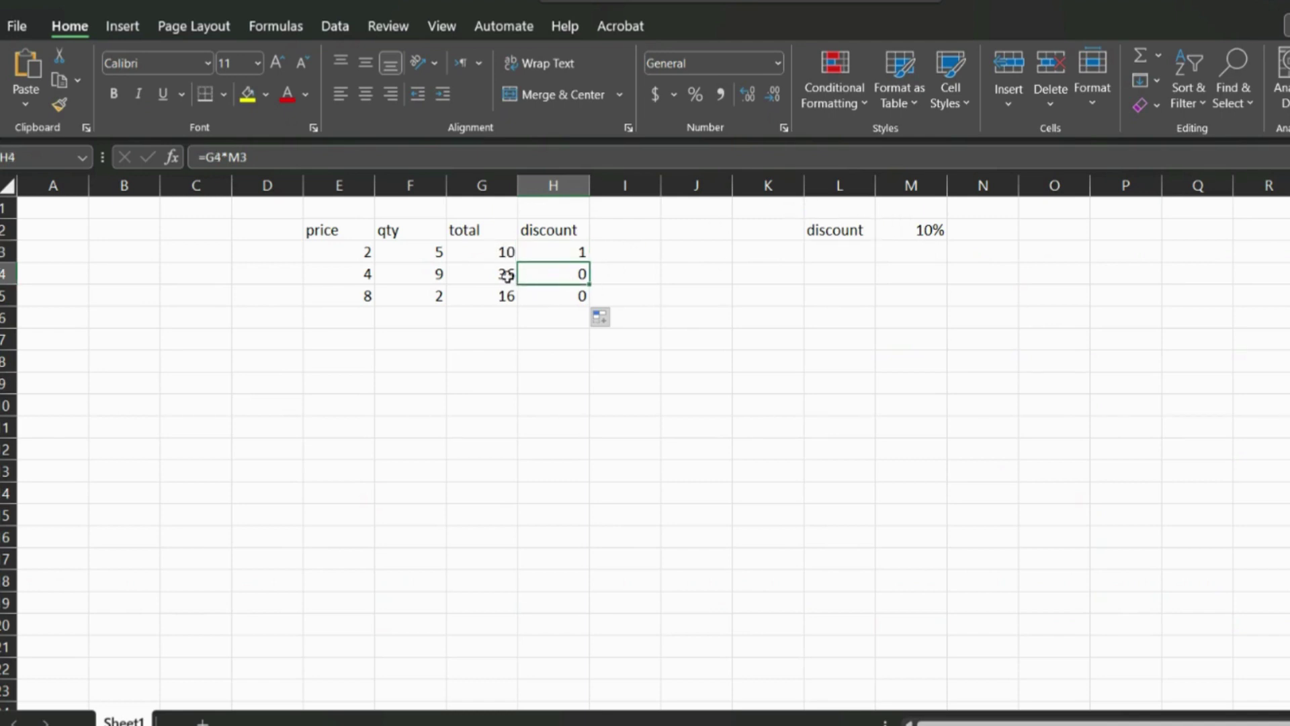
click(926, 273)
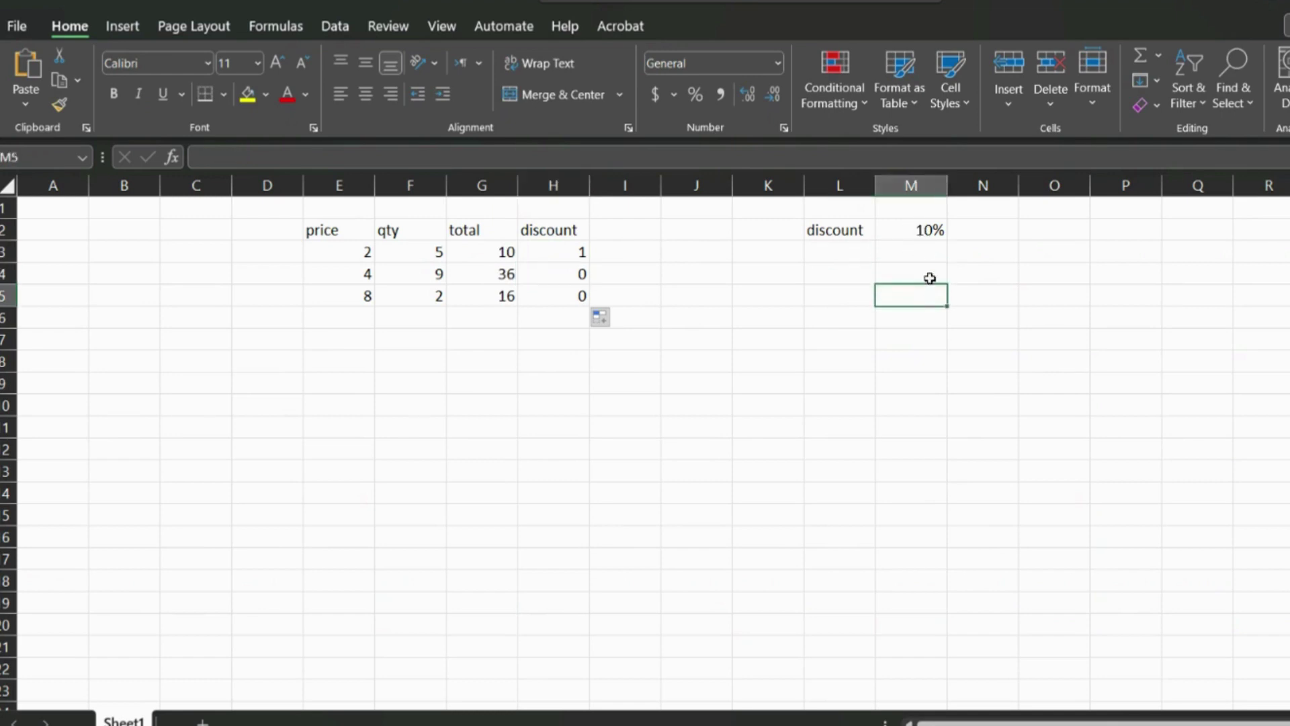
click(927, 254)
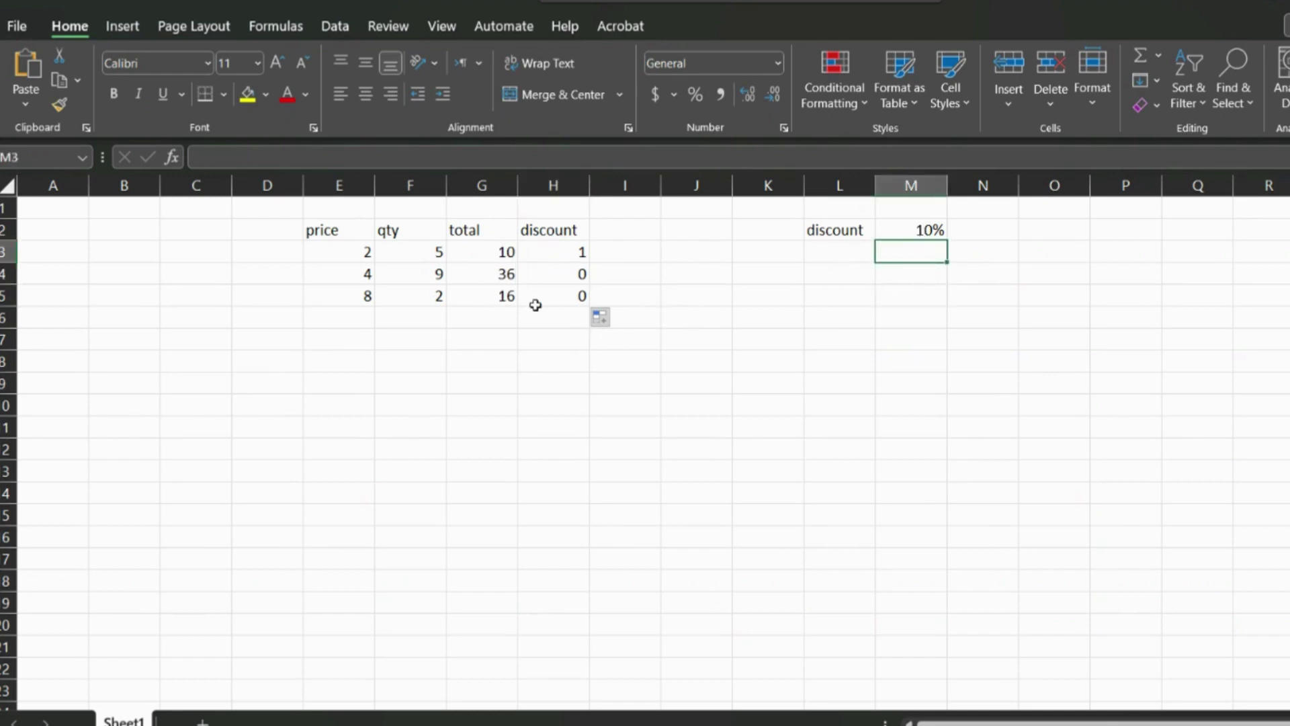
click(562, 252)
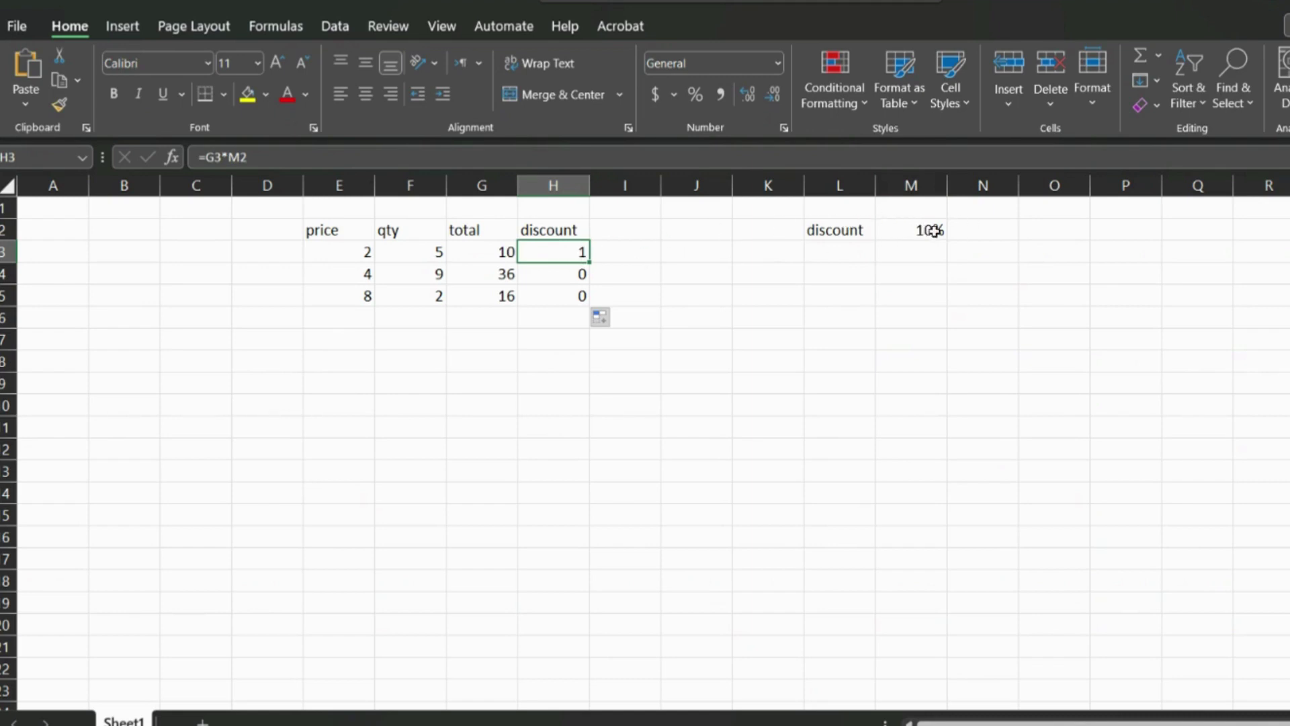
Step: Inspect the M2 reference inside the H3 discount formula and the rate cell that it points to
key(ctrl)
key(ctrl)
key(ctrl)
click(231, 160)
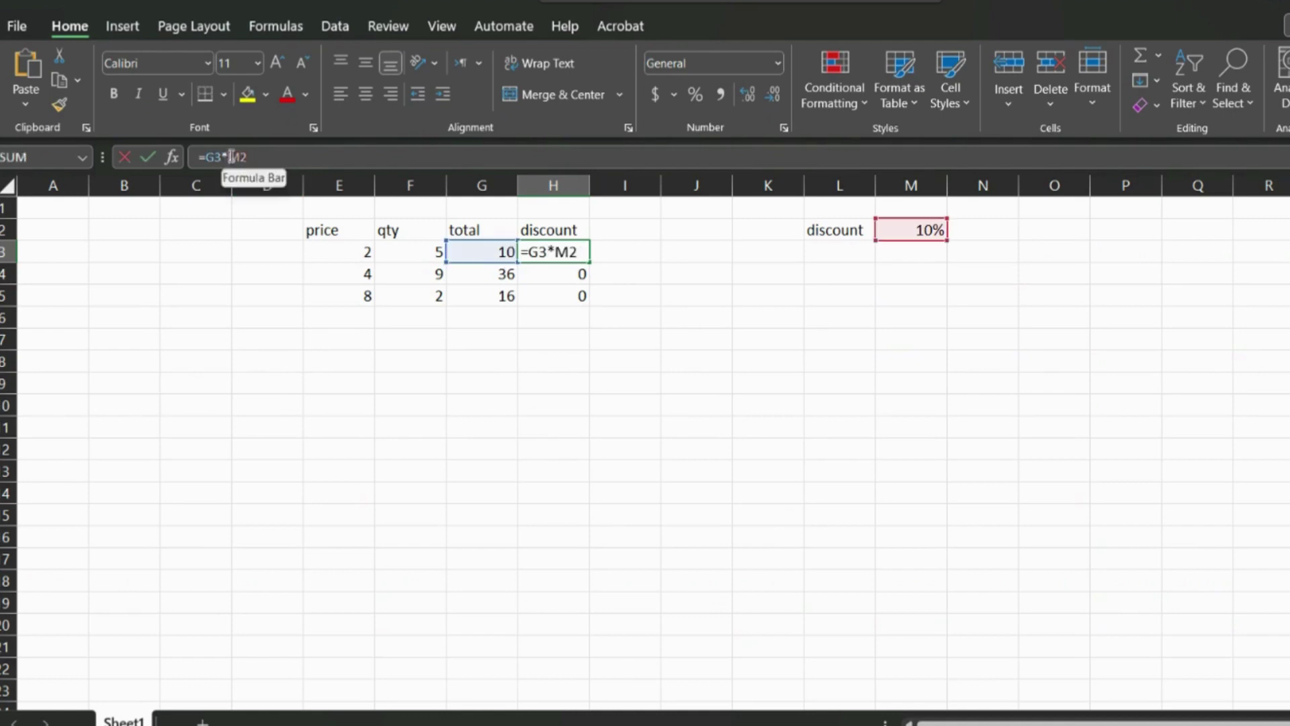
drag(229, 156, 246, 156)
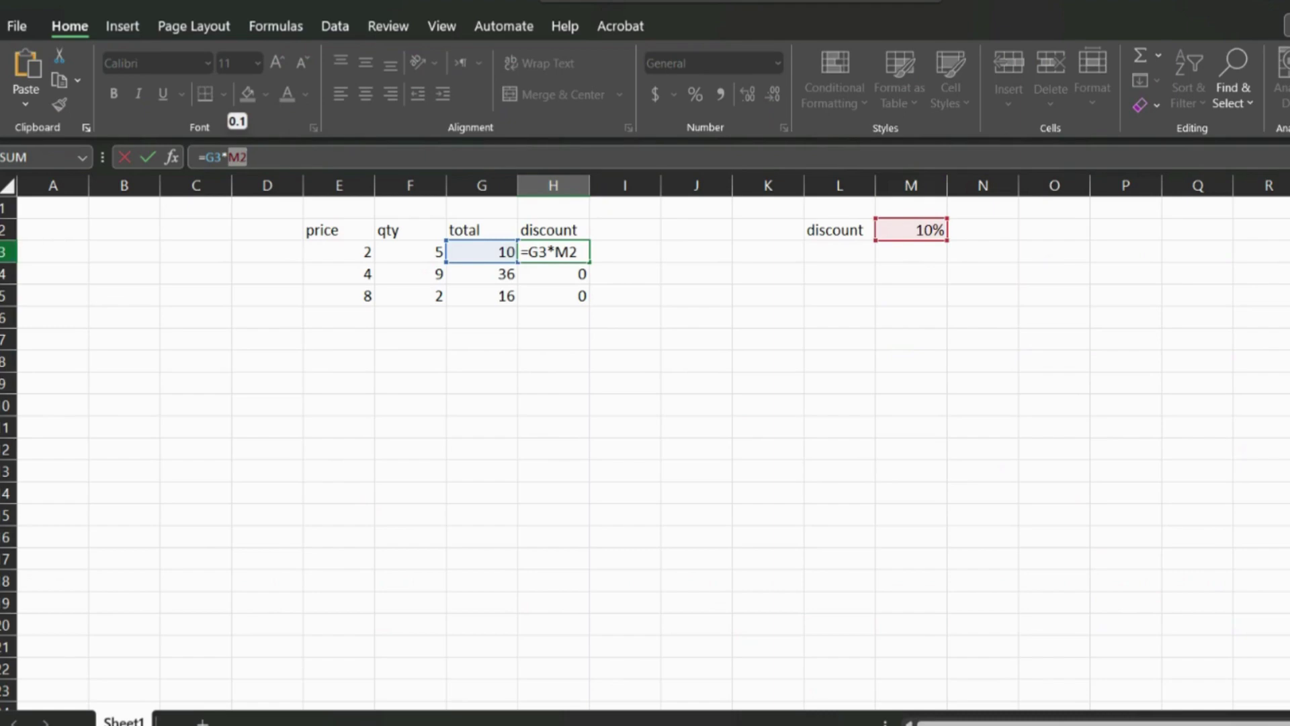
click(242, 159)
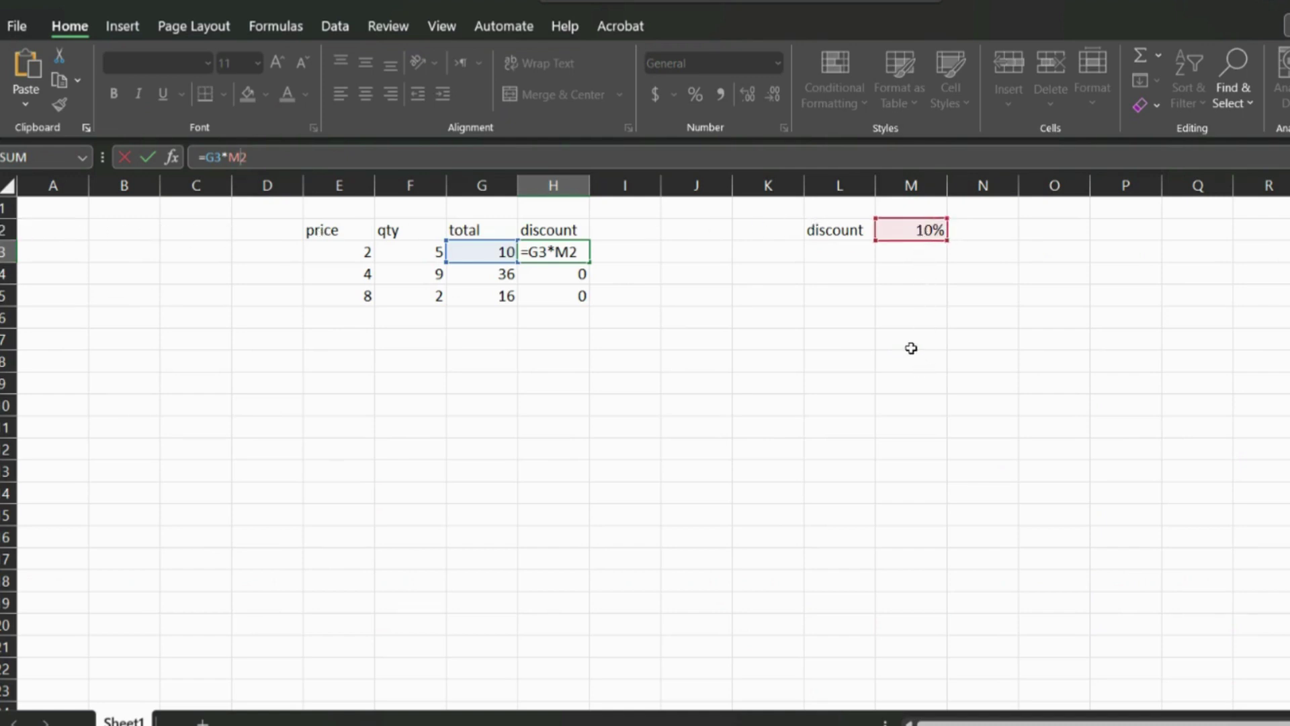
key(ctrl+Return)
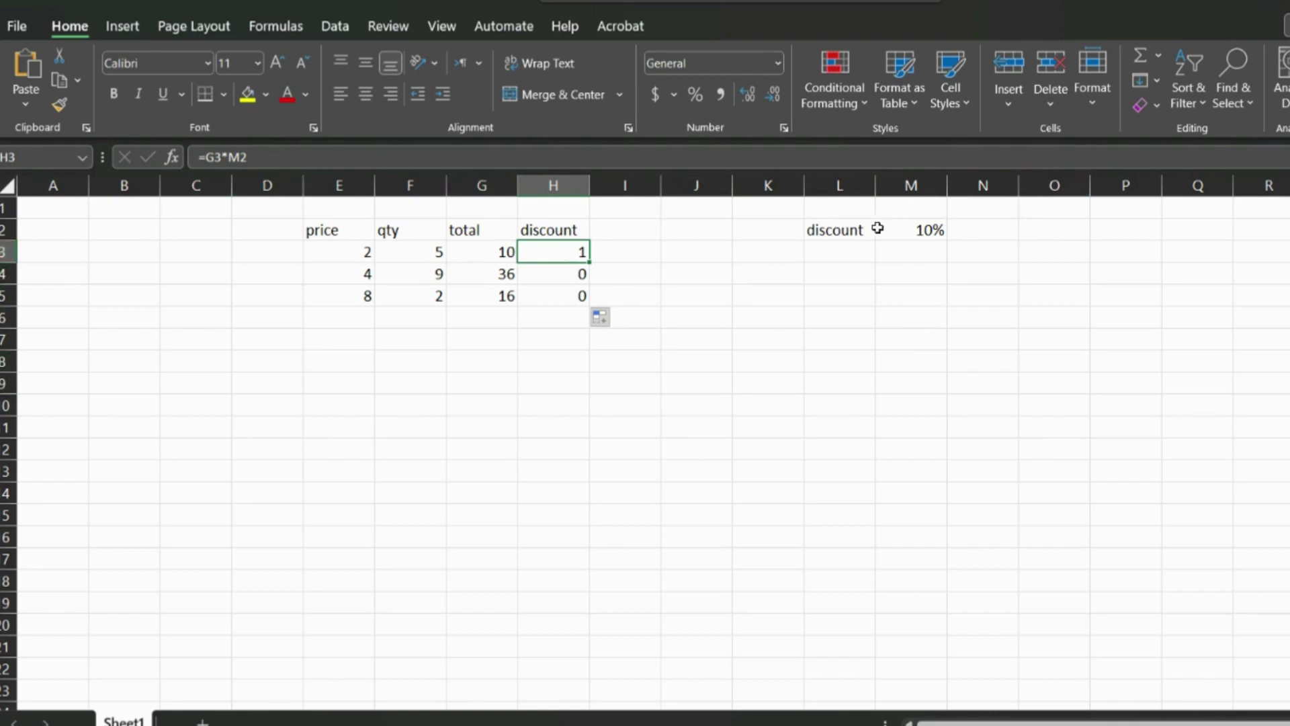
click(921, 229)
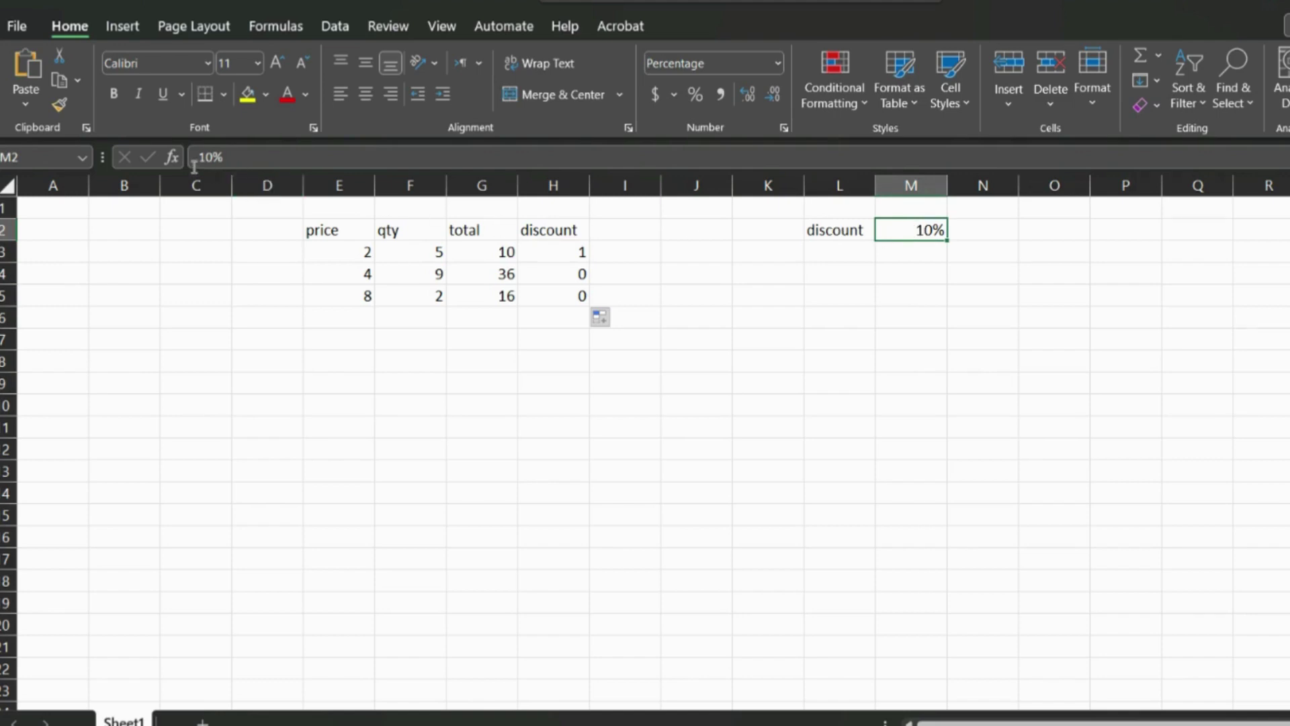
Step: Lock the rate's row in the H3 formula as =G3*M$2 and copy the formula down to H5
click(569, 252)
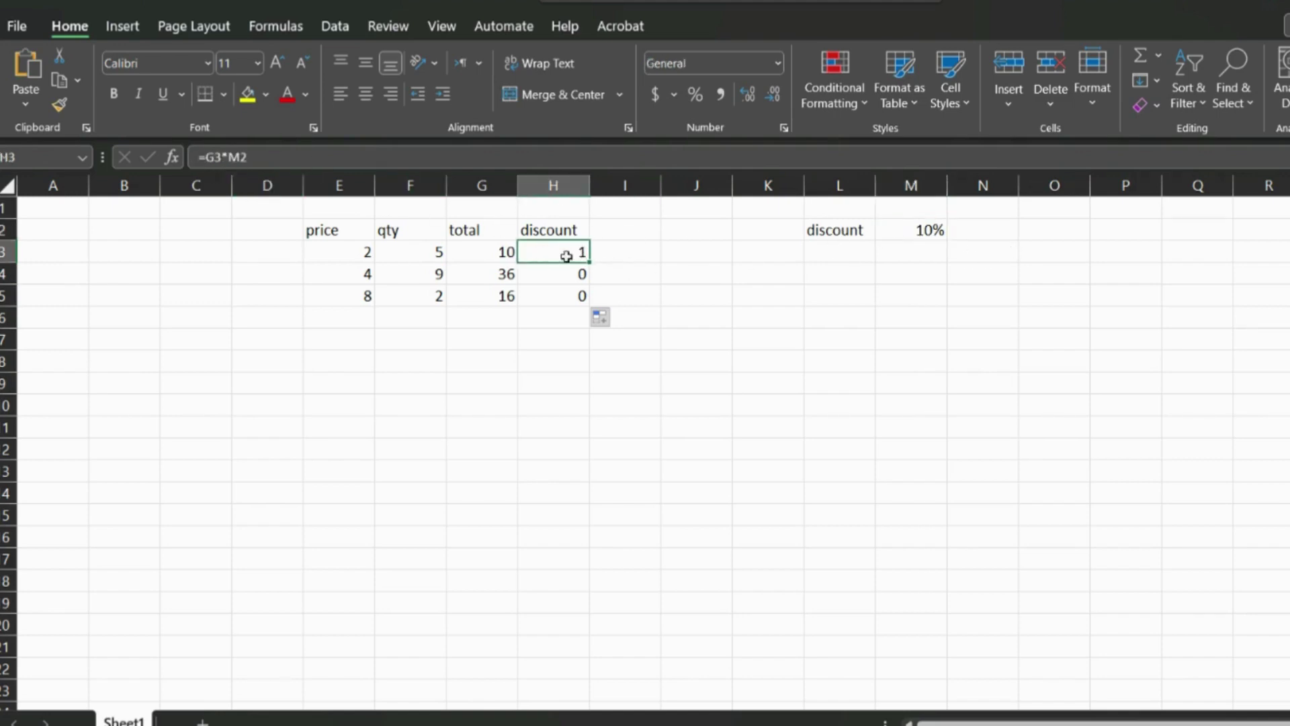
click(240, 156)
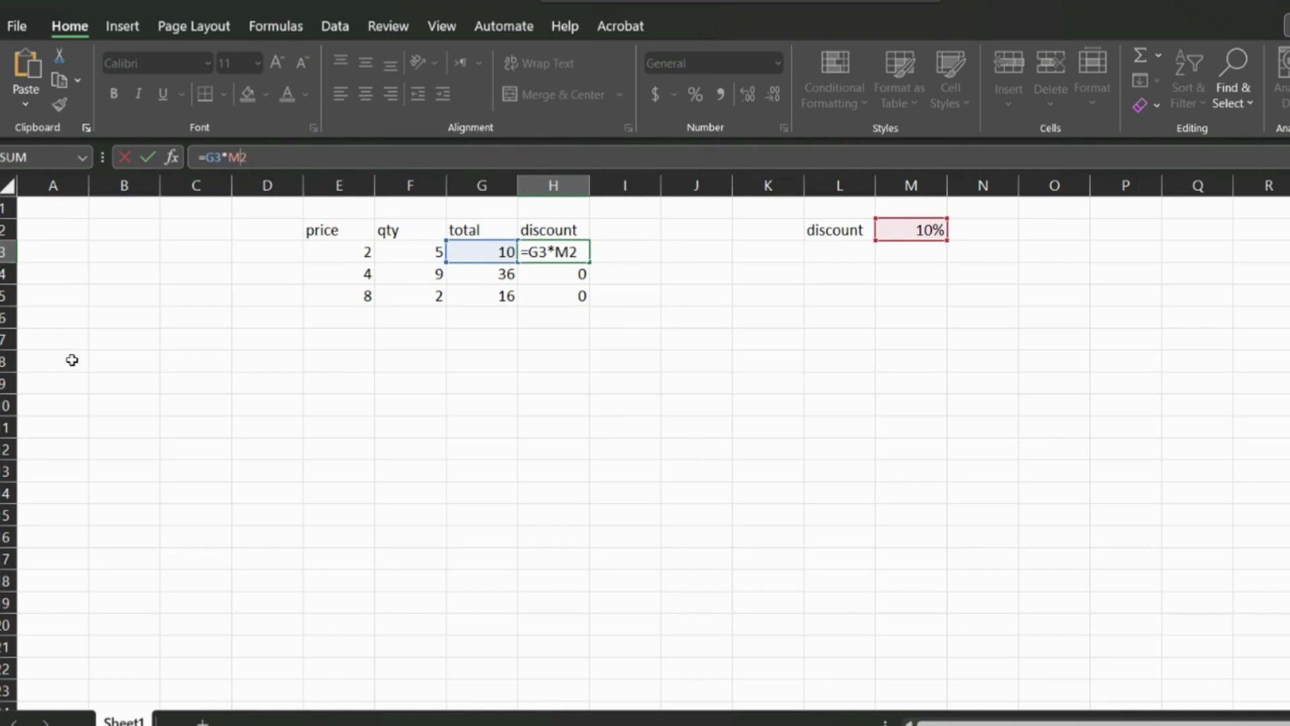
text($)
key(Return)
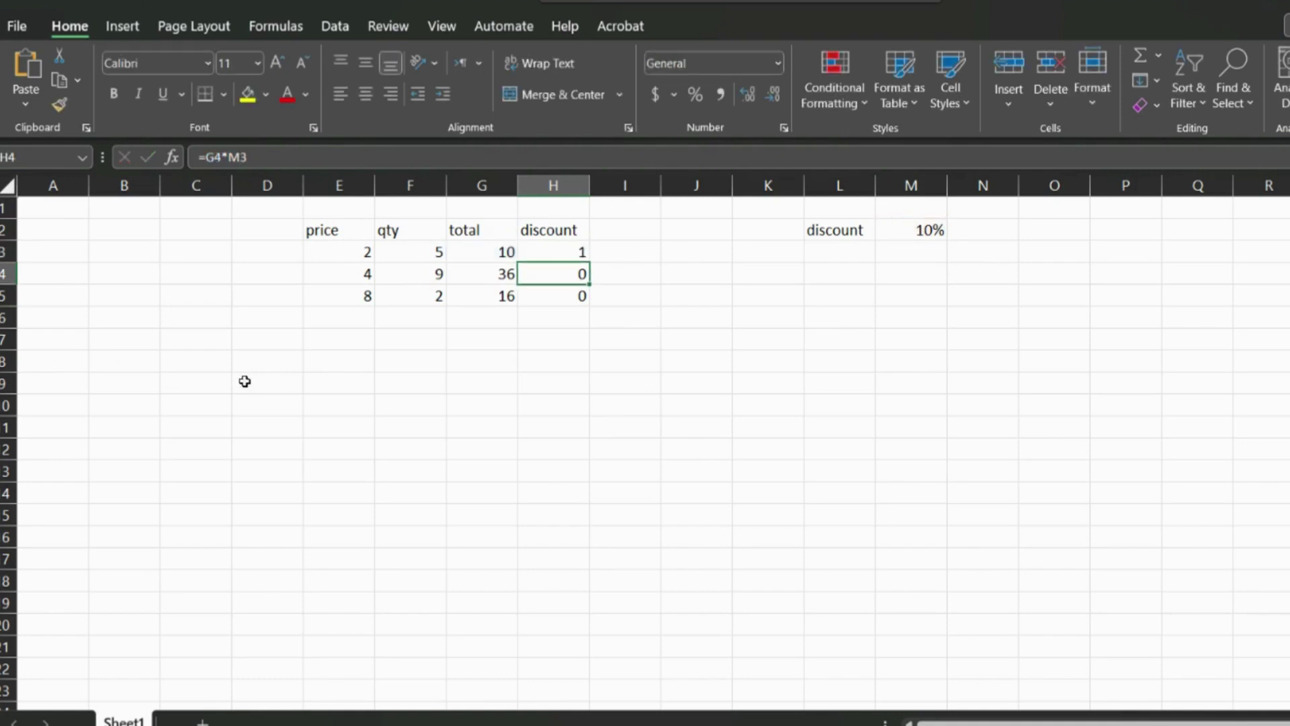
click(573, 248)
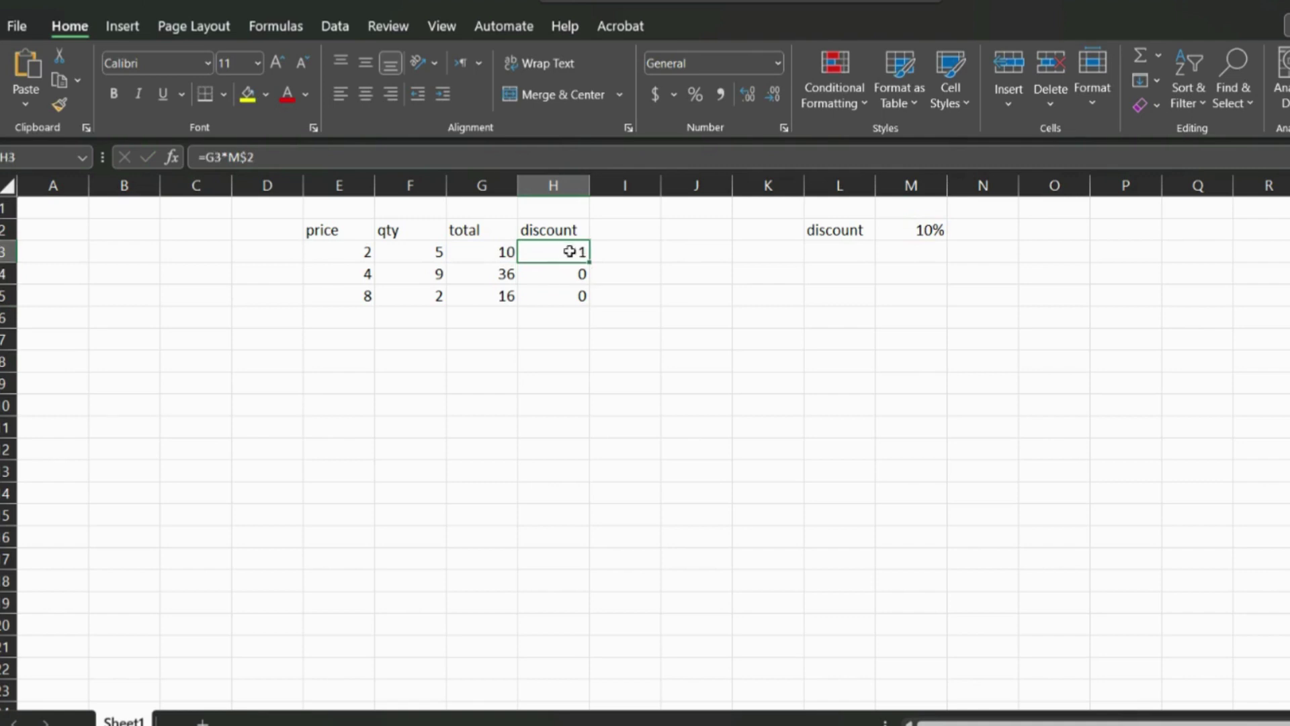
drag(590, 263, 589, 302)
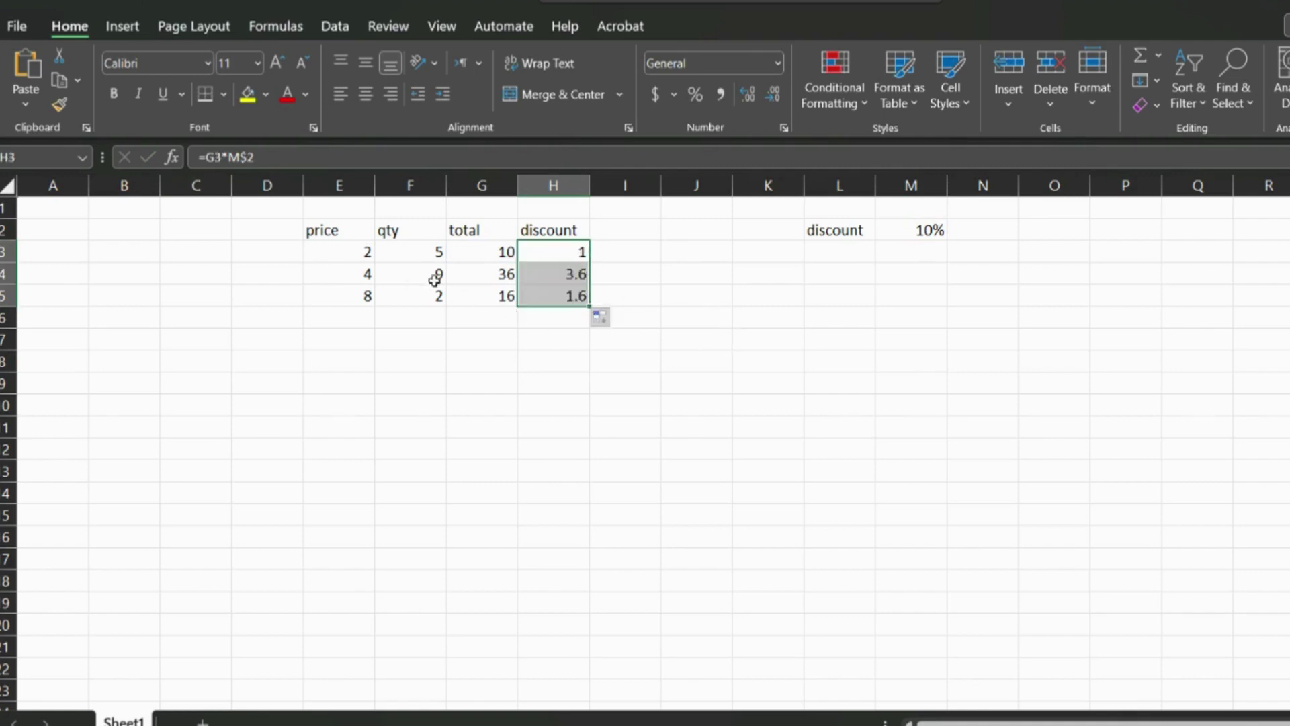
Step: Check the totals in column G, the rate cell M2 and the cells beneath it in column M
key(Left)
key(Down)
key(Down)
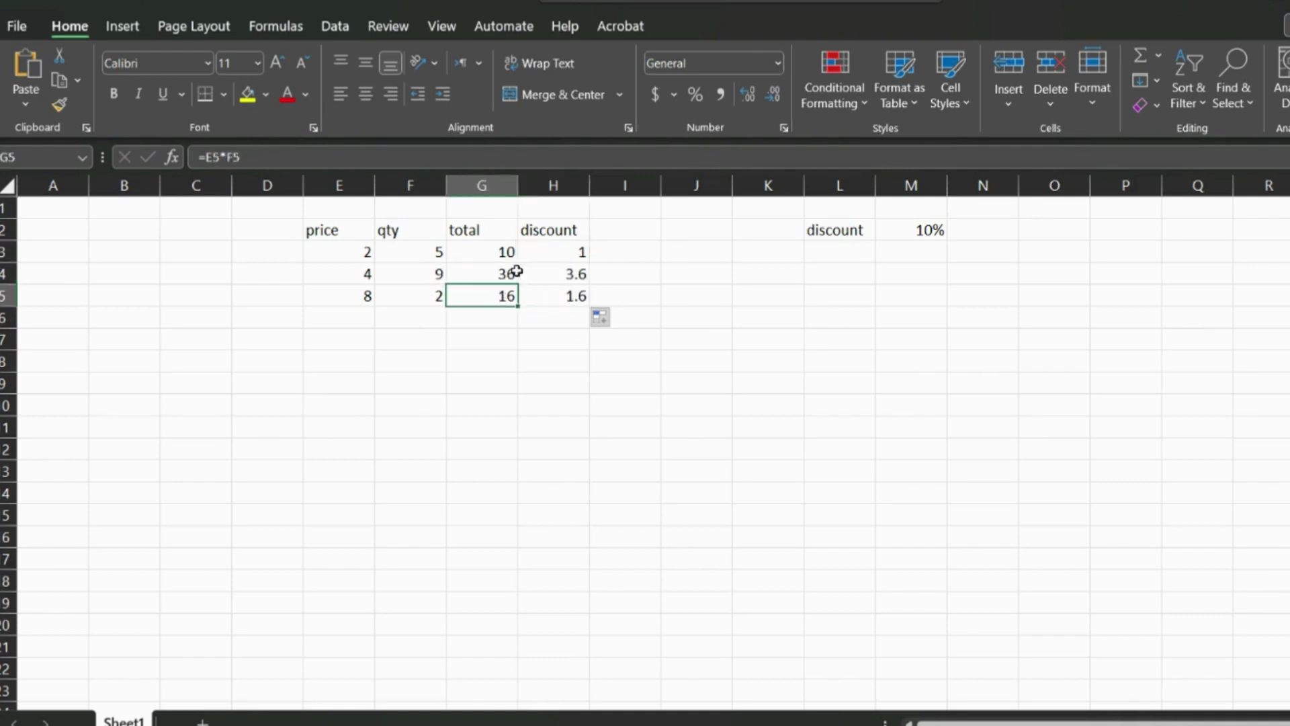
click(925, 230)
click(931, 249)
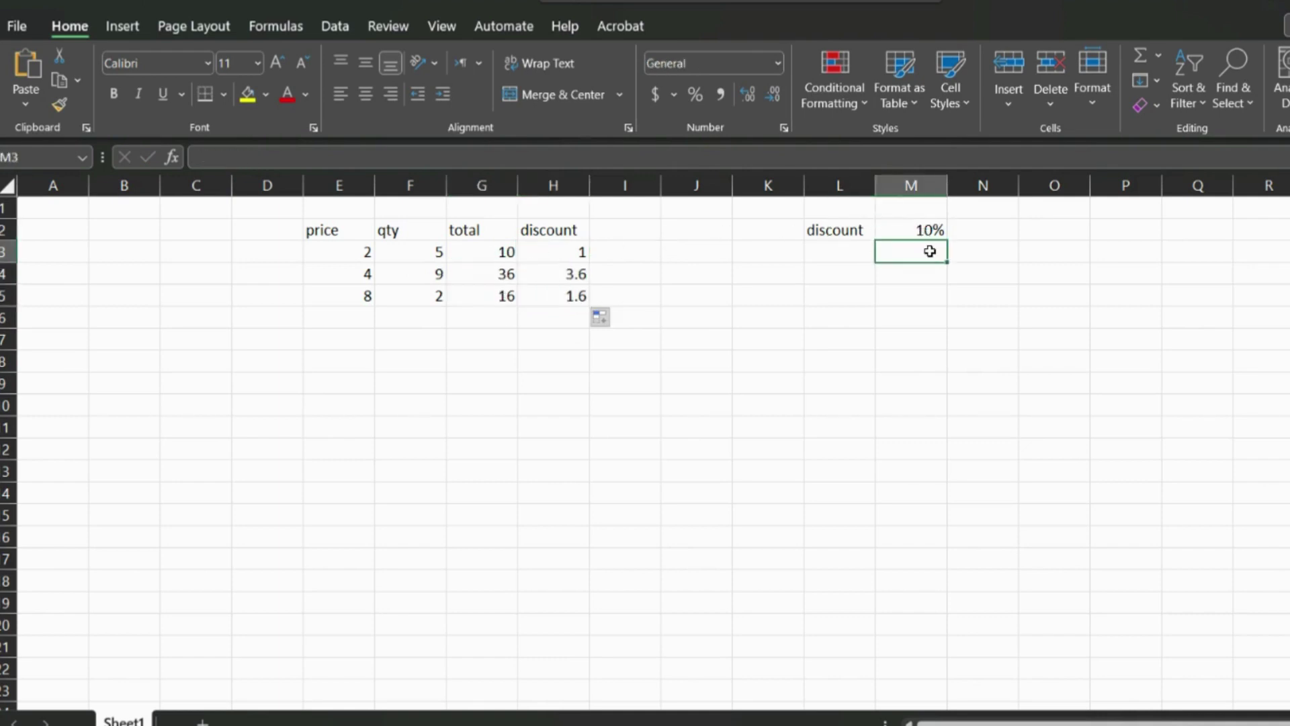
click(928, 270)
click(928, 292)
drag(927, 320, 927, 356)
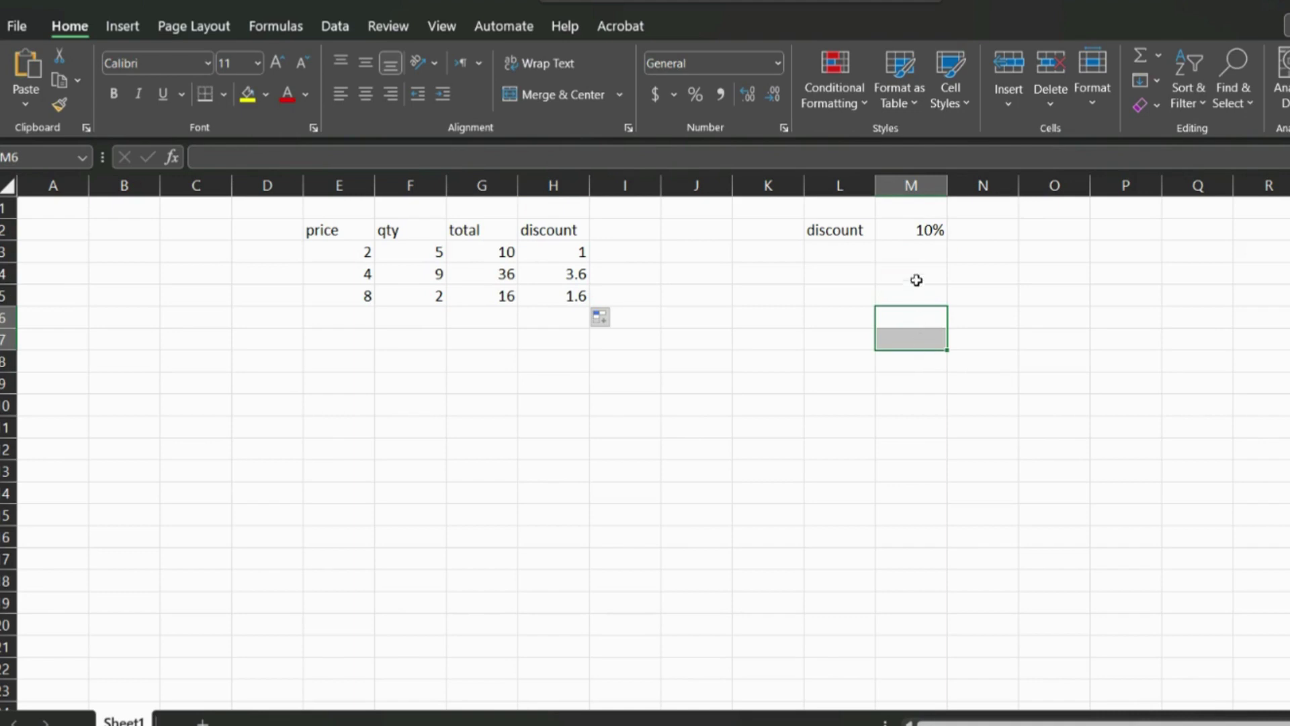
click(924, 256)
click(931, 276)
click(904, 295)
click(884, 319)
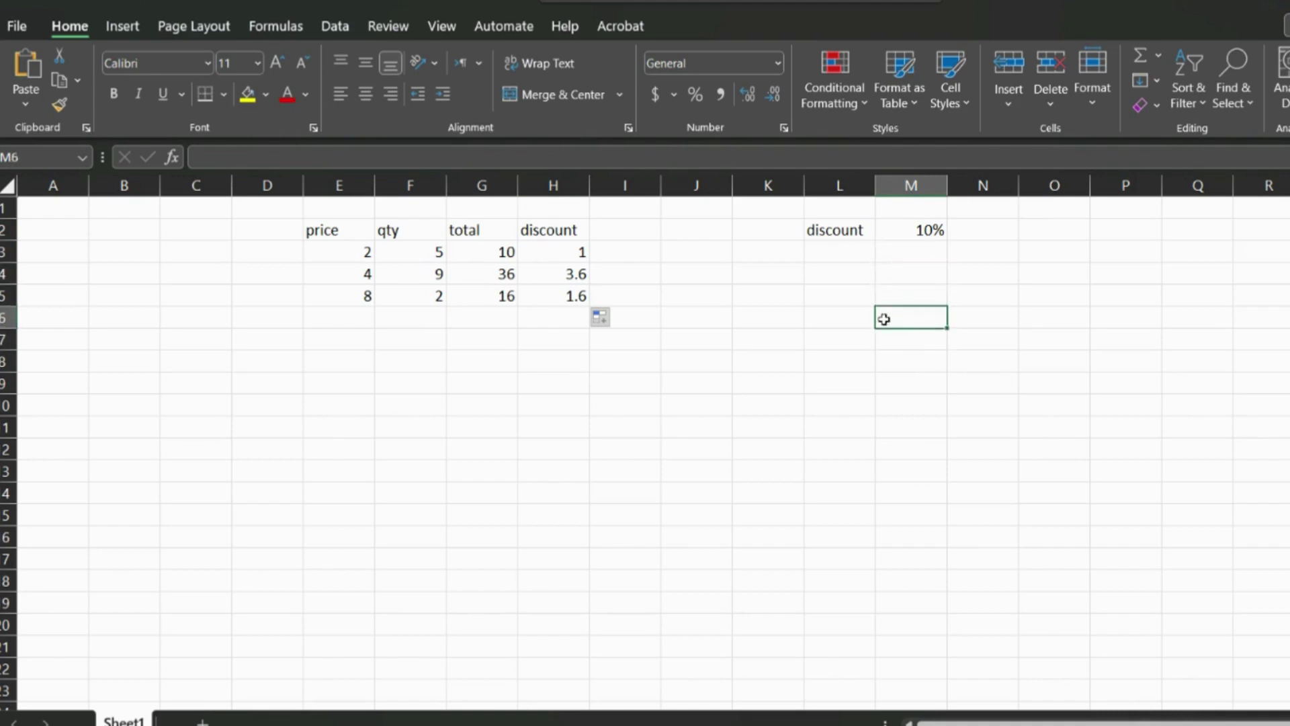
Step: Examine the discount formulas in H3, H4 and H5 for the locked row reference
click(575, 252)
click(576, 274)
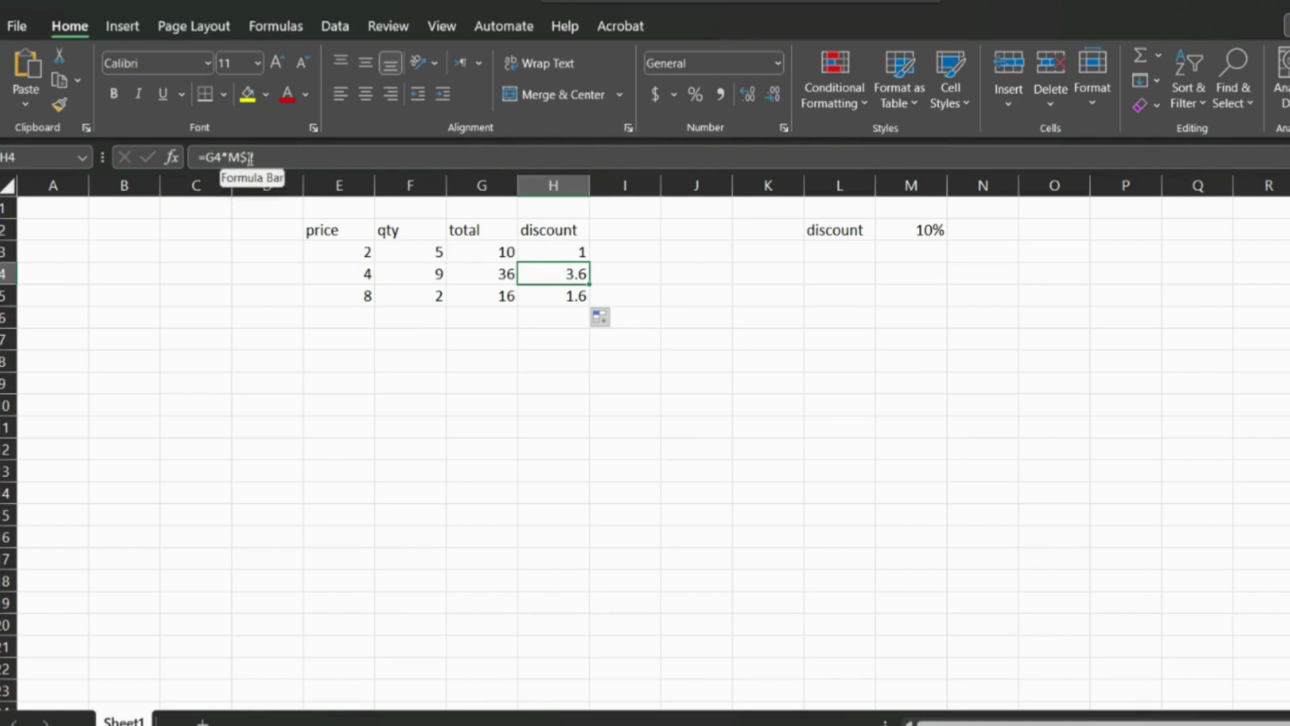
click(576, 295)
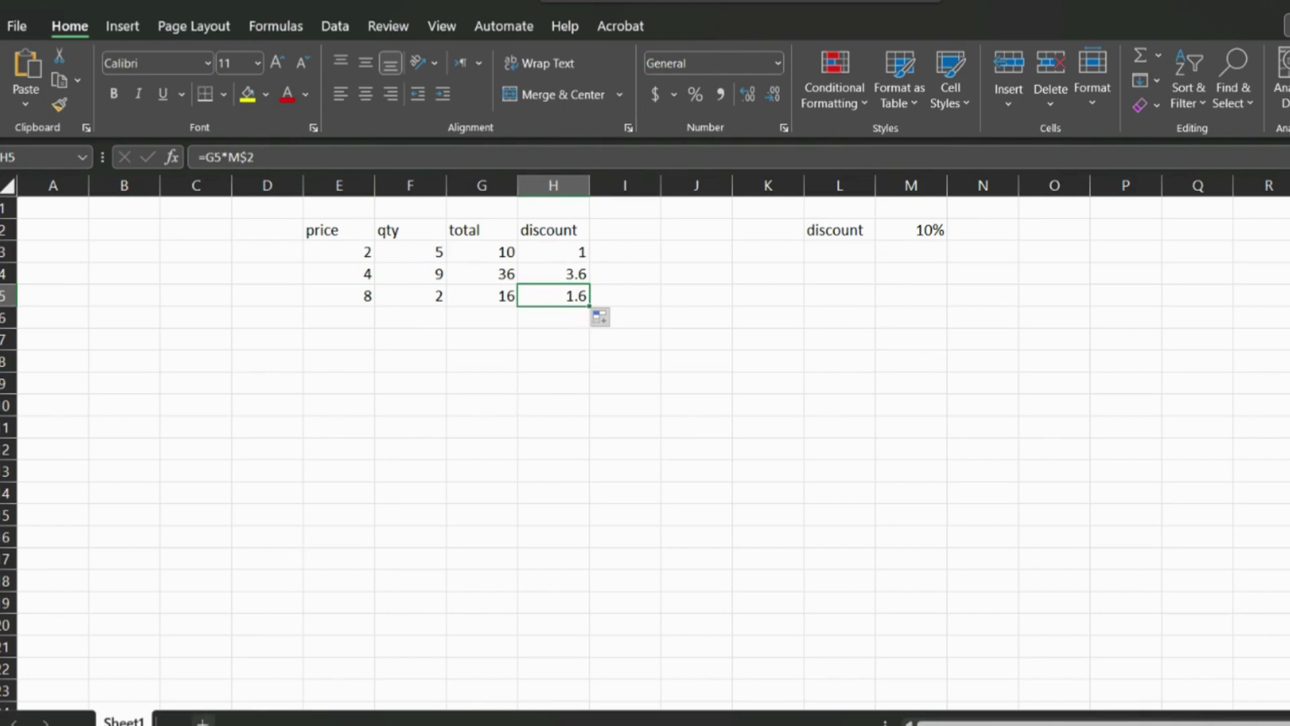
Step: On a new worksheet, enter 1 in D3 and 2 in E3, and fill the number series across row 3 to W3
click(202, 721)
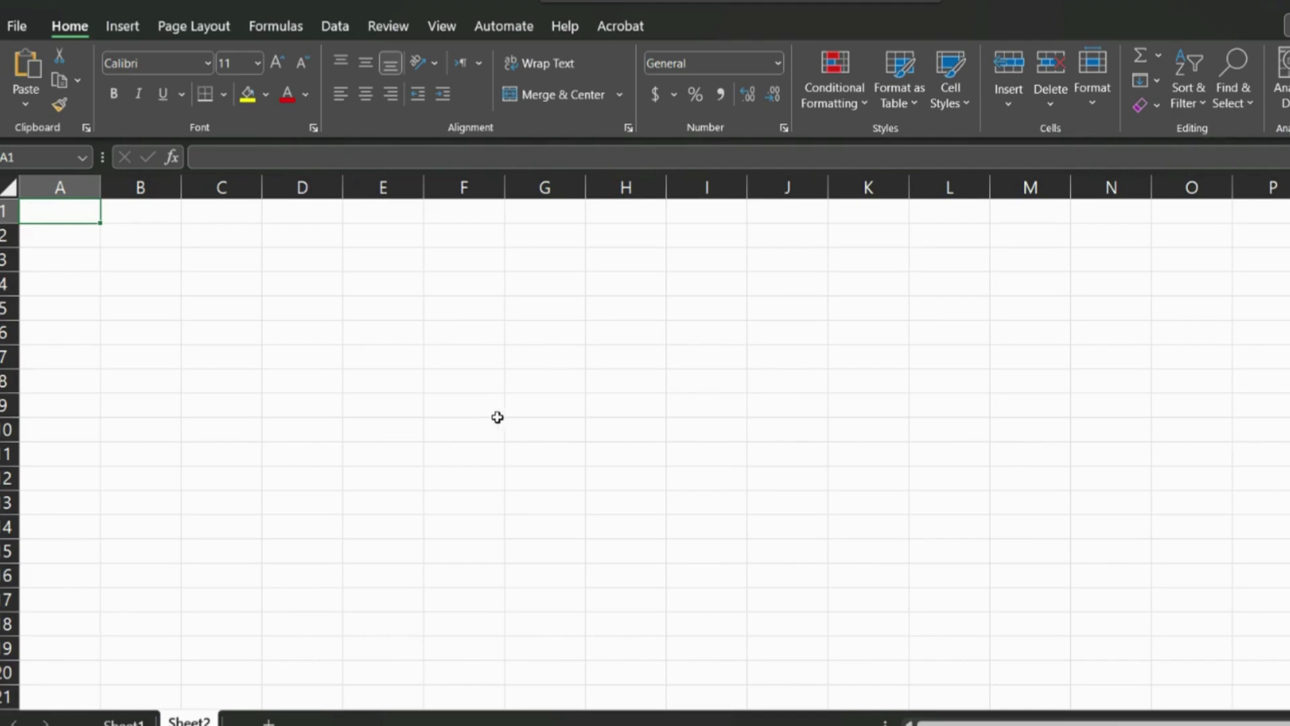
click(294, 259)
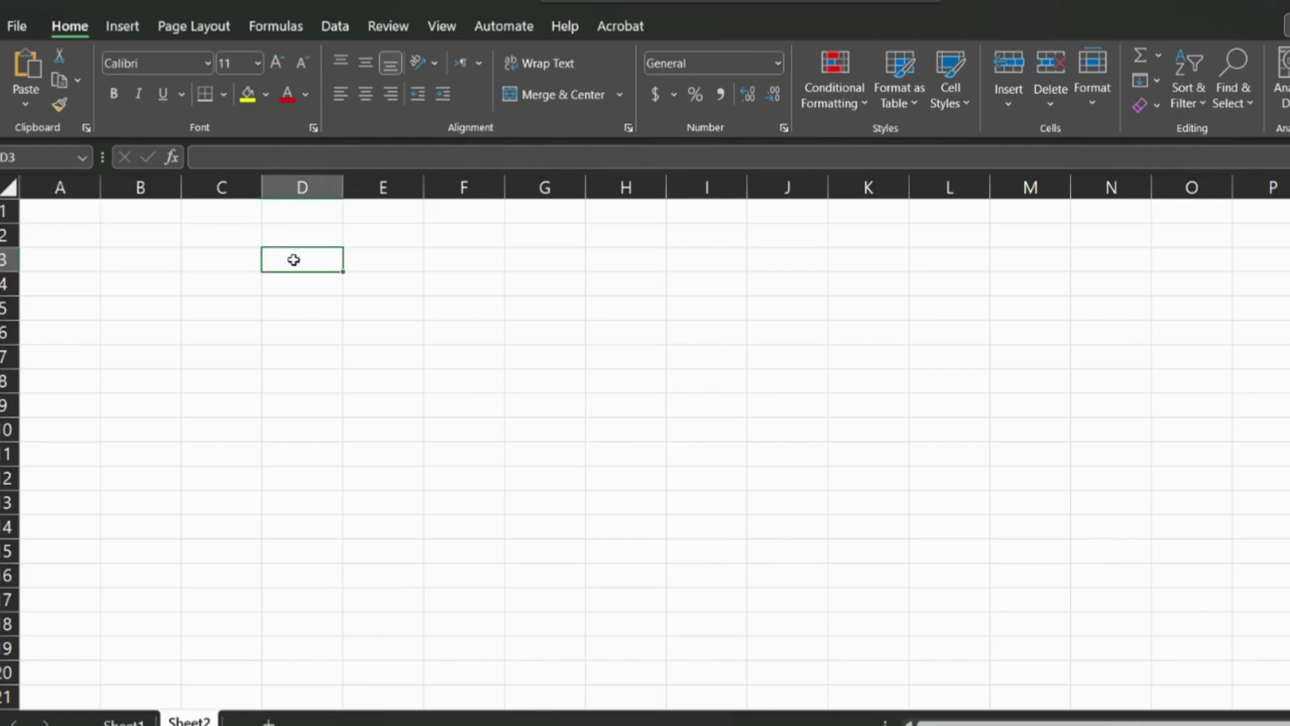
text(1)
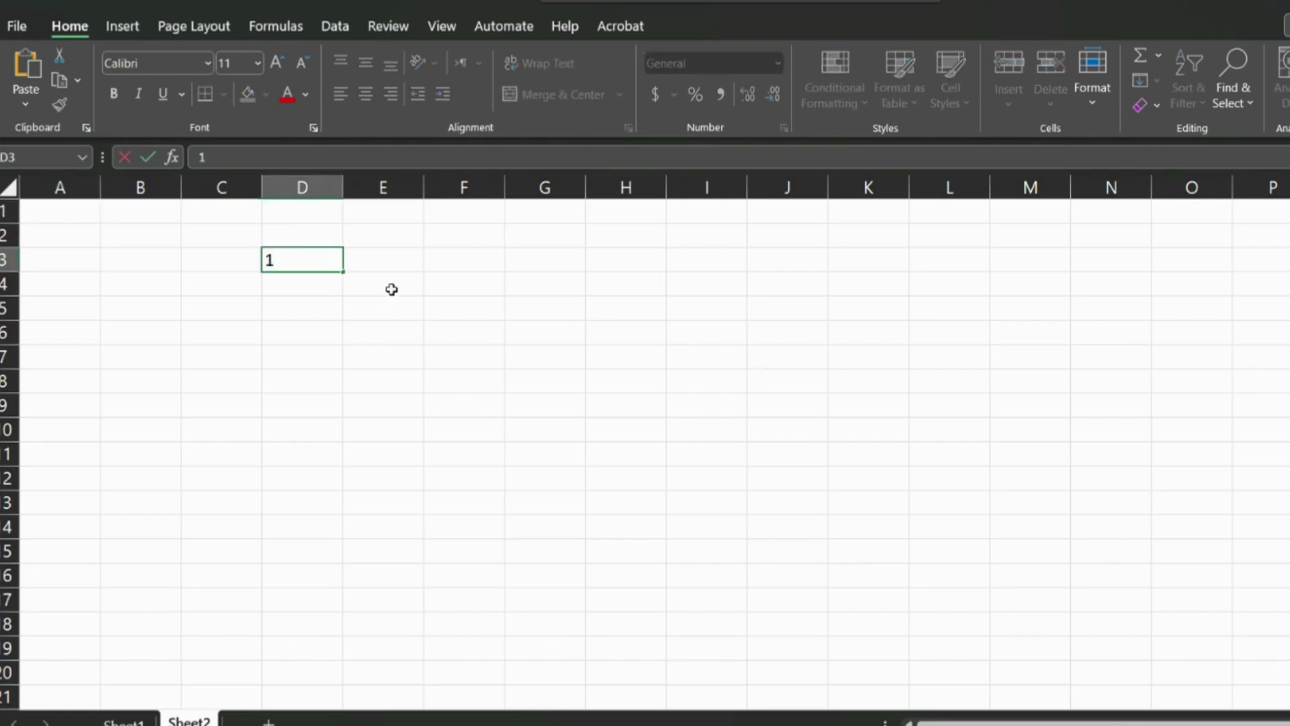
click(416, 267)
text(2)
key(Tab)
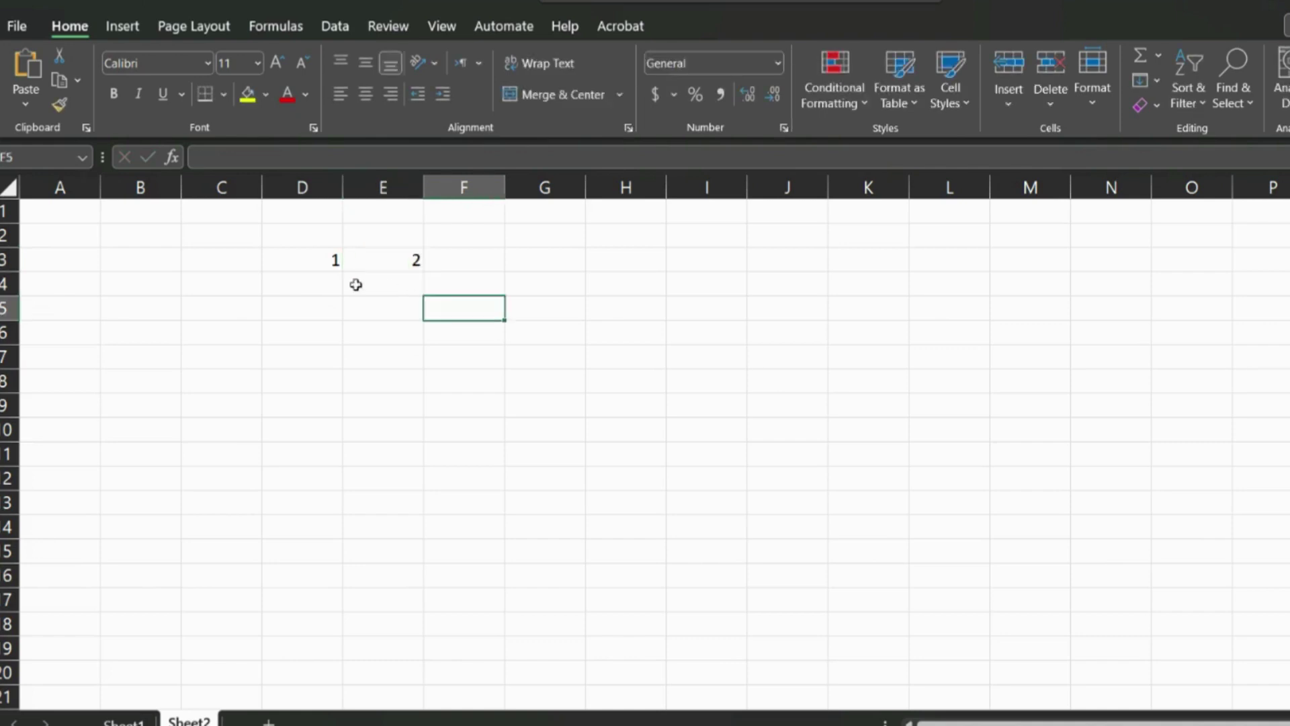
drag(303, 259, 967, 272)
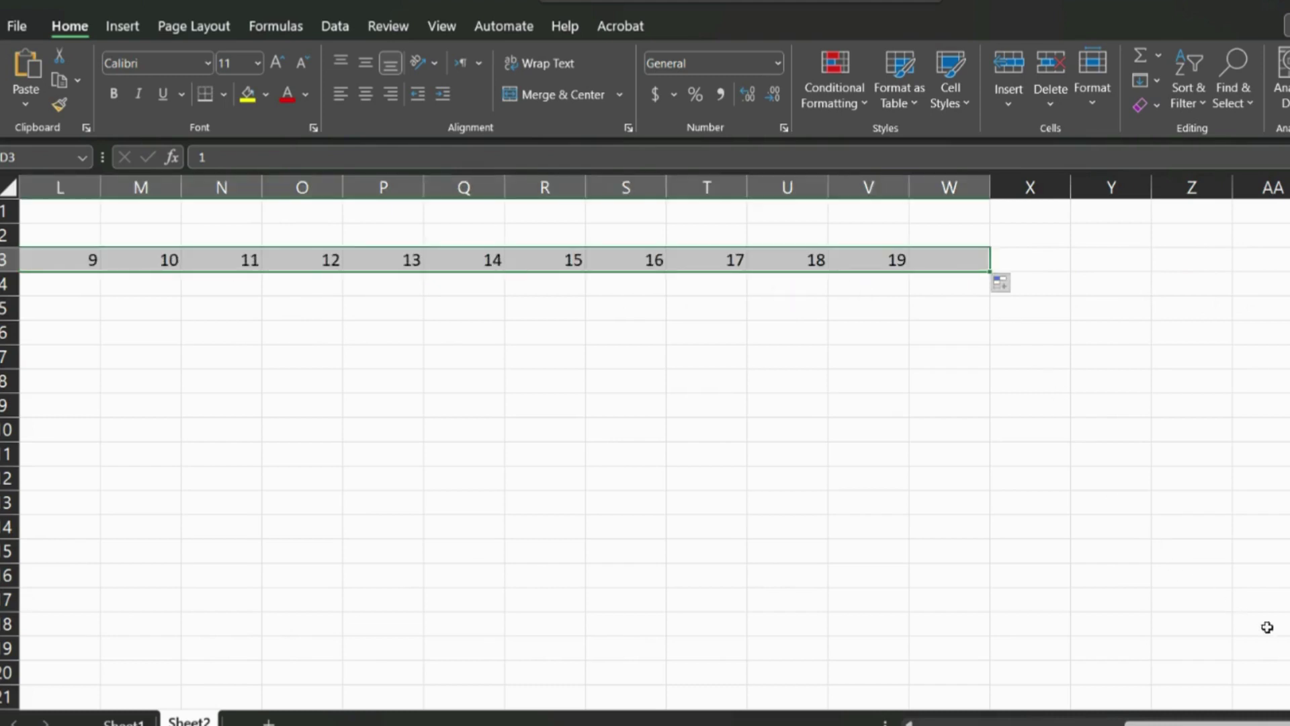
Step: Narrow columns D through W to one smaller, uniform column width that just fits the number series
scroll(646, 444, left, 5)
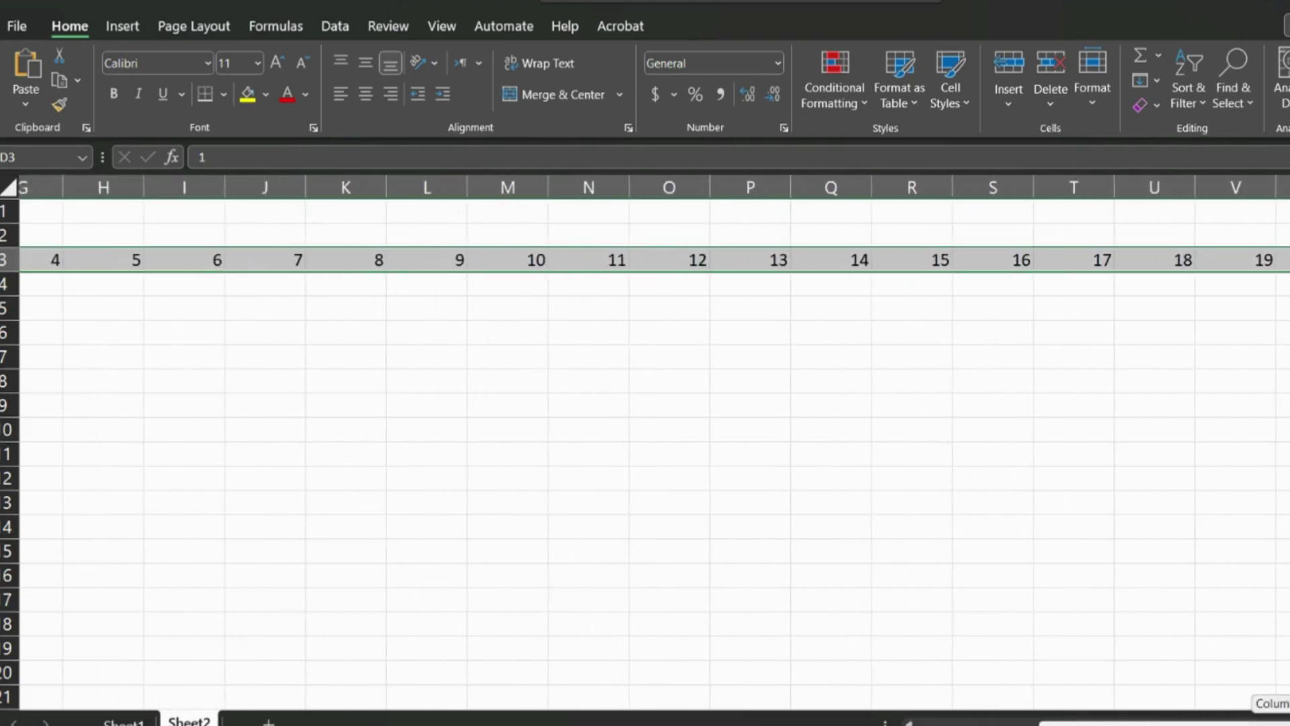
click(1092, 99)
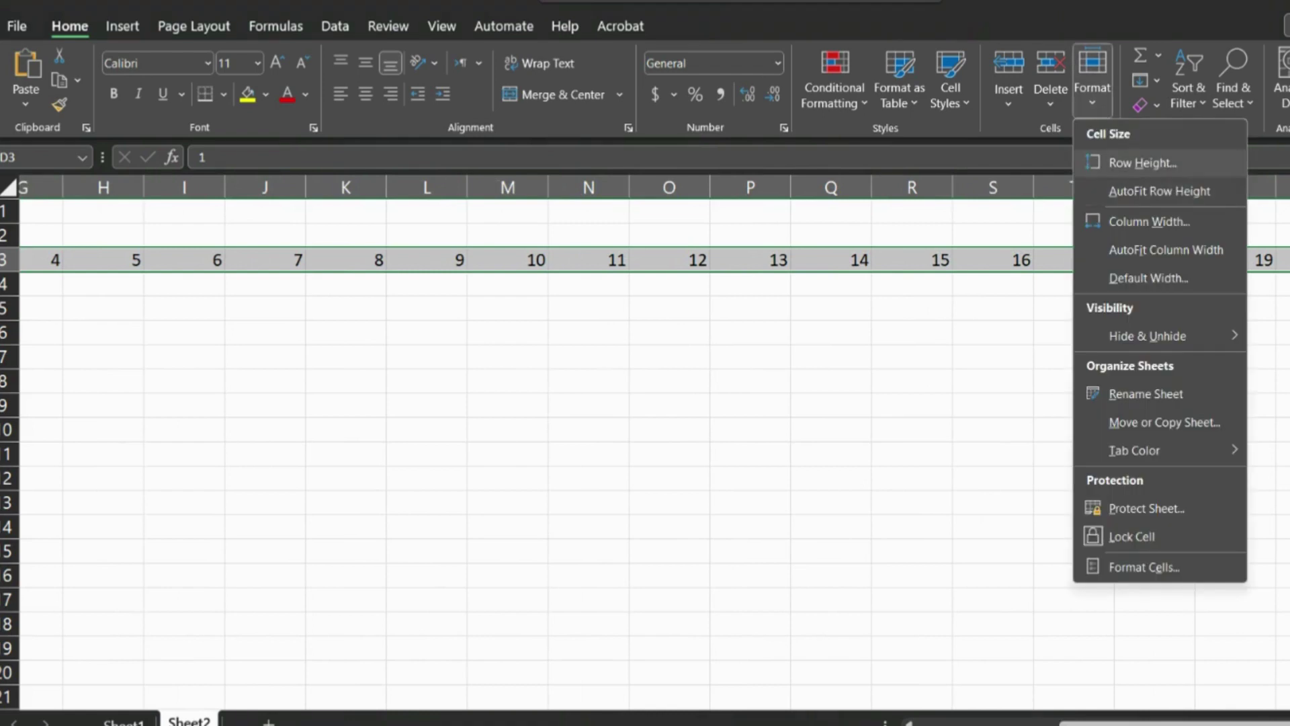
scroll(1149, 236, left, 2)
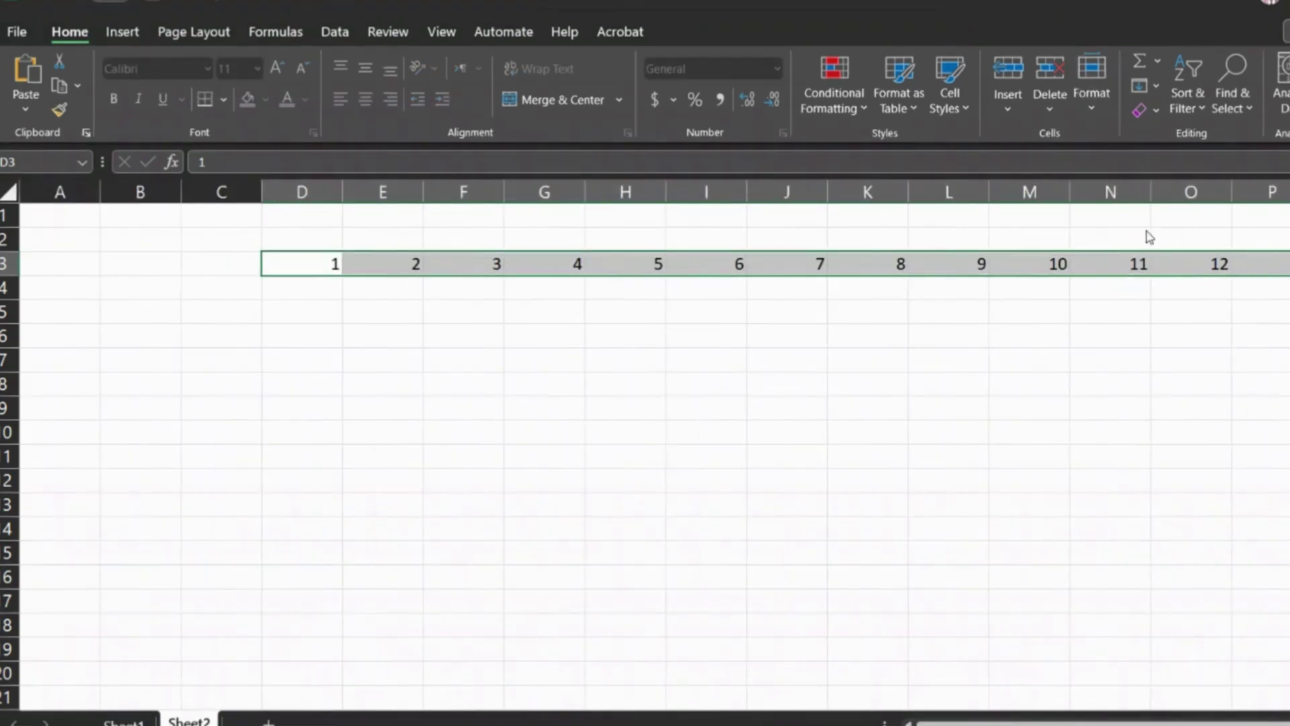
key(Return)
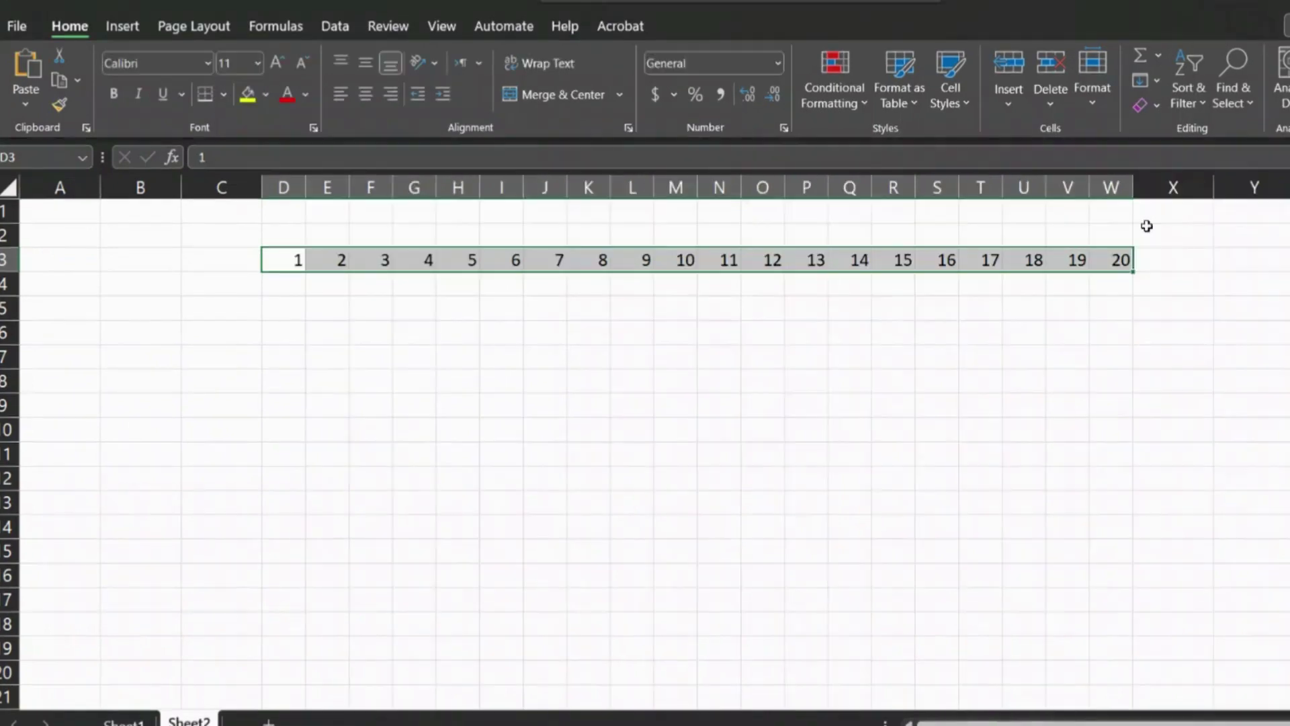
Step: Enter 2 in D4 and fill the number series down column D to 20 in D22
click(294, 283)
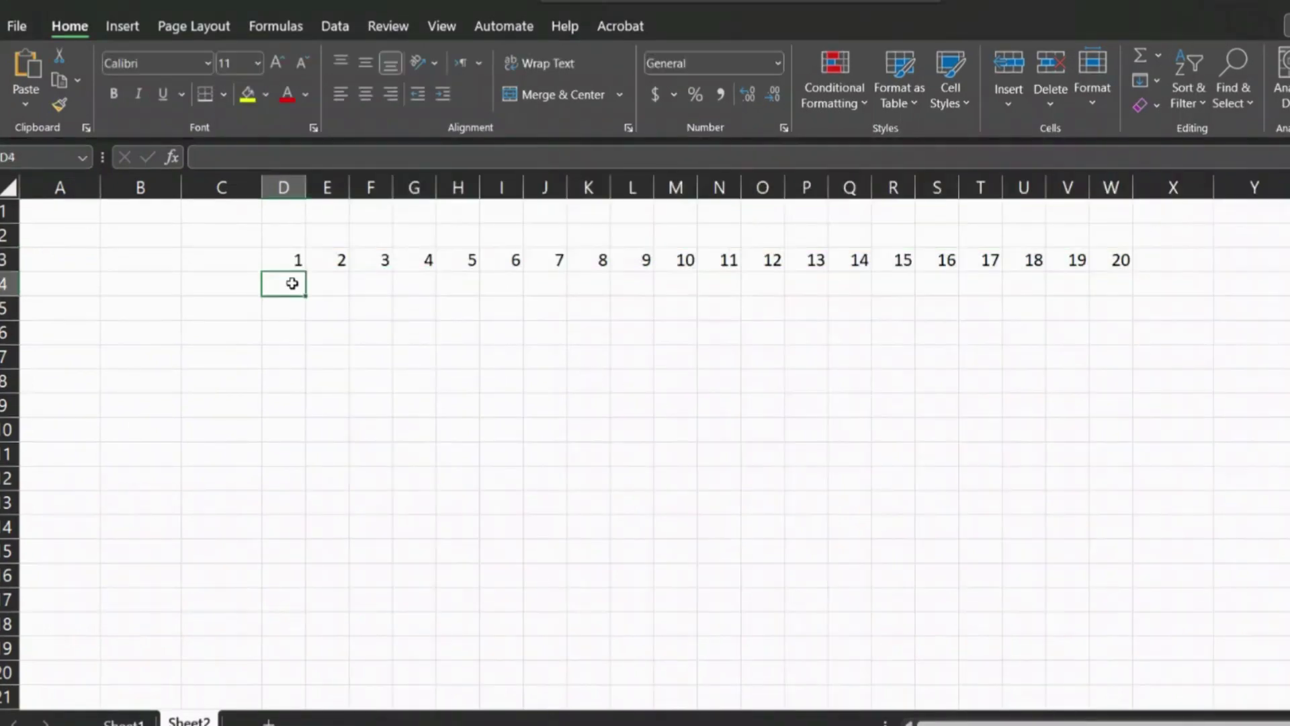
drag(291, 259, 288, 681)
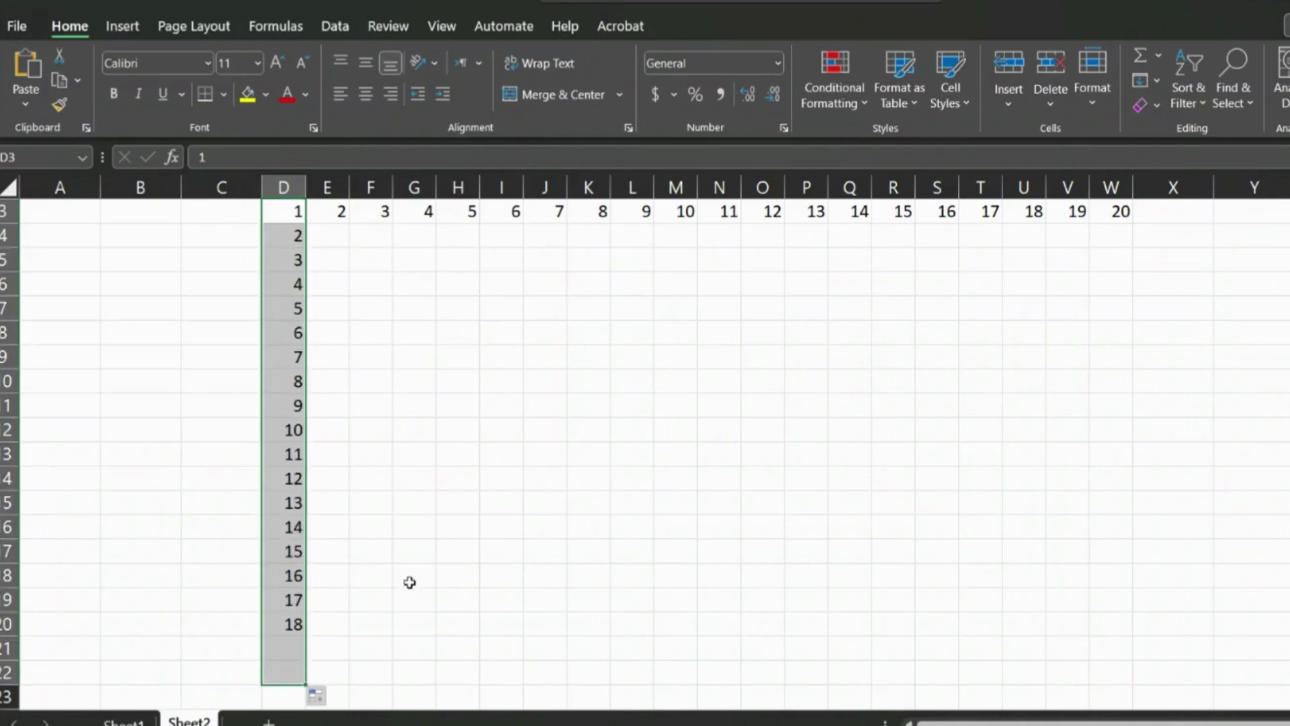
click(467, 521)
ctrl+scroll(514, 496, up, 2)
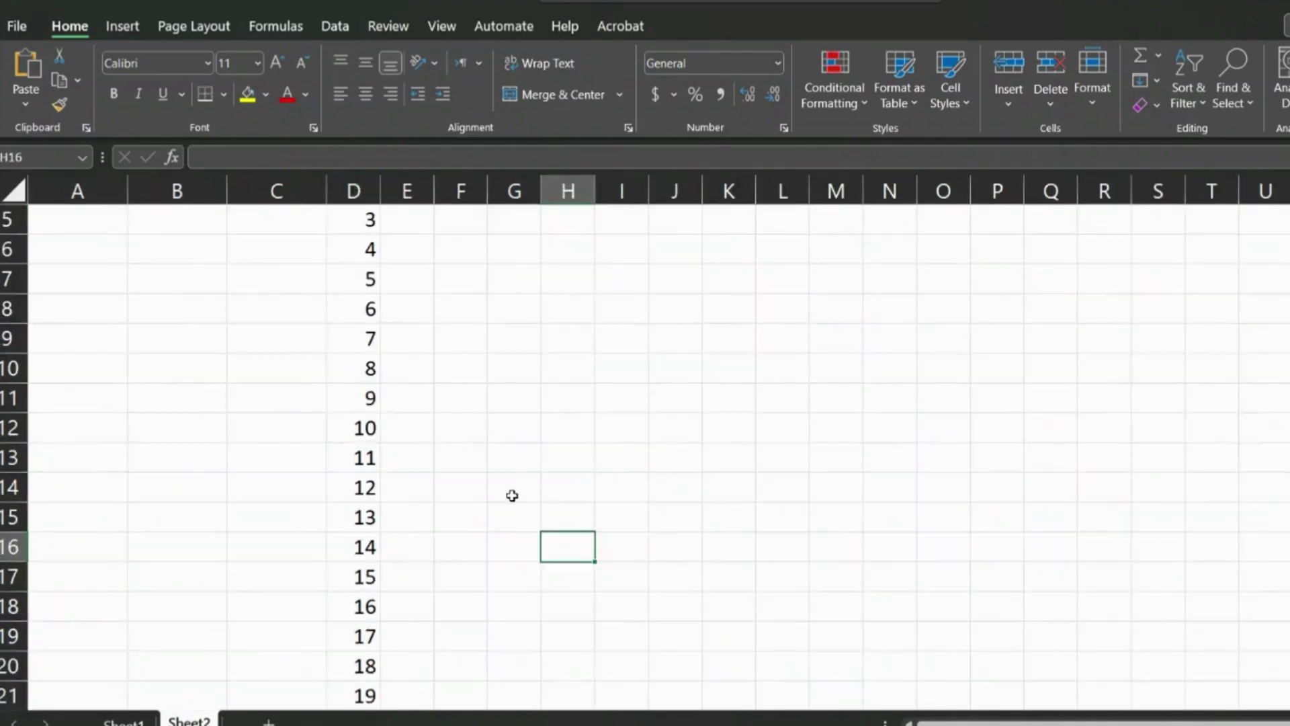
ctrl+scroll(512, 496, down, 3)
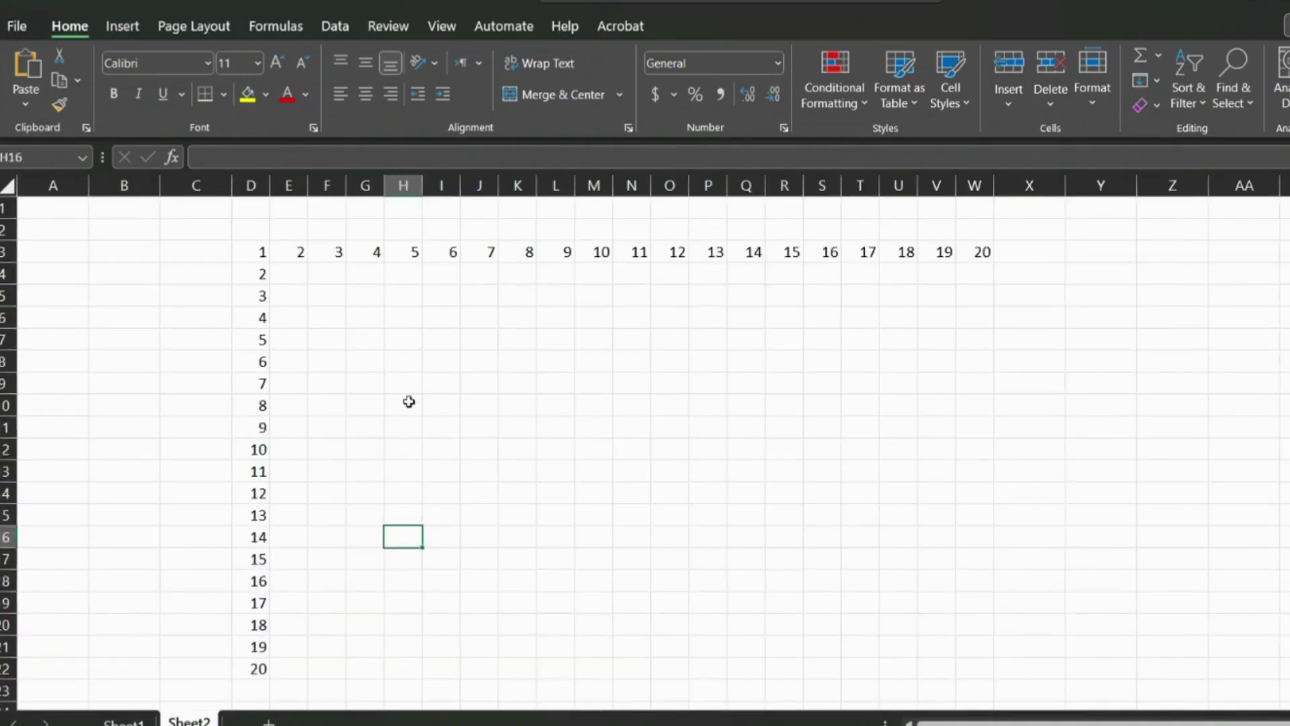
Step: Enter the sample products 4 in E4 and 6 in F4 of the multiplication grid
click(285, 274)
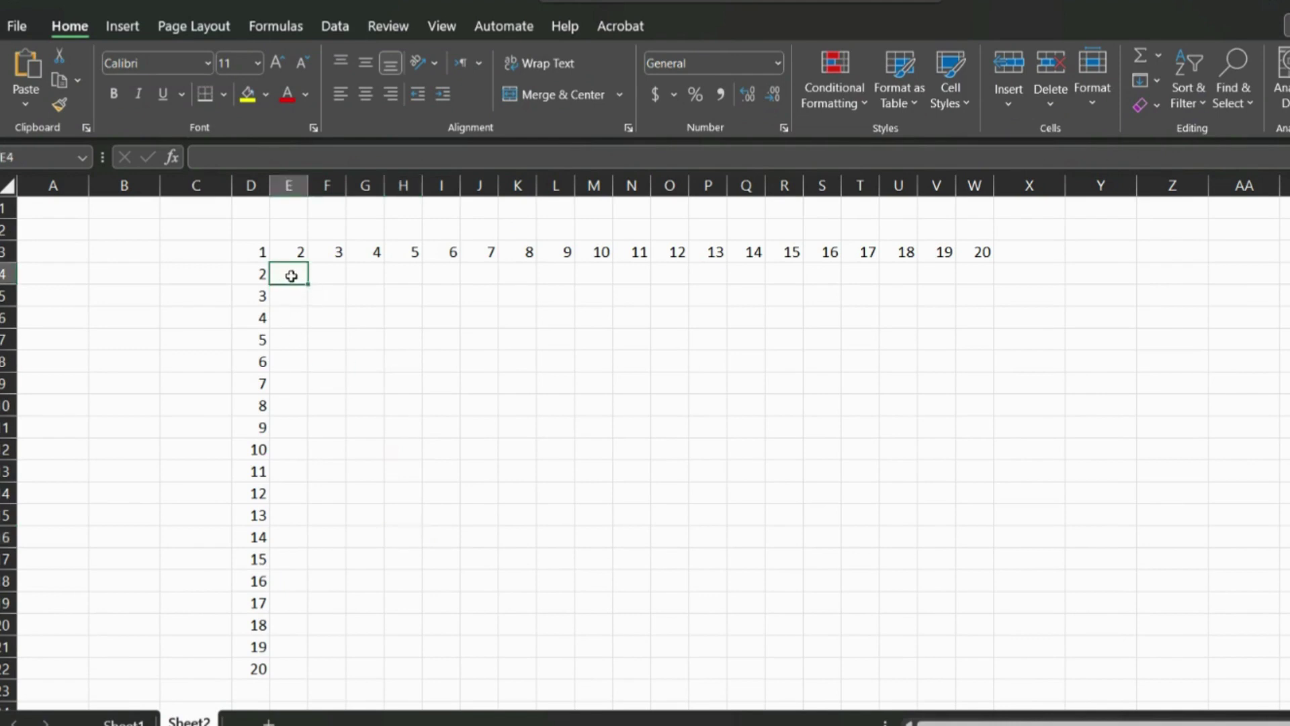
text(4)
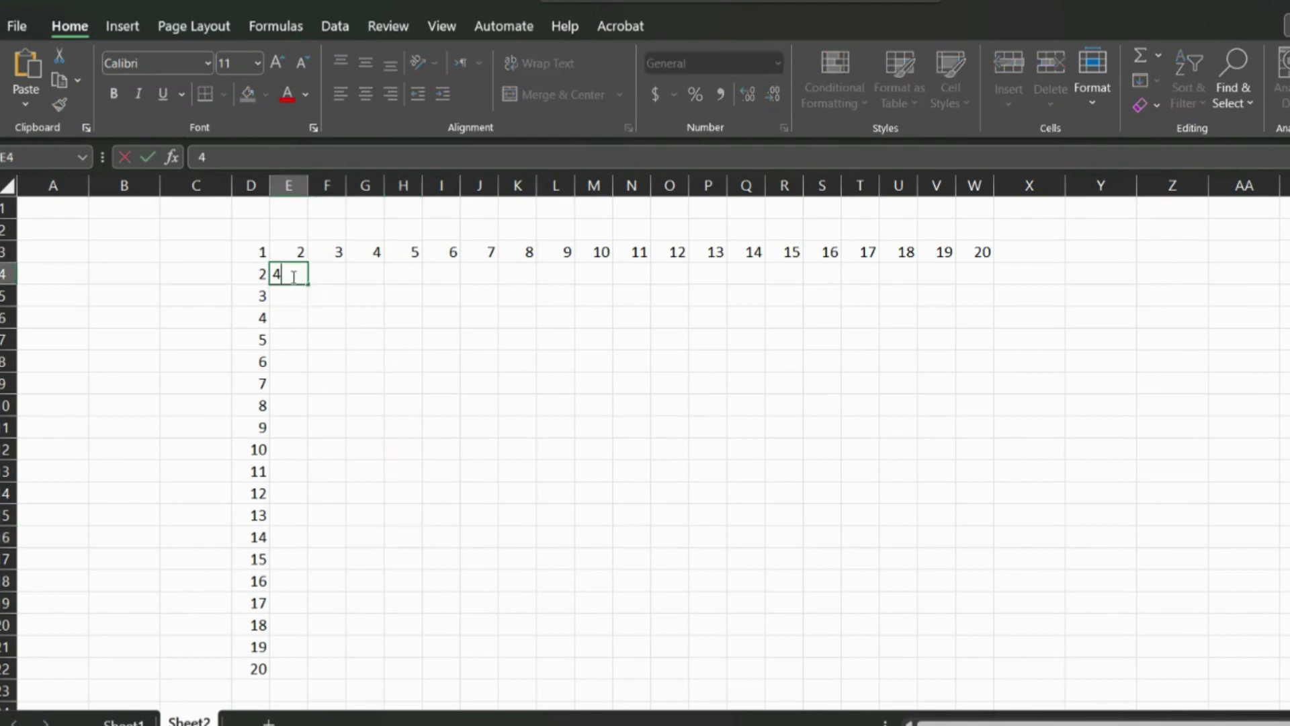
click(352, 295)
click(338, 272)
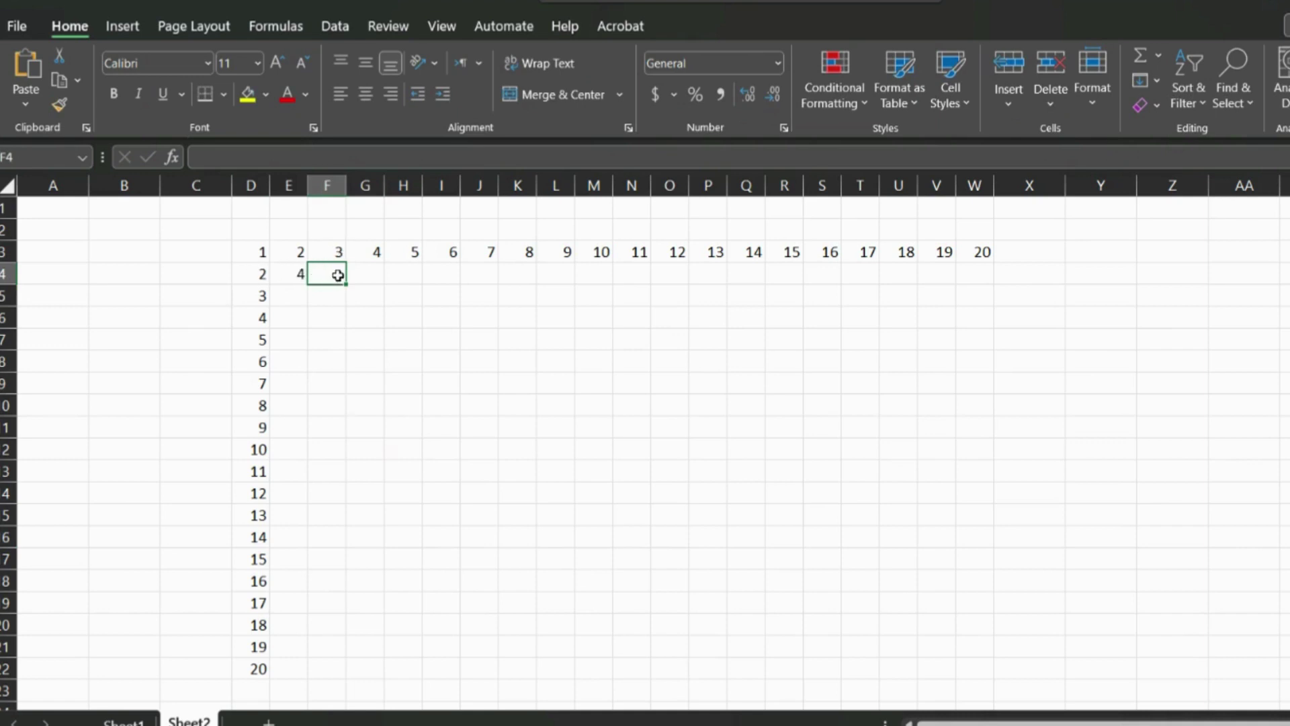
text(6)
click(371, 273)
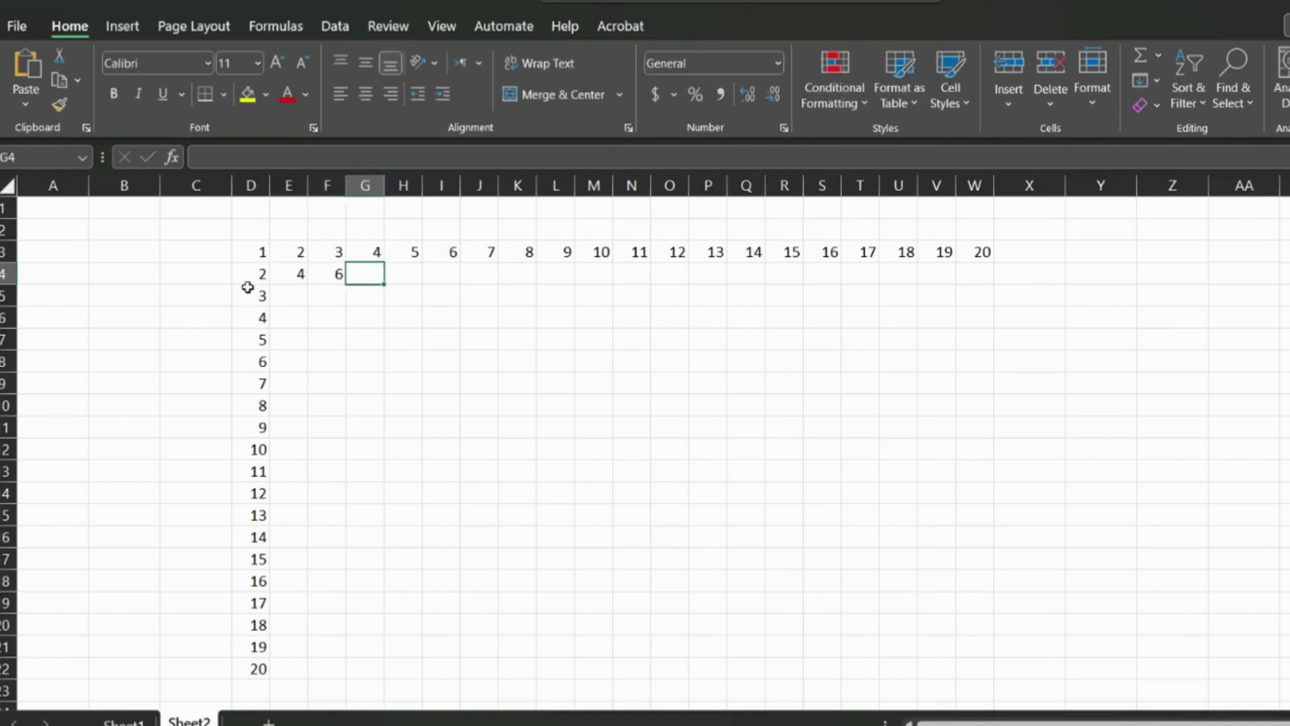
click(289, 296)
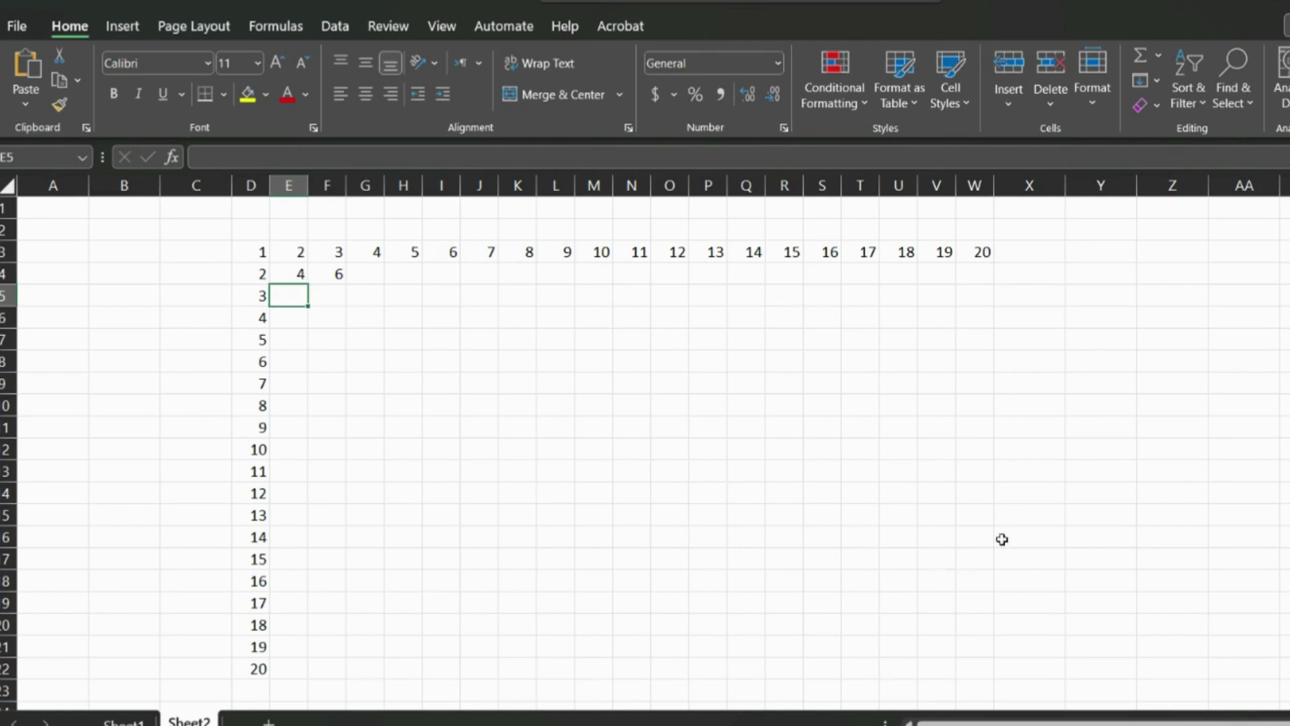
Step: Enter the sample product 400 in W22, where the row and column for 20 meet
scroll(996, 569, down, 1)
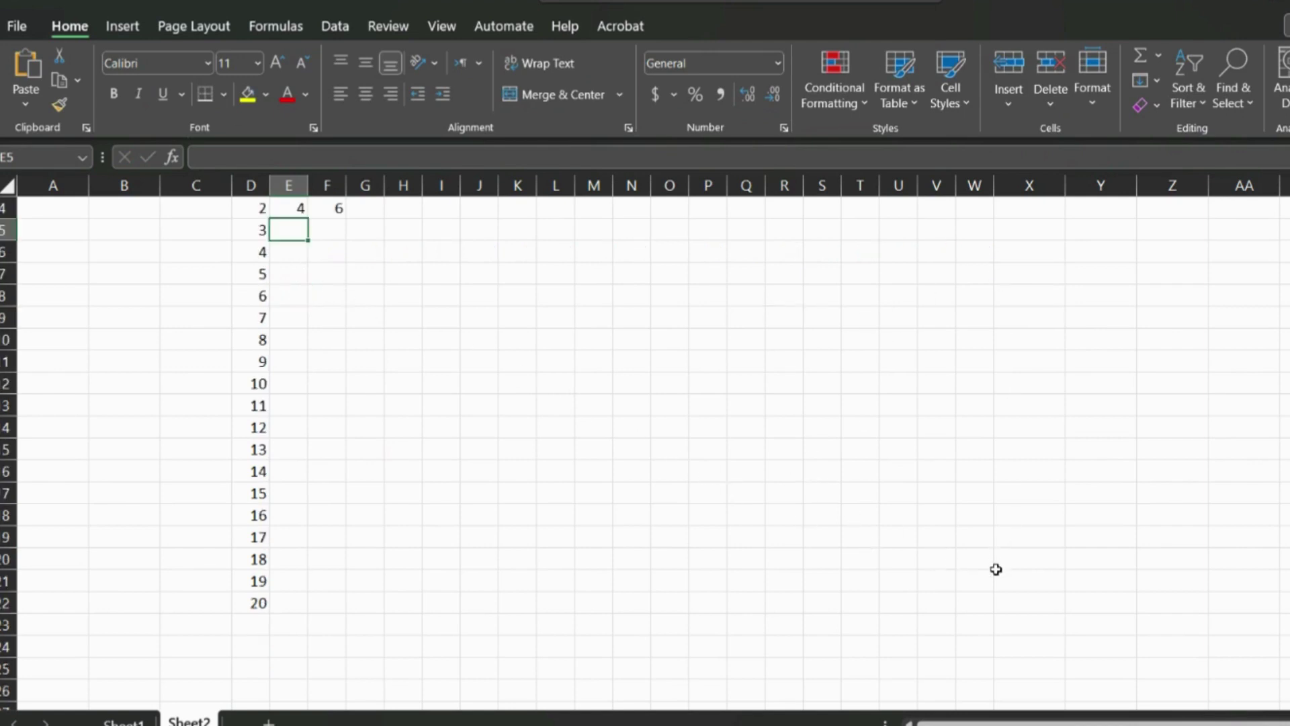
click(982, 611)
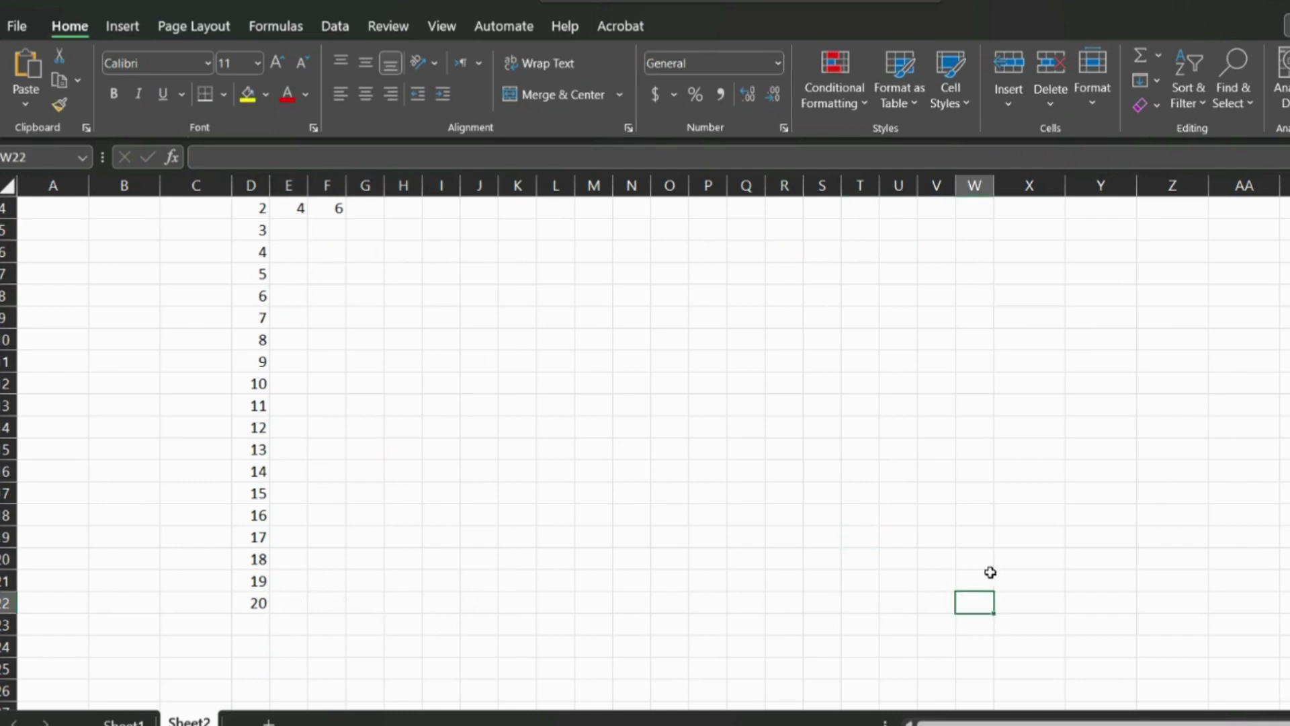
scroll(987, 570, up, 1)
scroll(1010, 654, down, 1)
text(400)
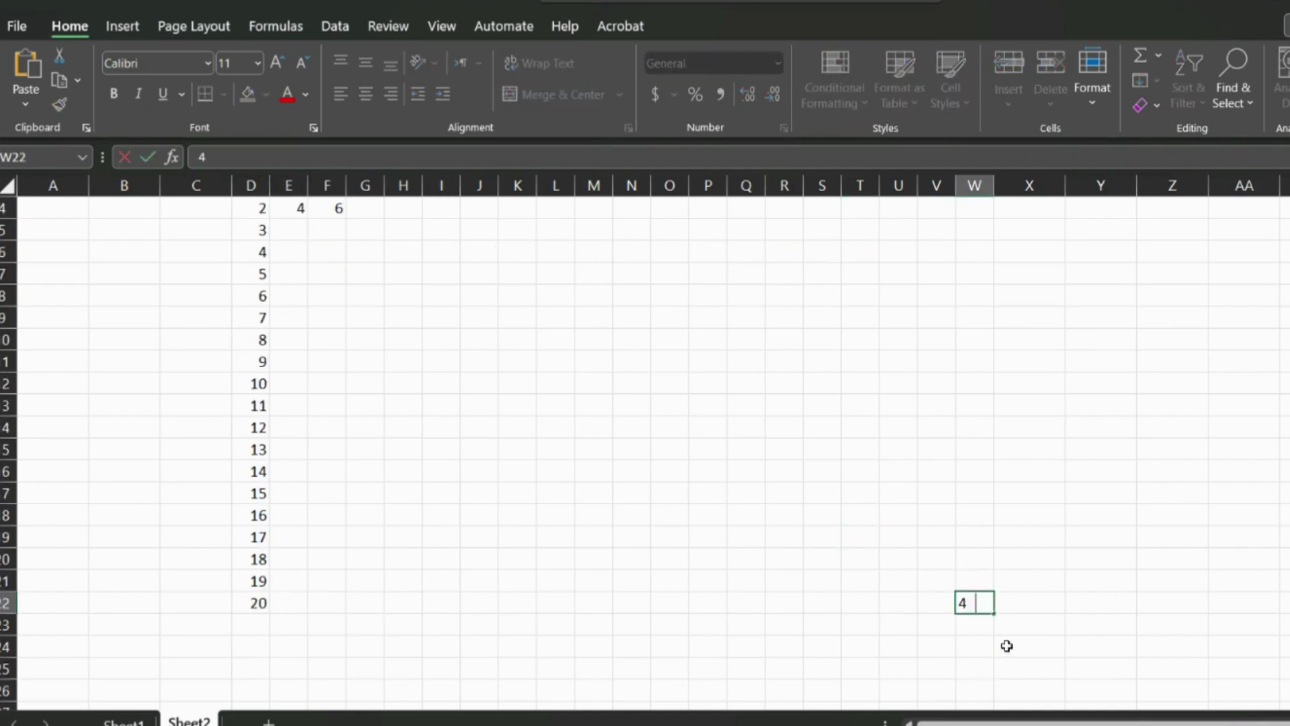
click(1073, 509)
scroll(1014, 559, up, 1)
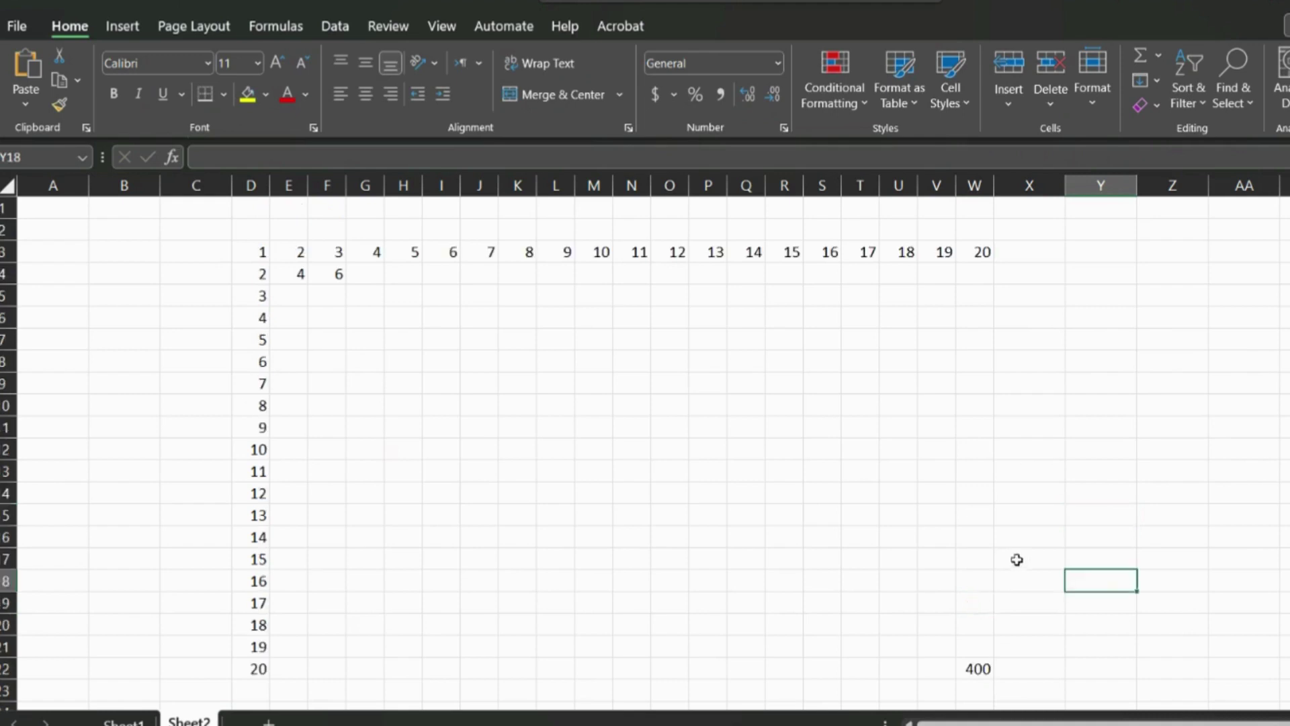
Step: Clear the sample products from the grid range E4:W22
drag(299, 276, 970, 668)
key(Delete)
click(1098, 536)
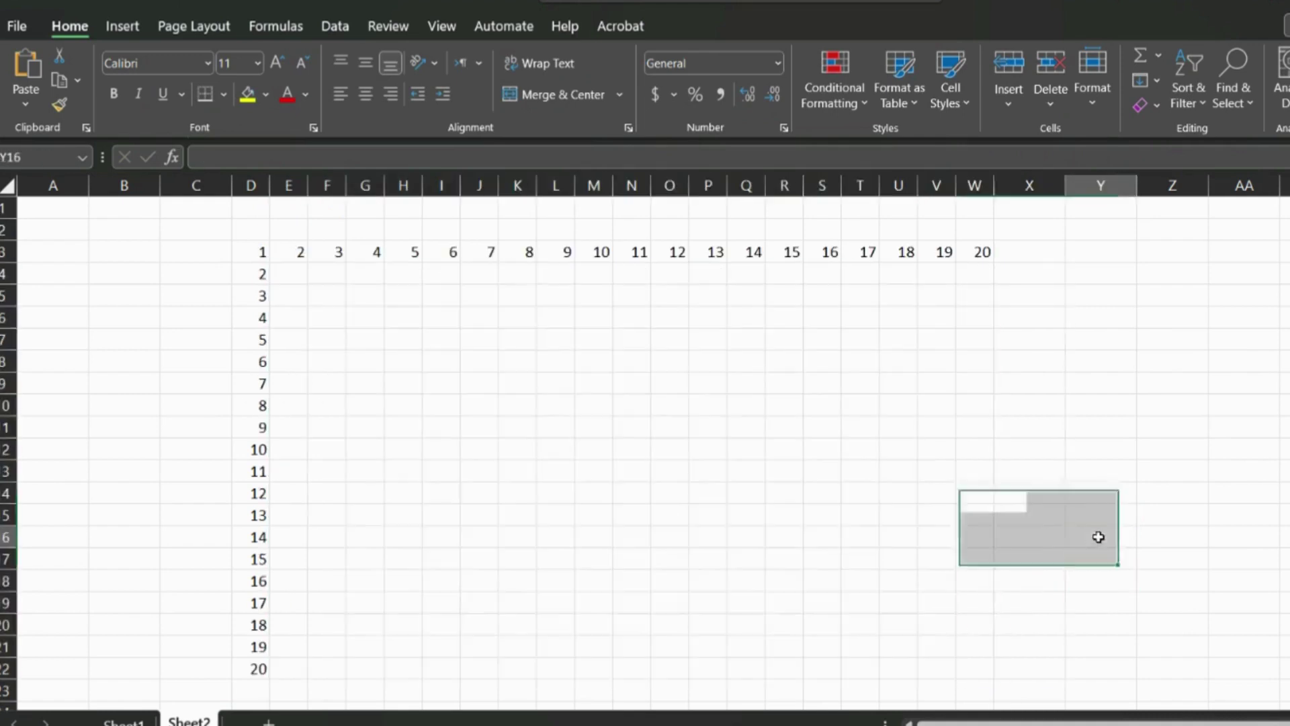
Step: Make the header numbers bold across row 3 in D3:W3 and down column D in D3:D22
drag(263, 254, 976, 251)
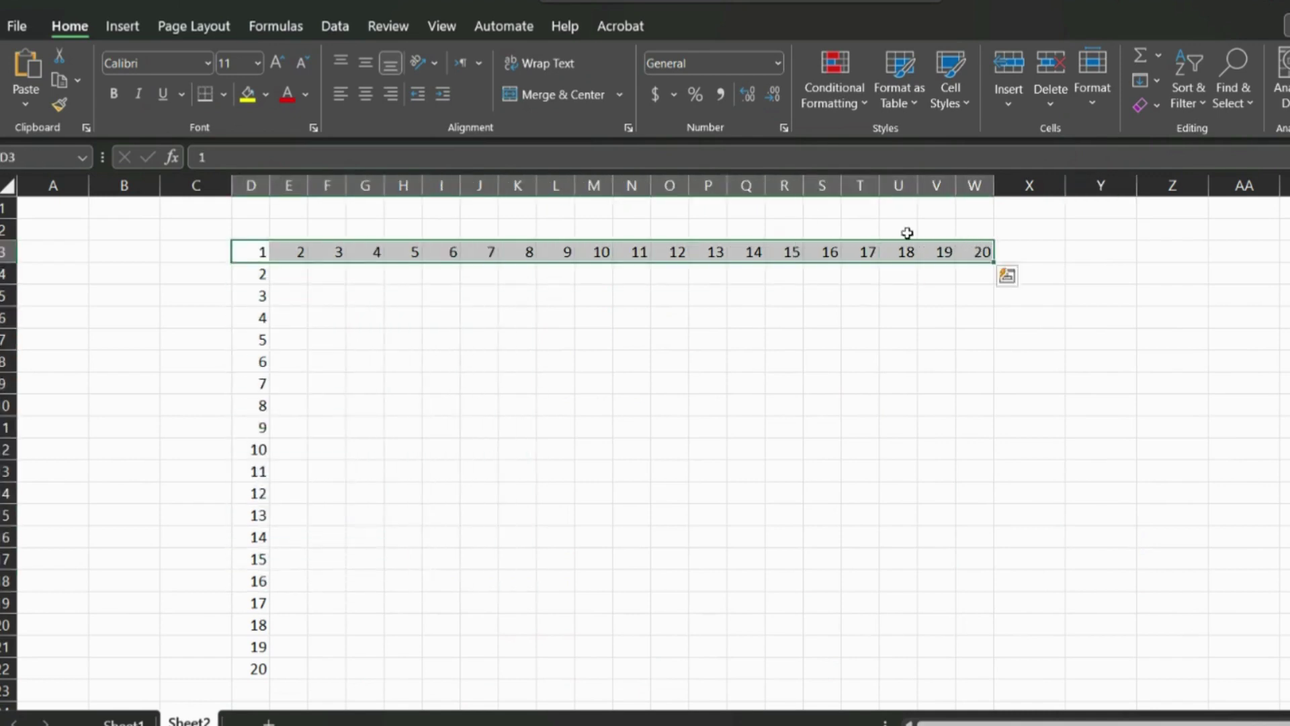
click(114, 93)
drag(248, 251, 254, 671)
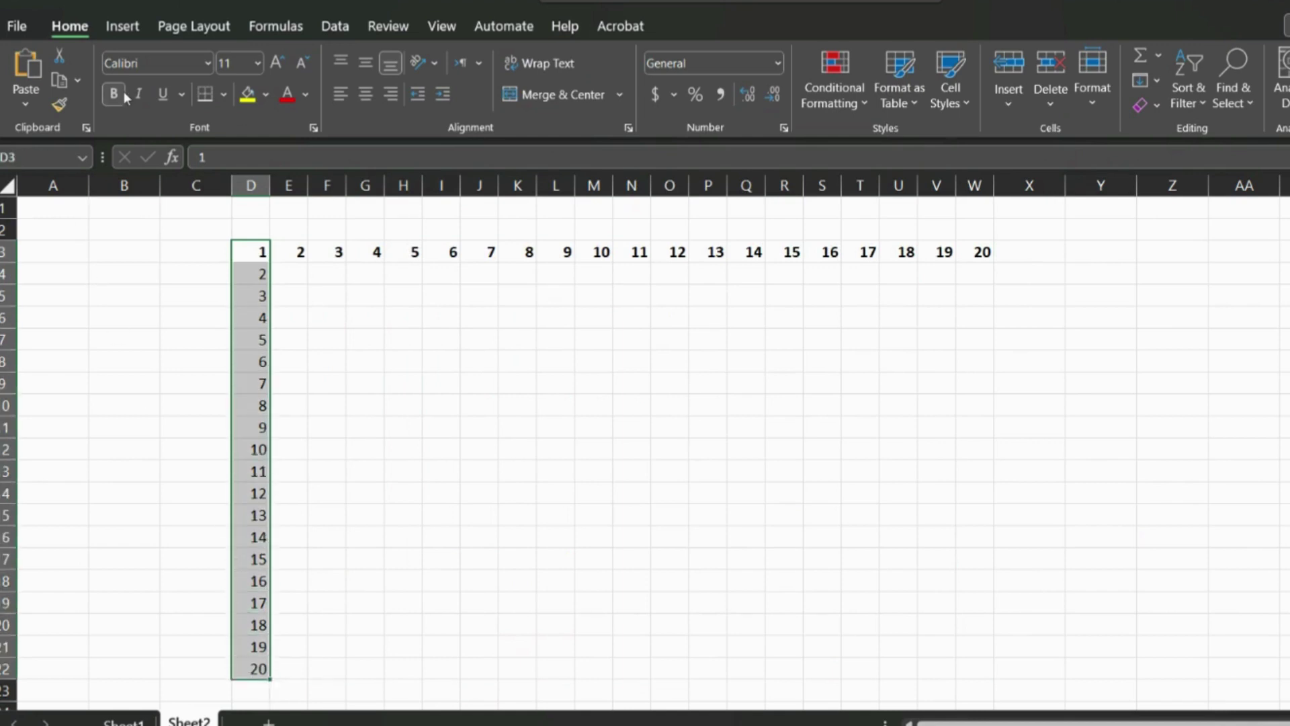
click(593, 383)
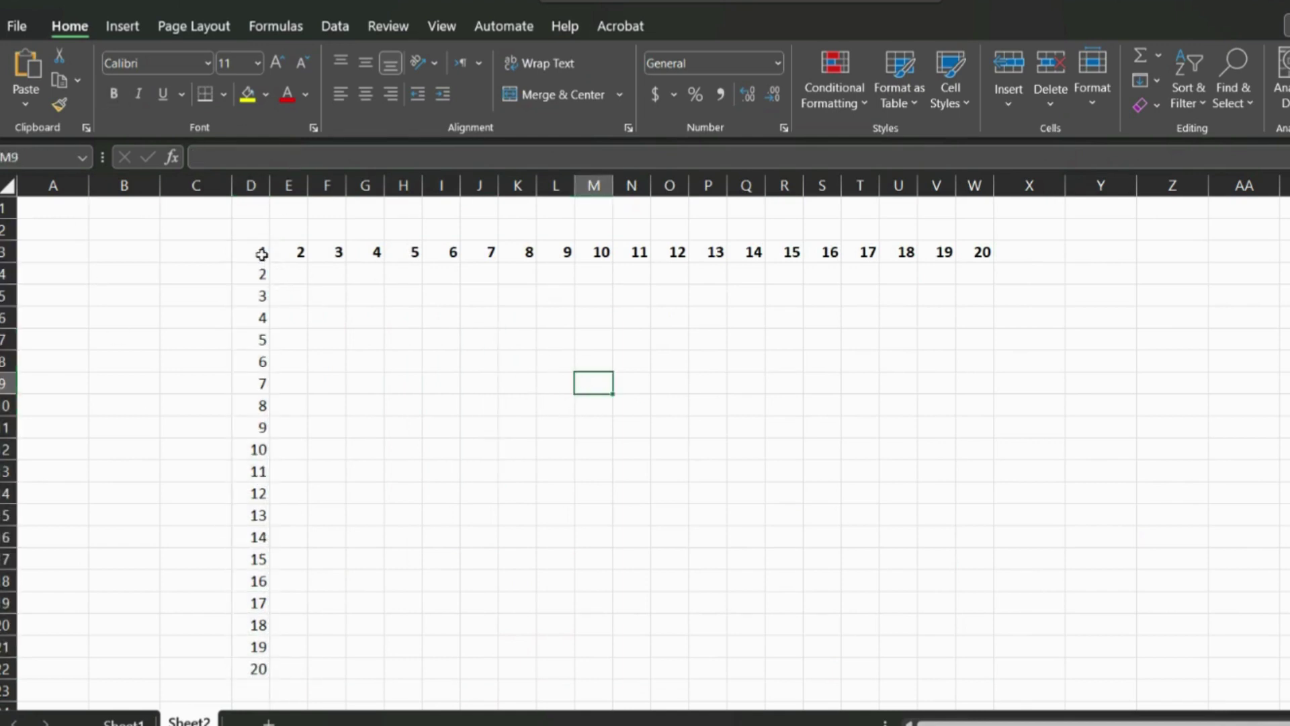
drag(262, 251, 250, 668)
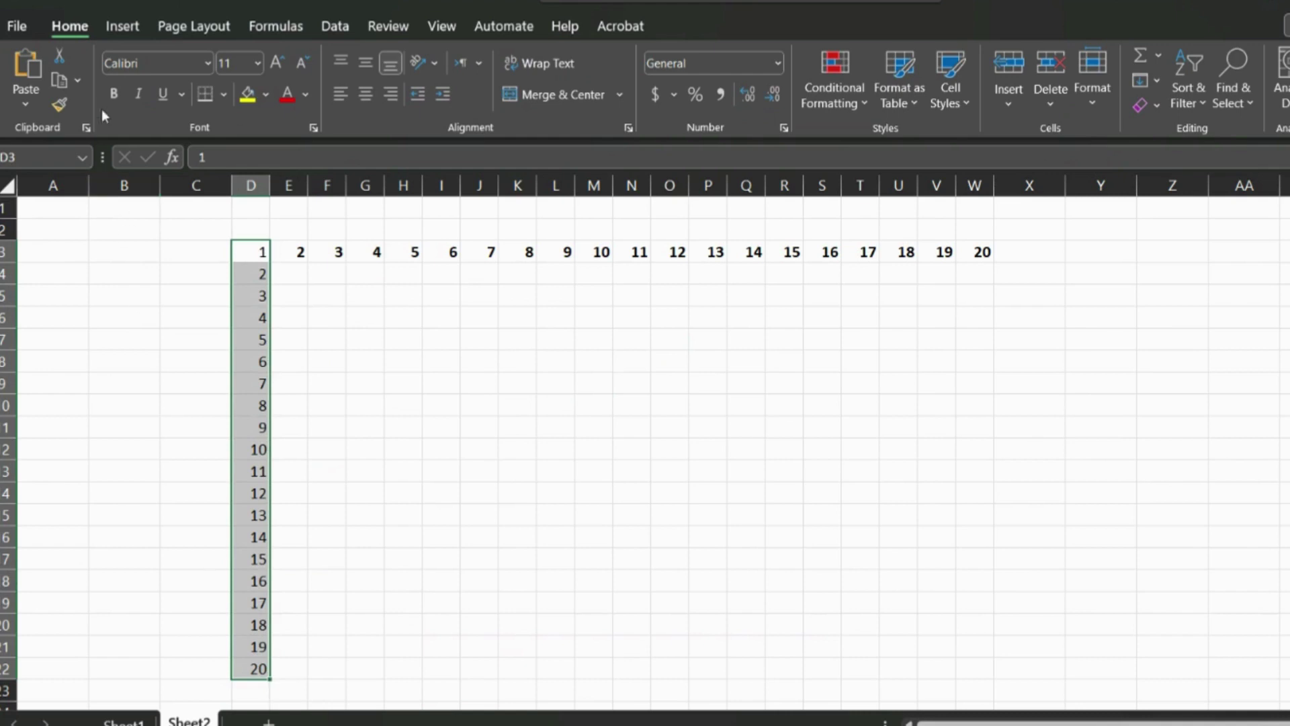
click(114, 94)
click(502, 378)
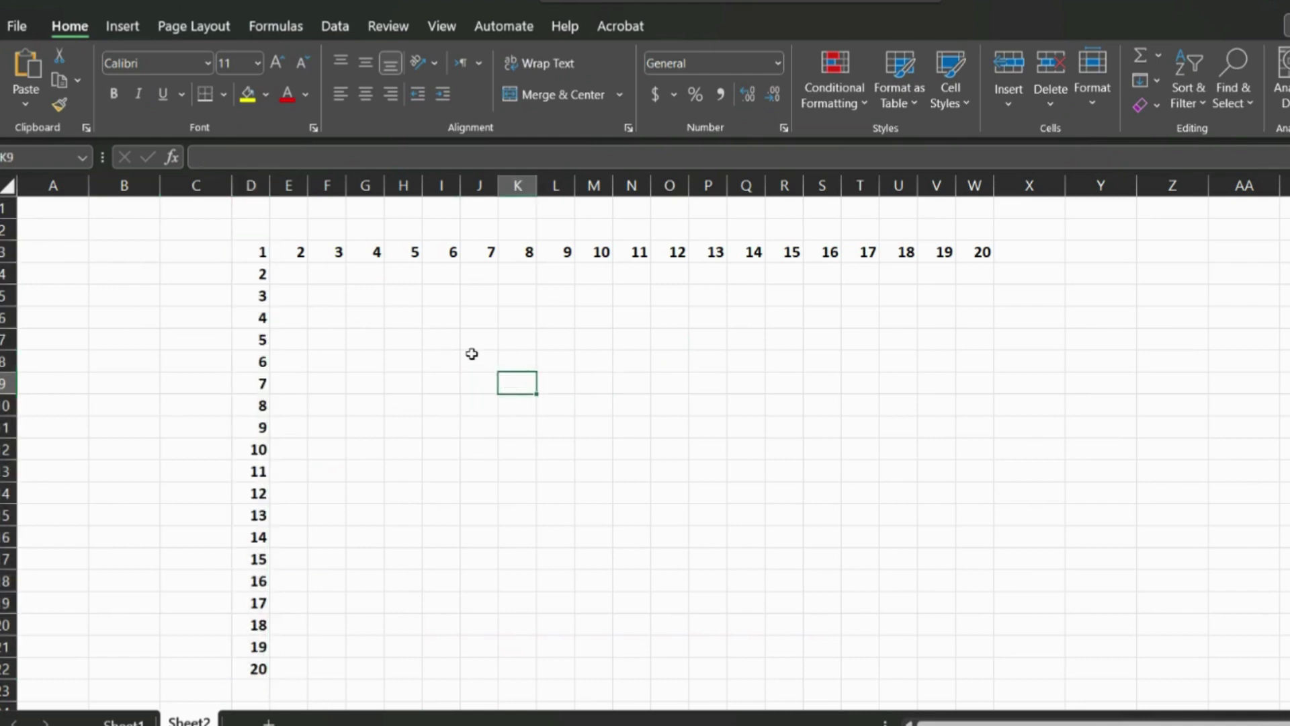
scroll(765, 357, up, 1)
scroll(759, 352, down, 1)
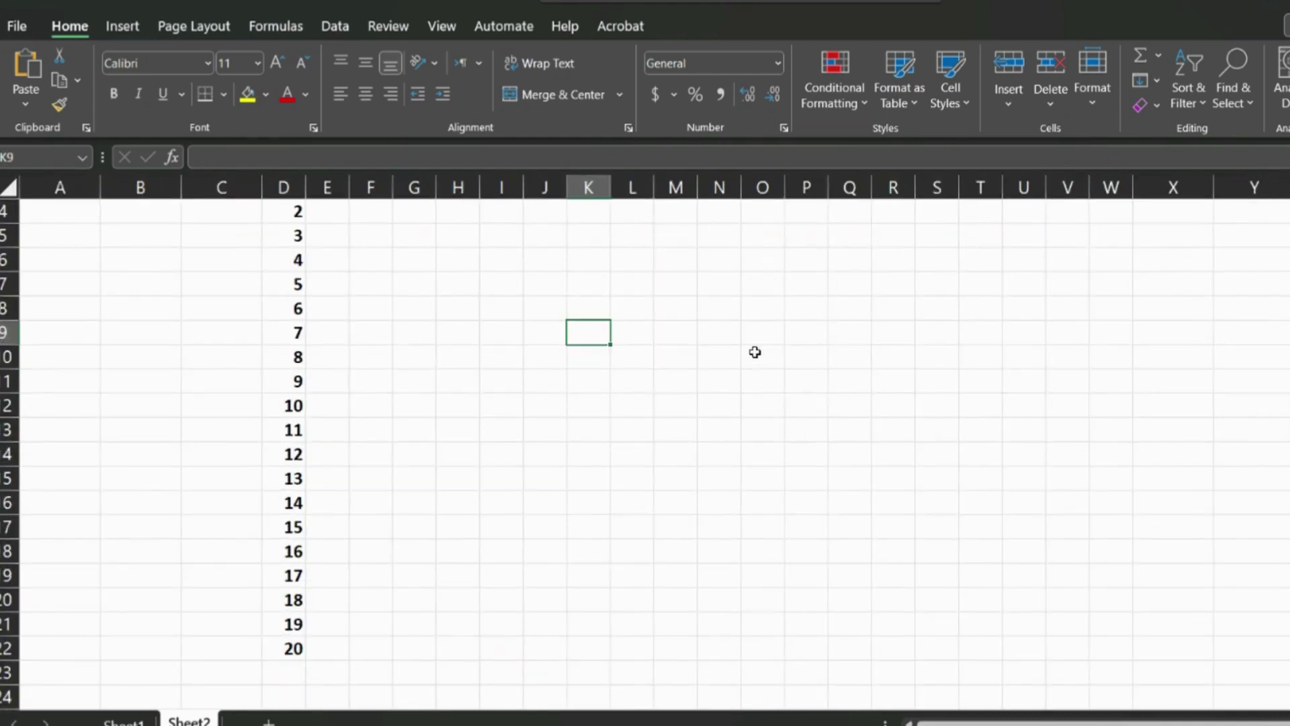
scroll(602, 300, up, 1)
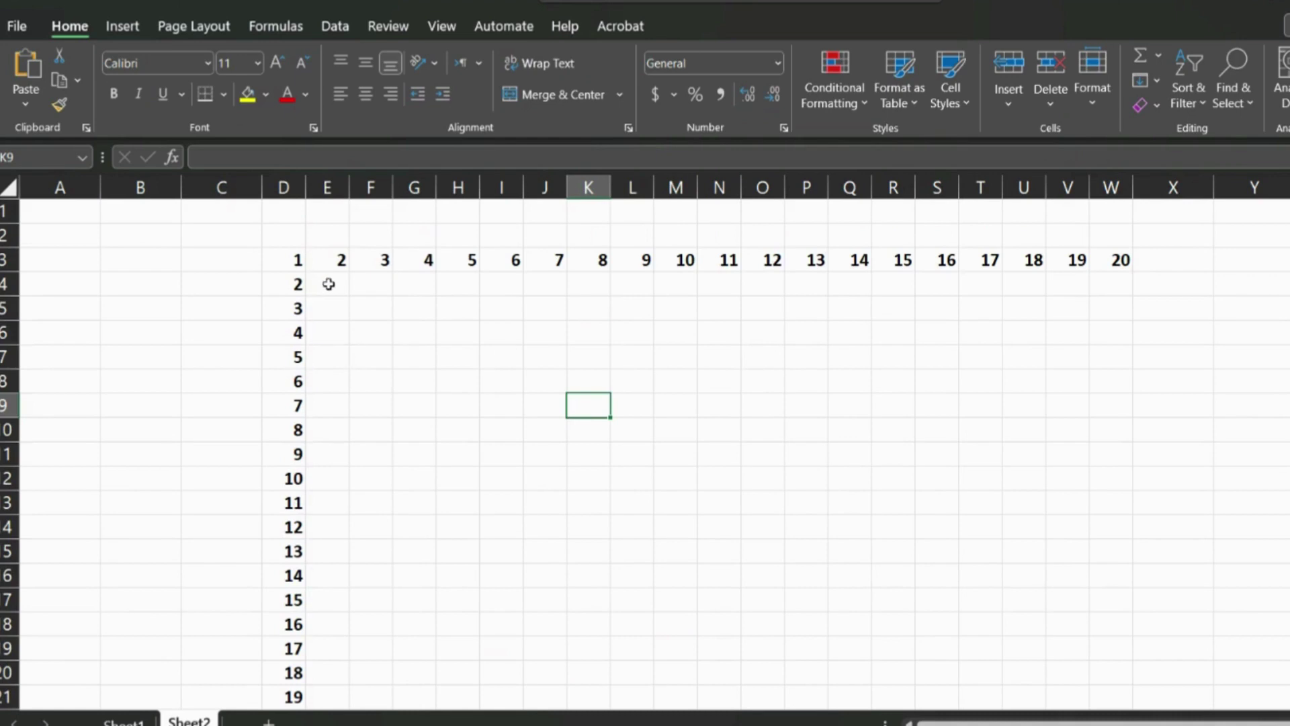
click(329, 284)
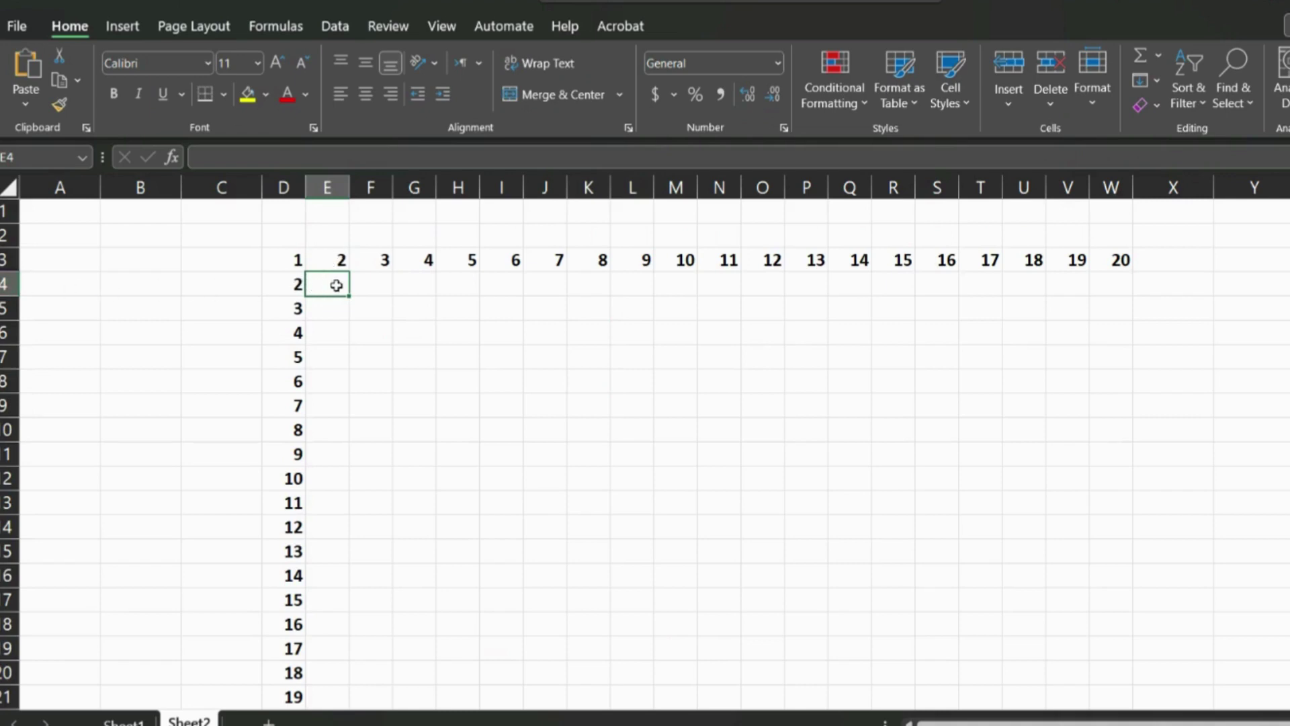
text(=)
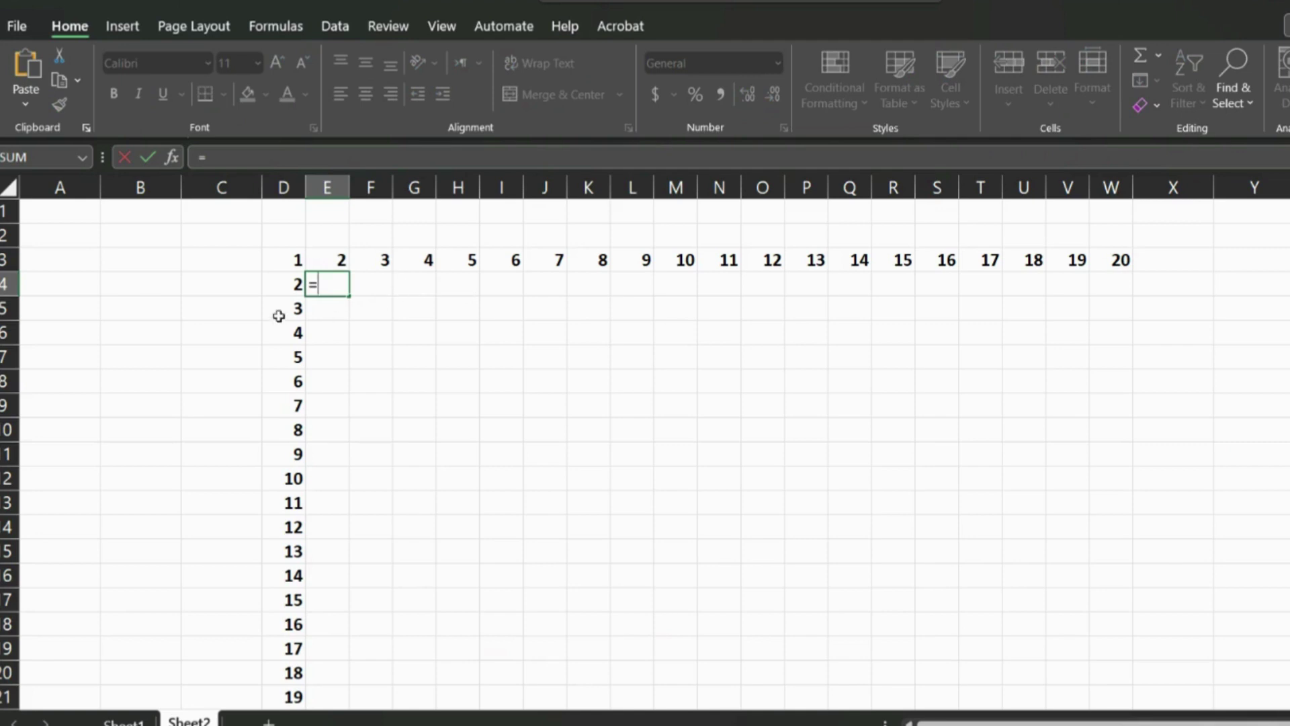
click(295, 286)
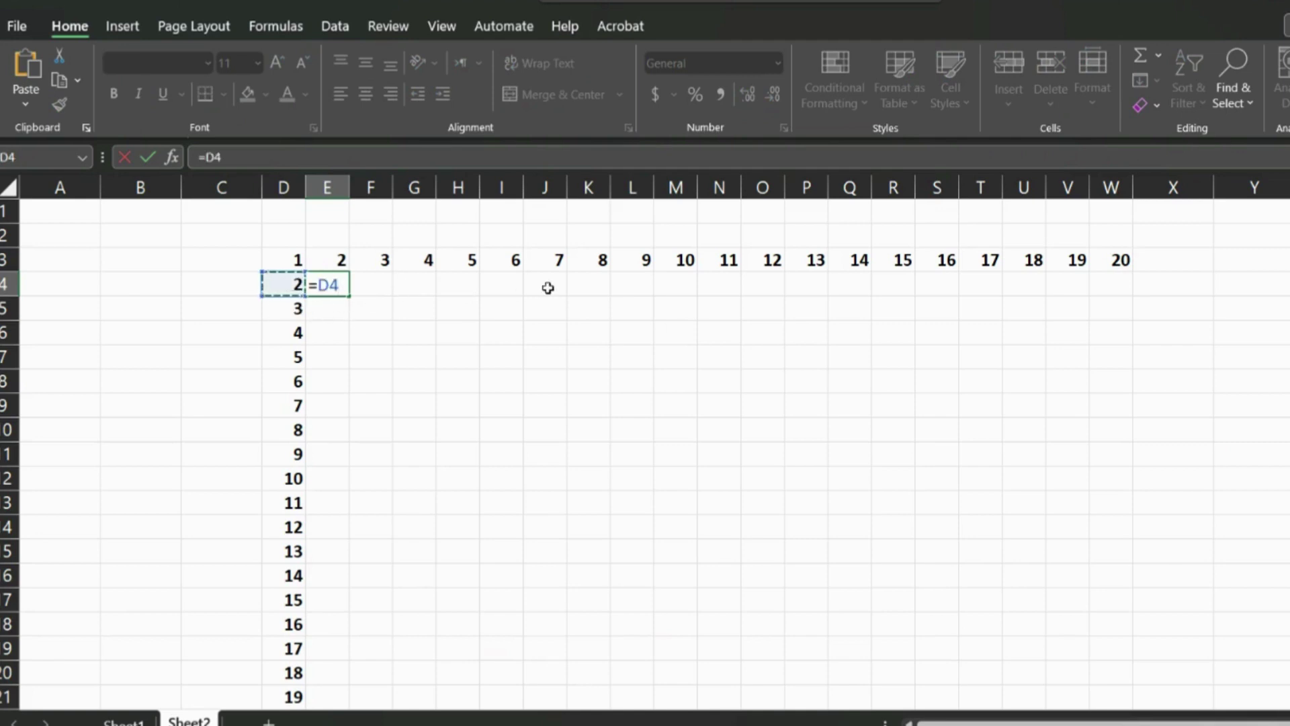
text(&)
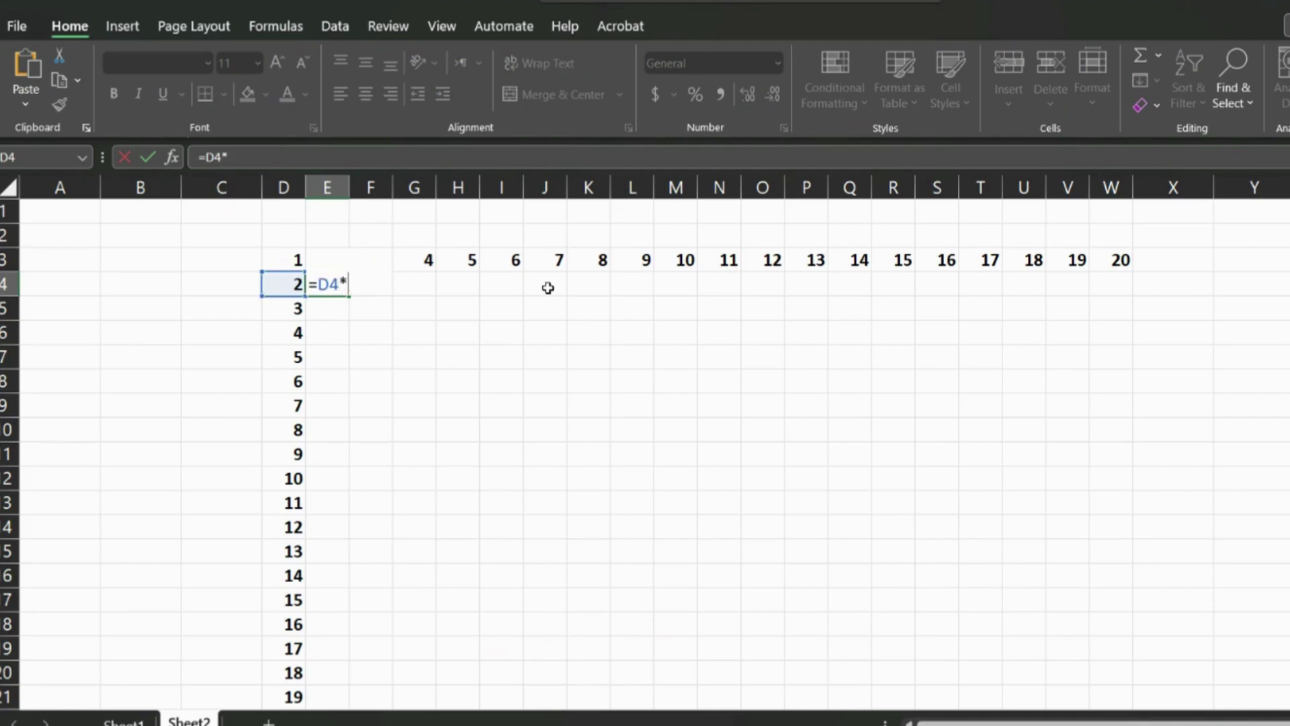
key(Return)
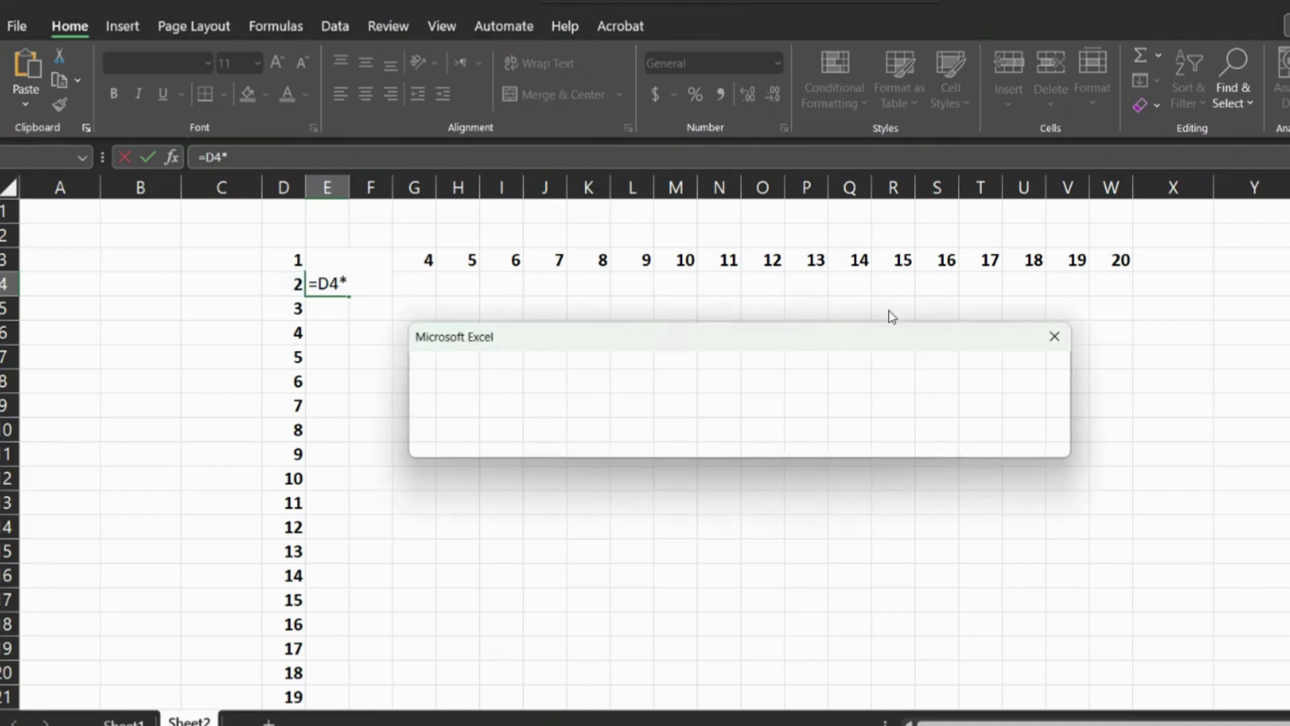
click(1054, 335)
key(BackSpace)
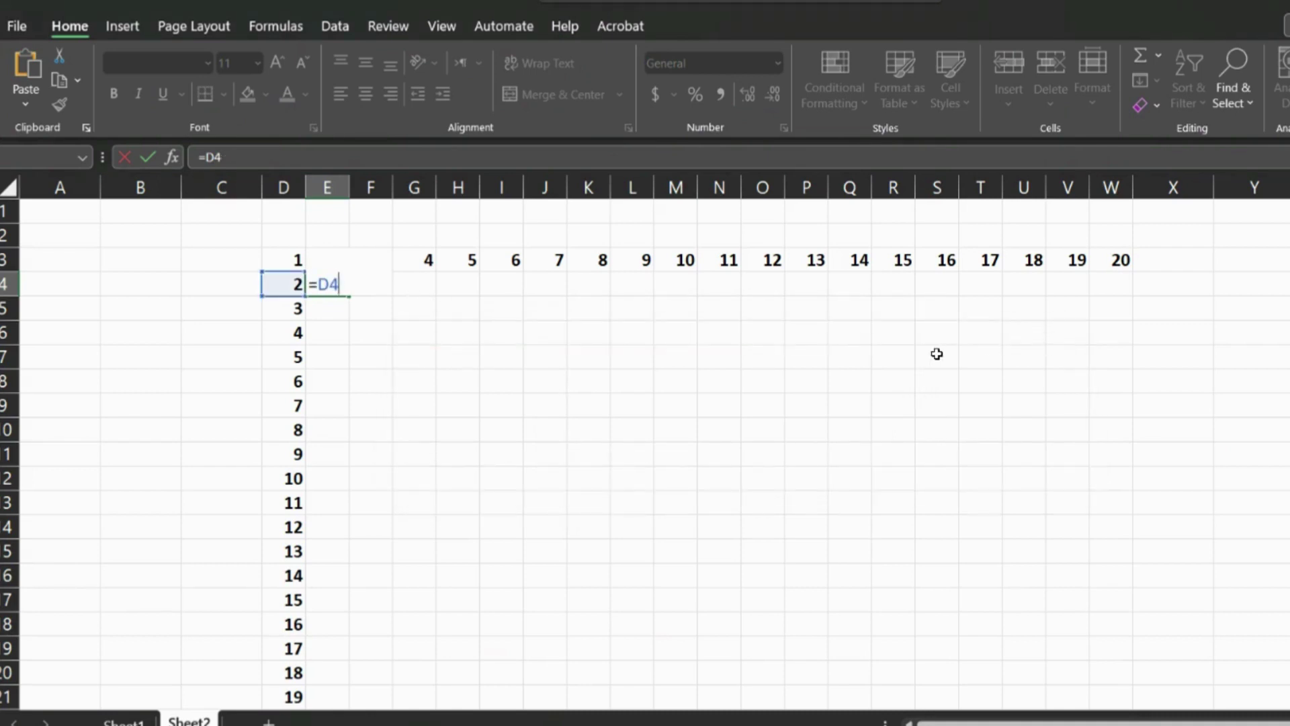
key(Escape)
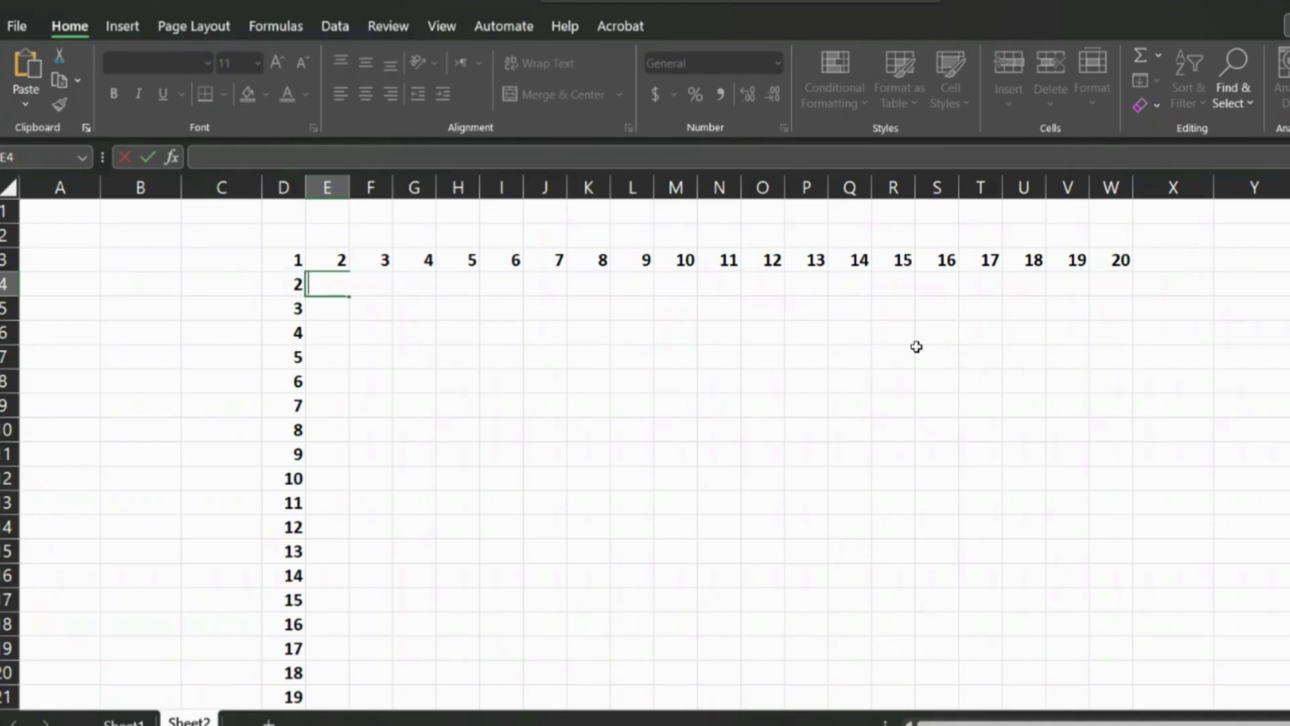
click(598, 425)
Step: Enter the formula =E3*D4 in E4 to multiply the column header by the row header
click(327, 289)
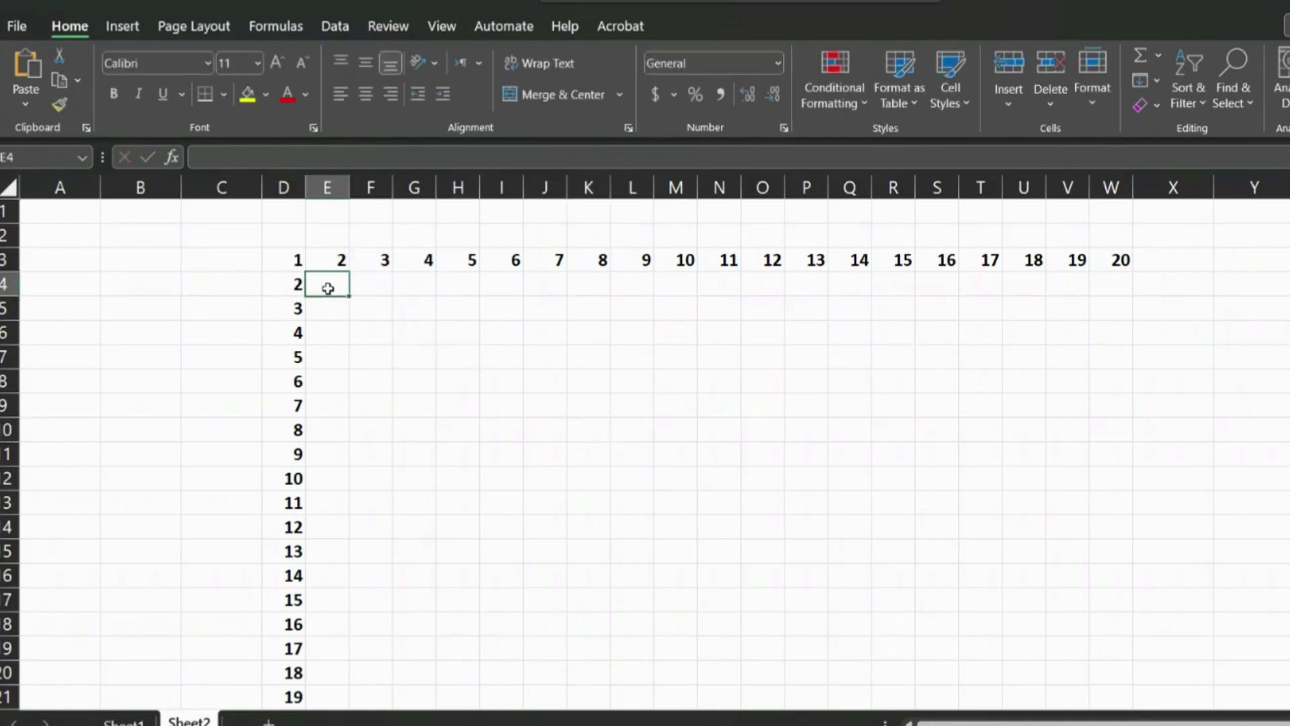
text(=)
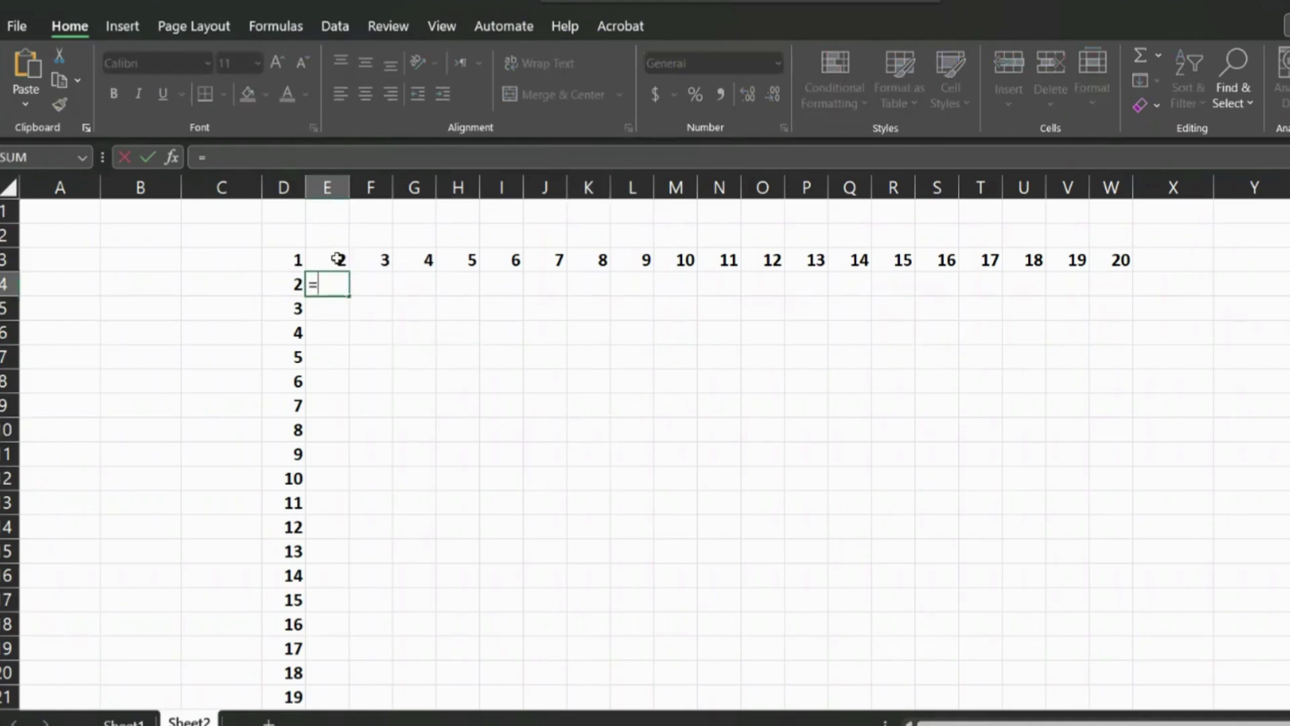
click(340, 260)
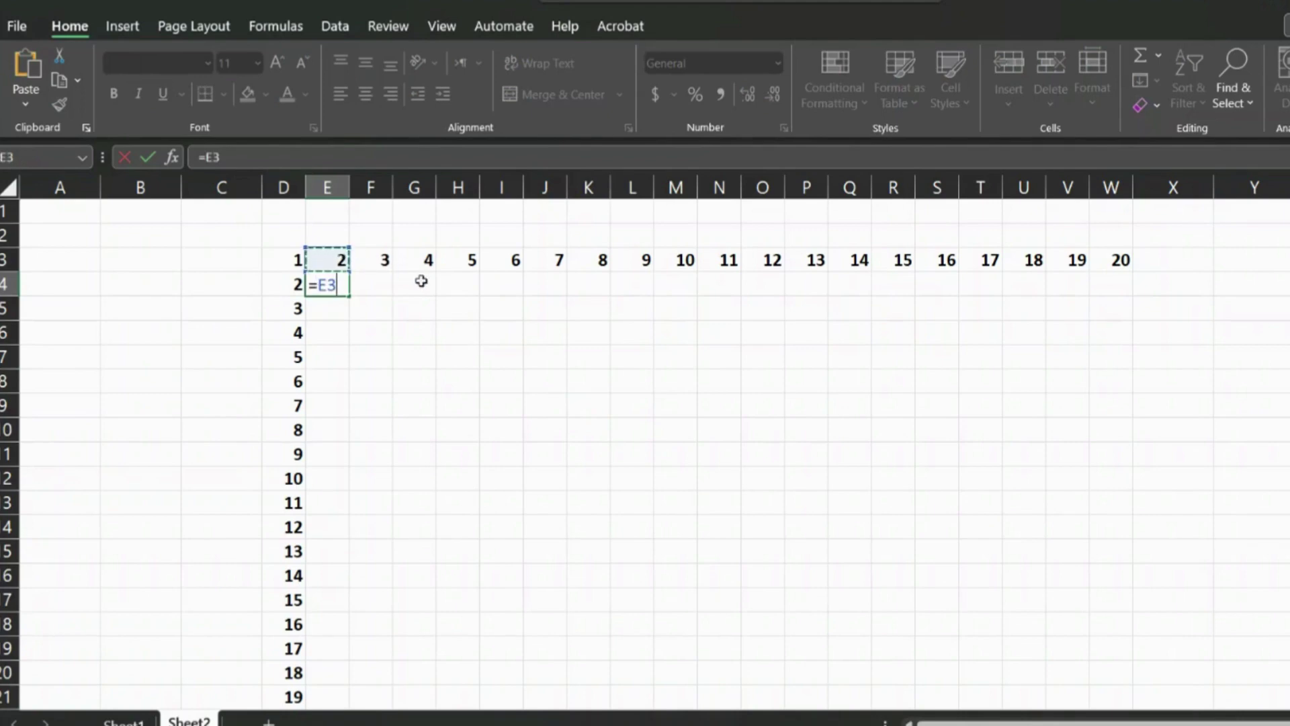
text(*)
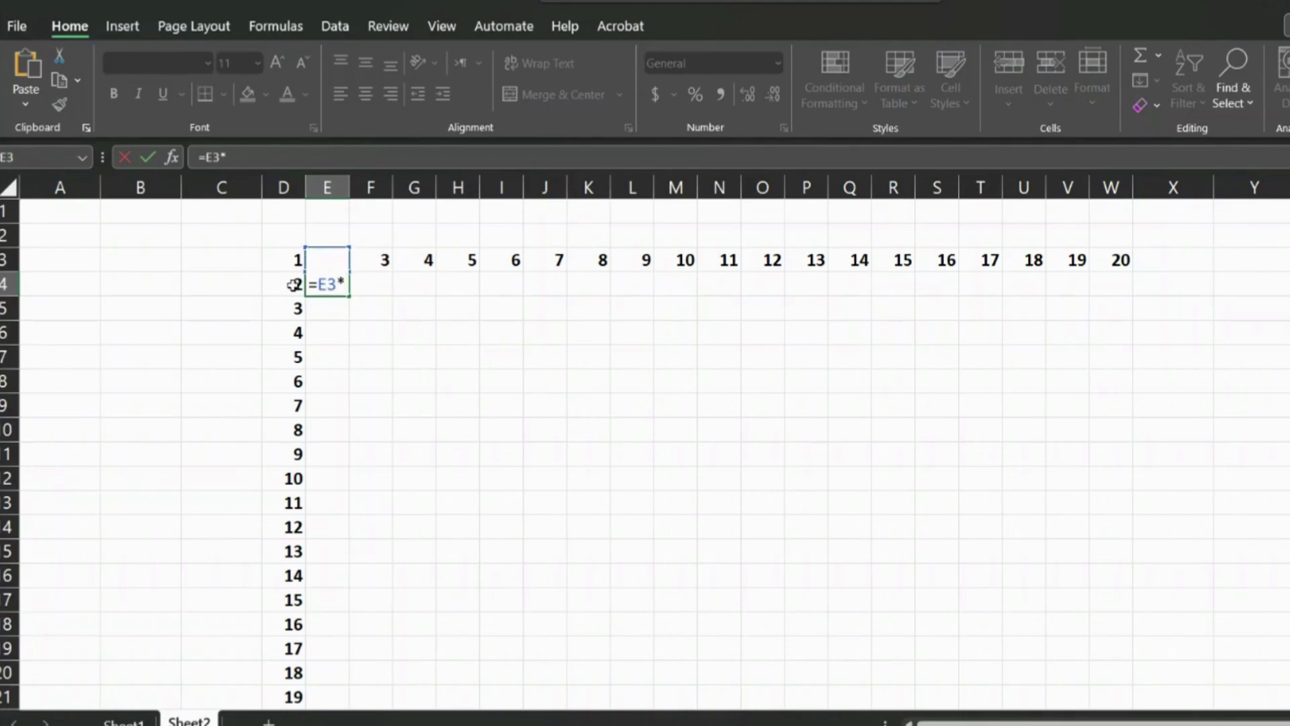
click(294, 284)
key(Return)
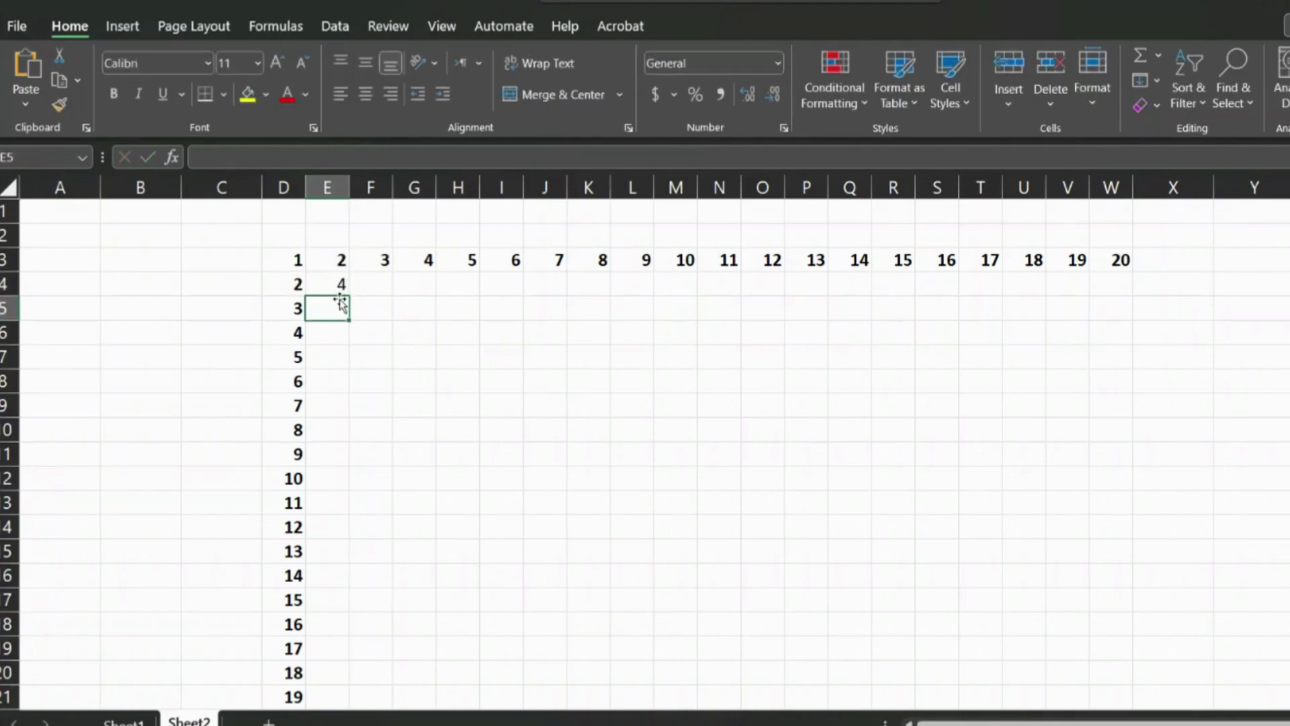
Step: Check the two header cells used by the E4 formula and fill the formula down column E to E22
click(341, 285)
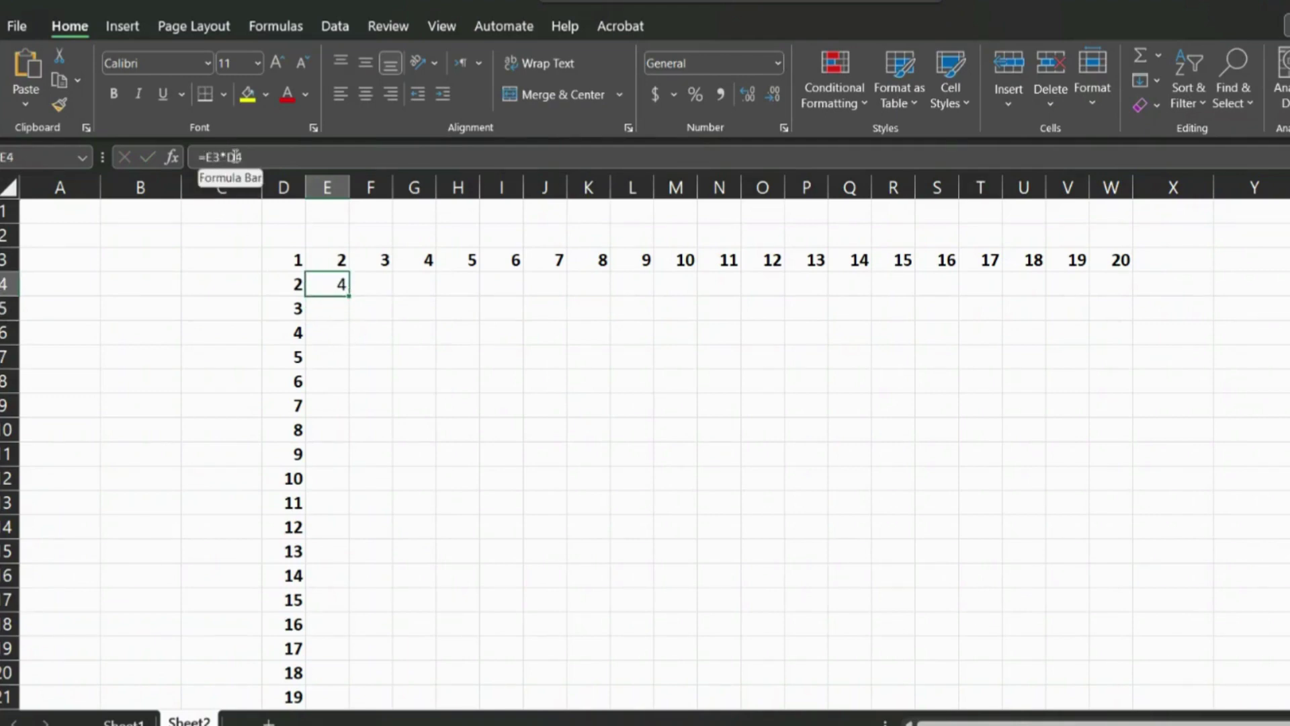
click(334, 260)
click(300, 283)
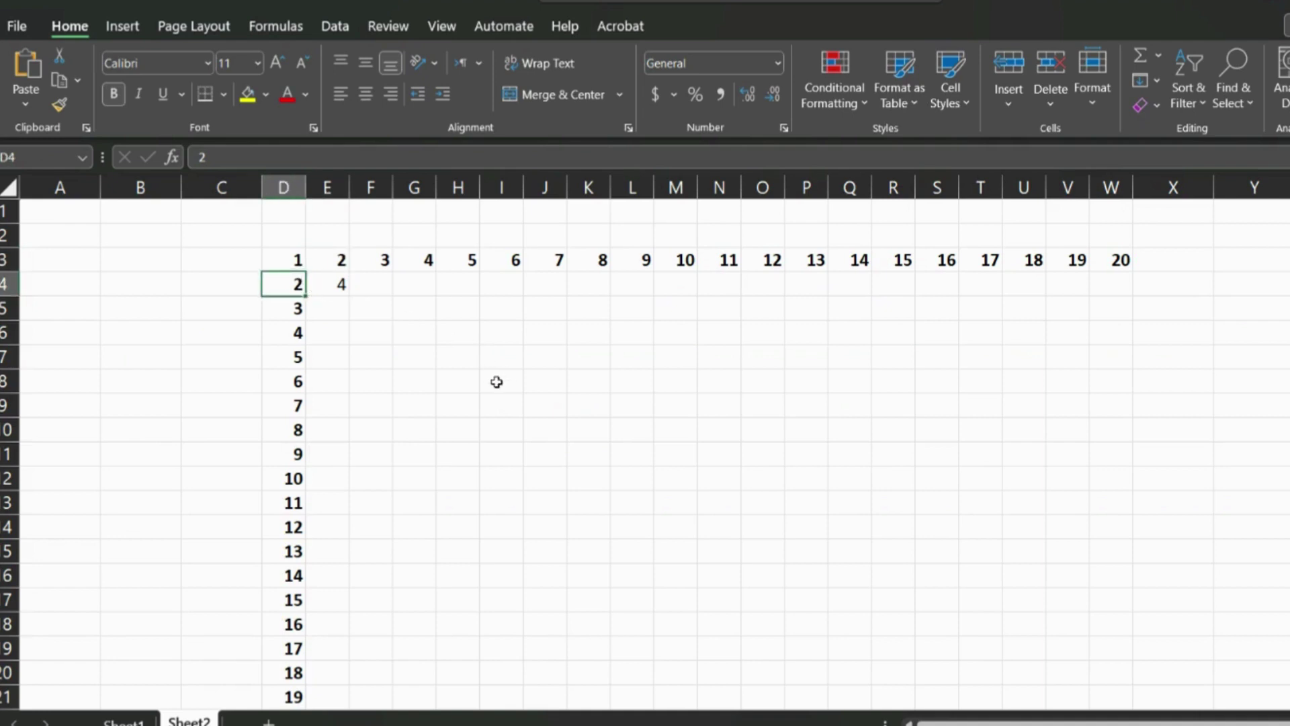
click(336, 286)
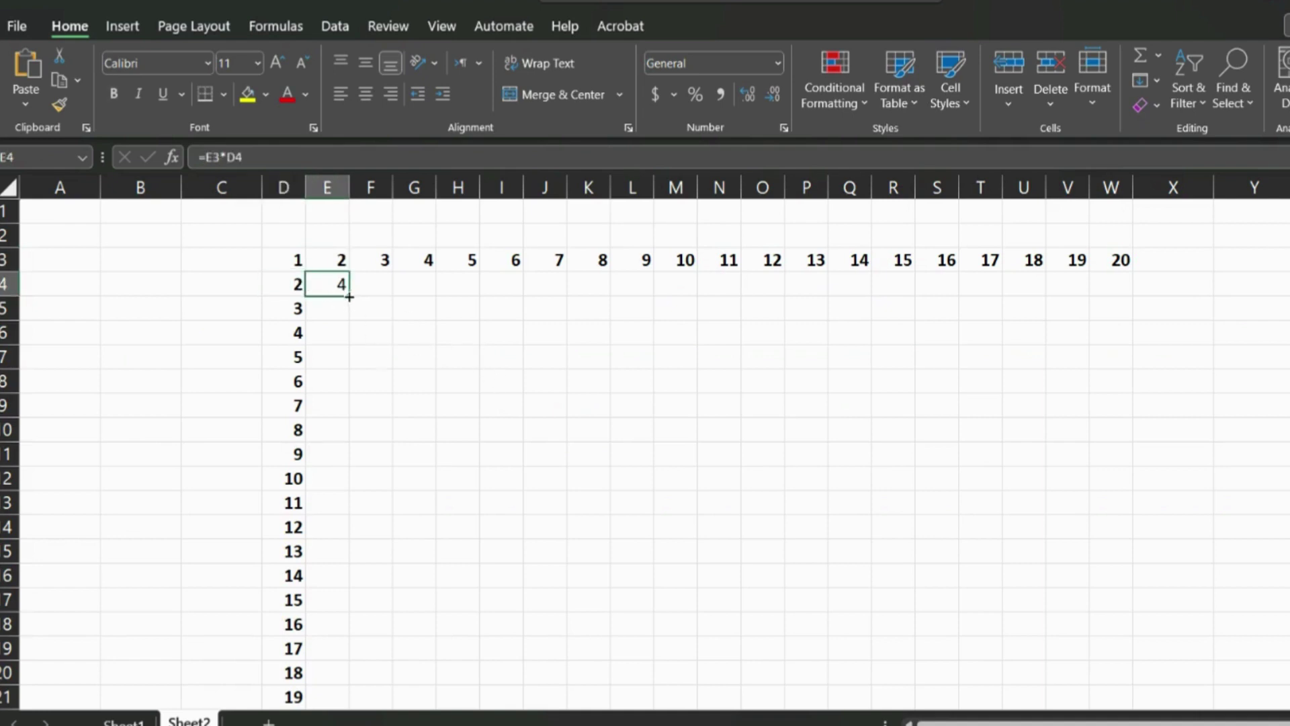
drag(348, 296, 348, 682)
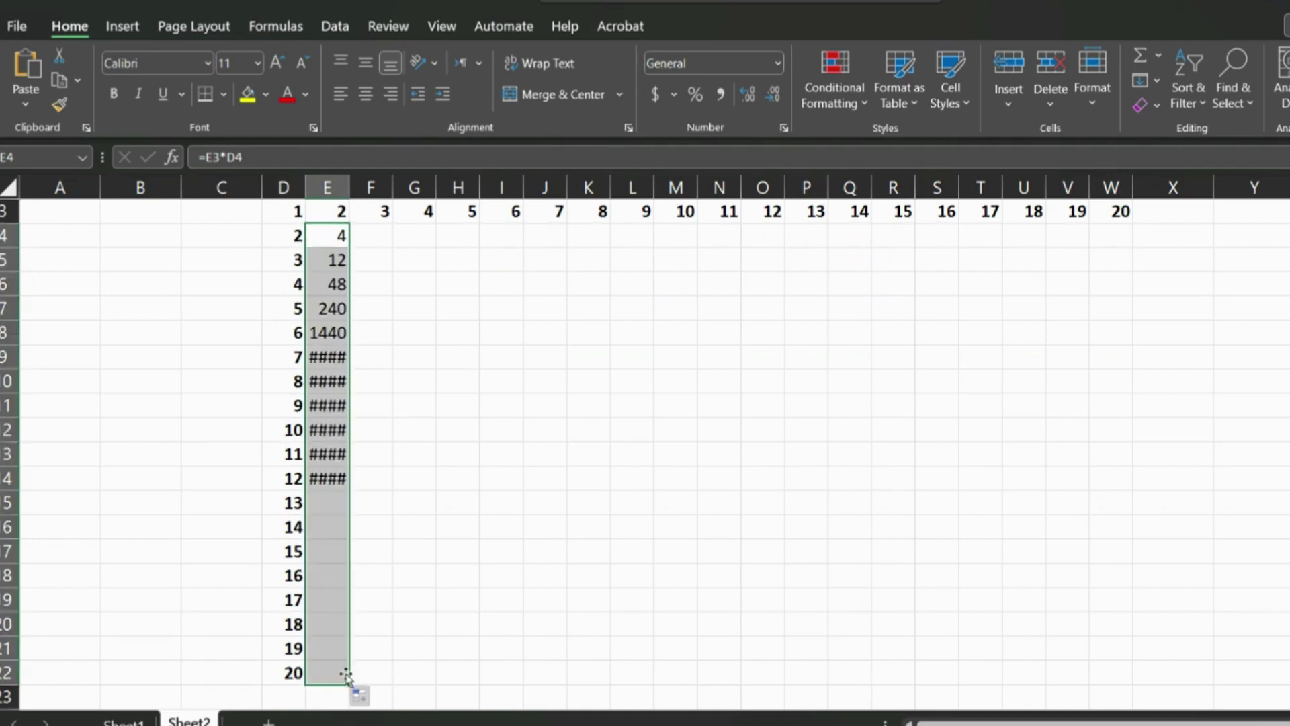
scroll(313, 374, up, 1)
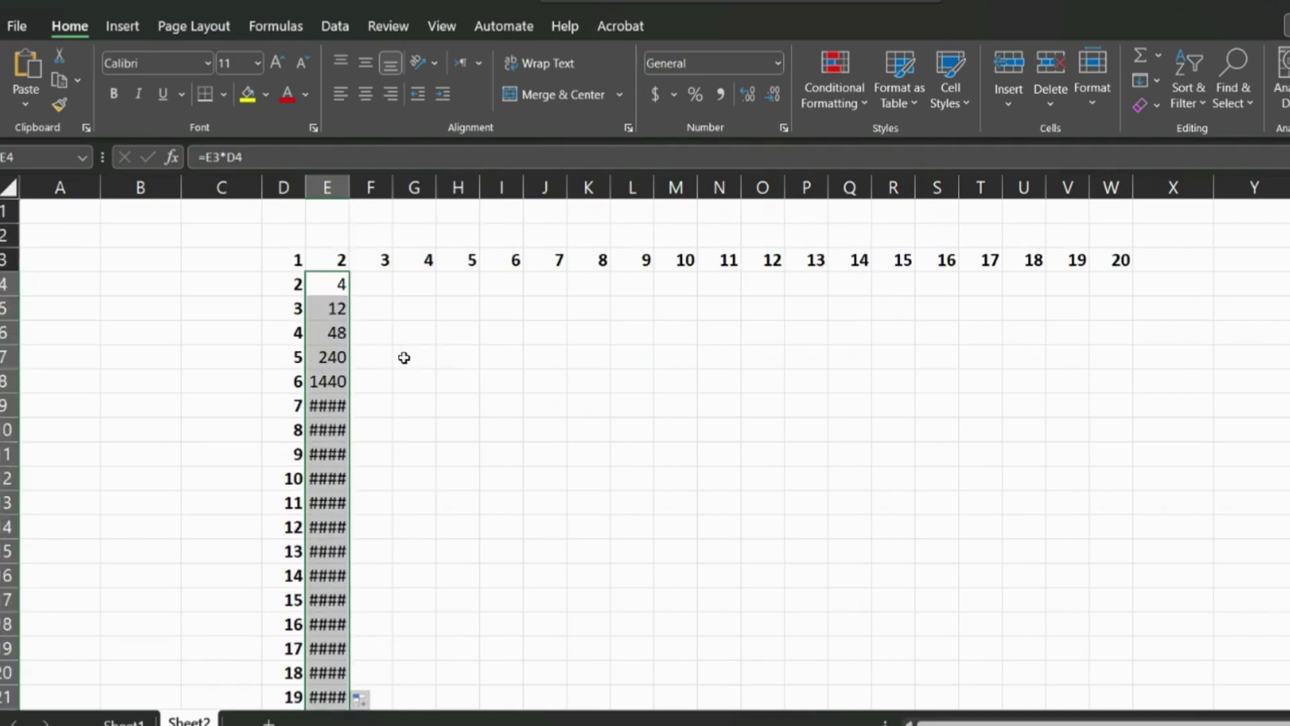
click(501, 356)
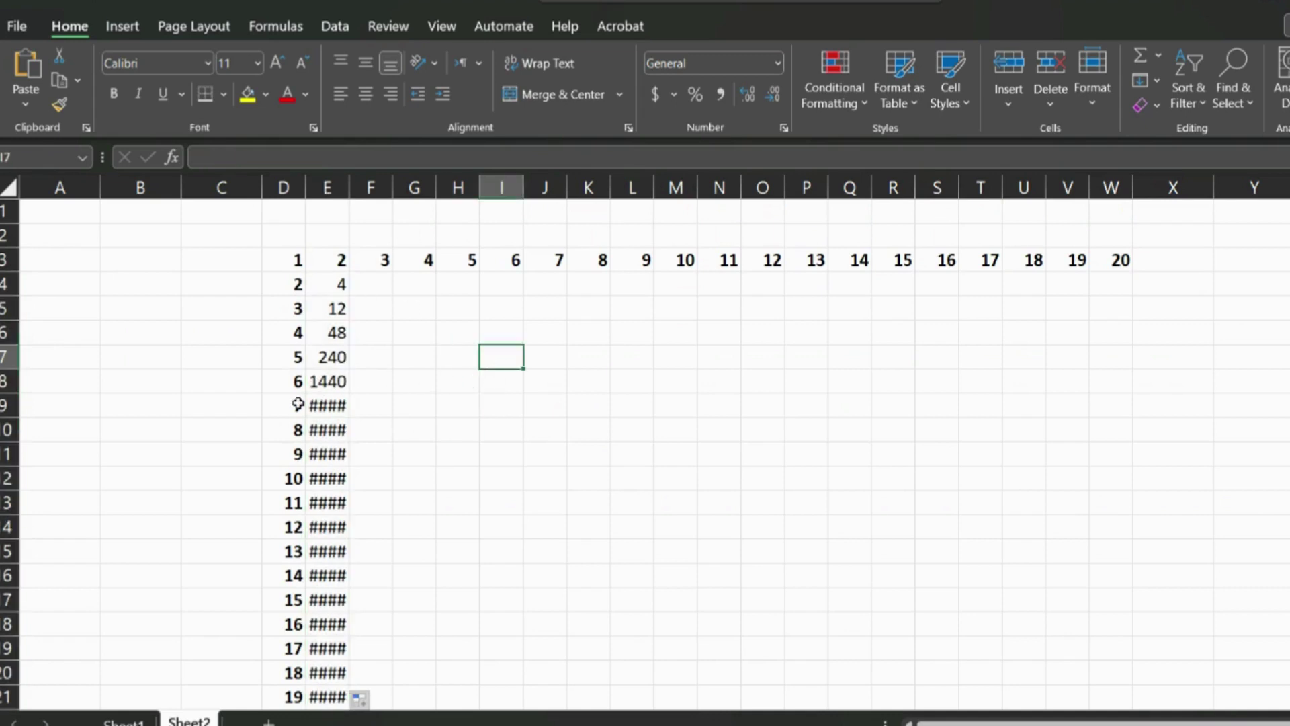
Step: Examine the filled formulas in E4, E5 and E6 and trace the cells in columns D and E that they multiply
click(338, 284)
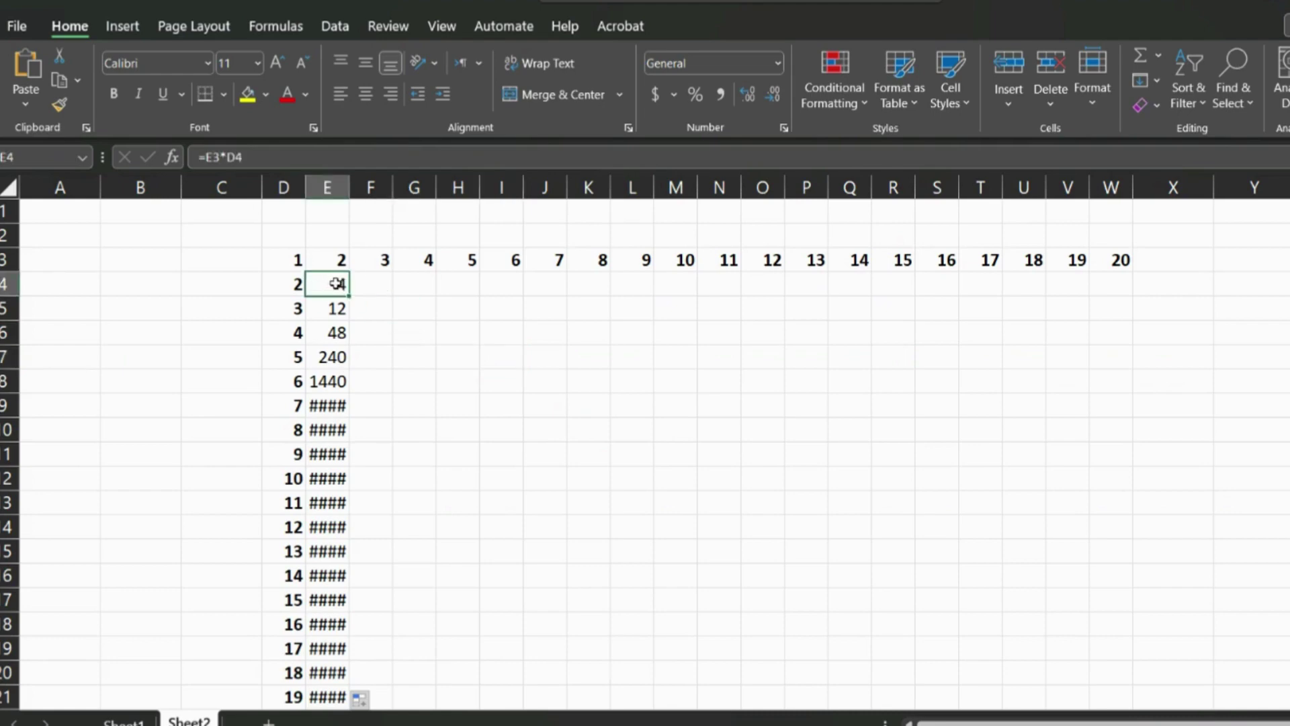
click(291, 283)
click(335, 257)
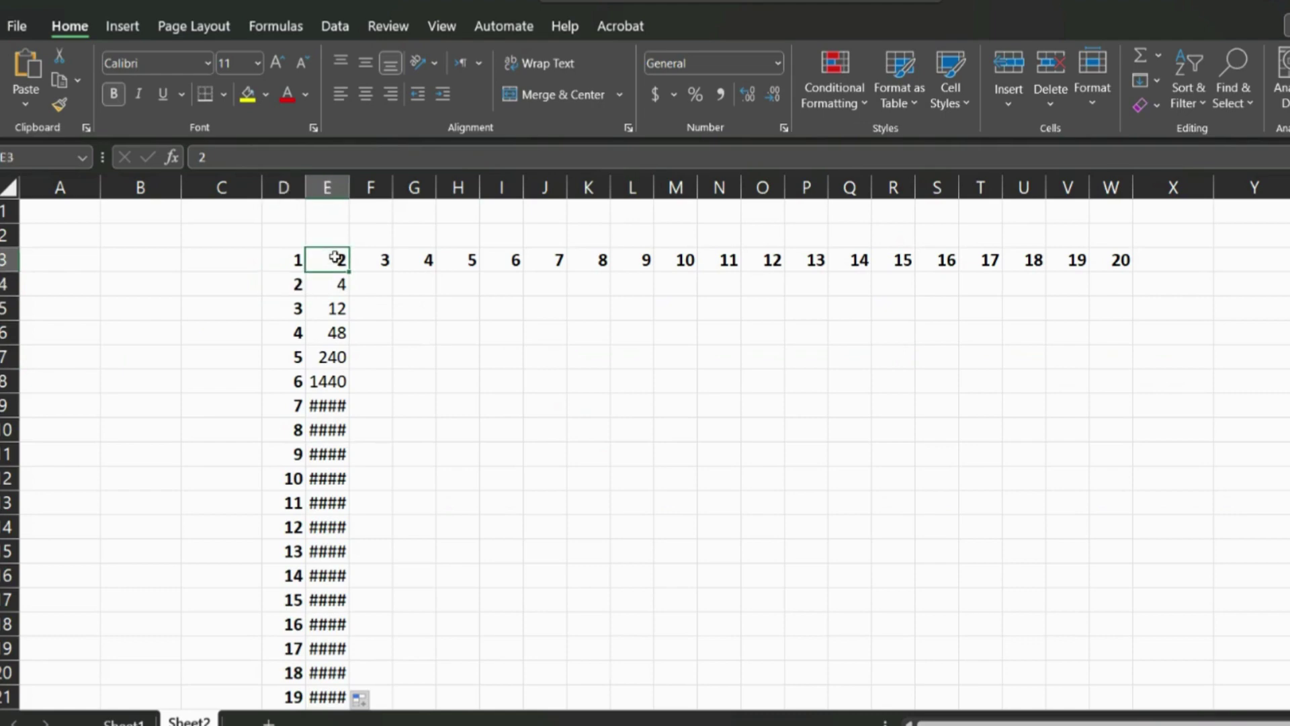
click(336, 309)
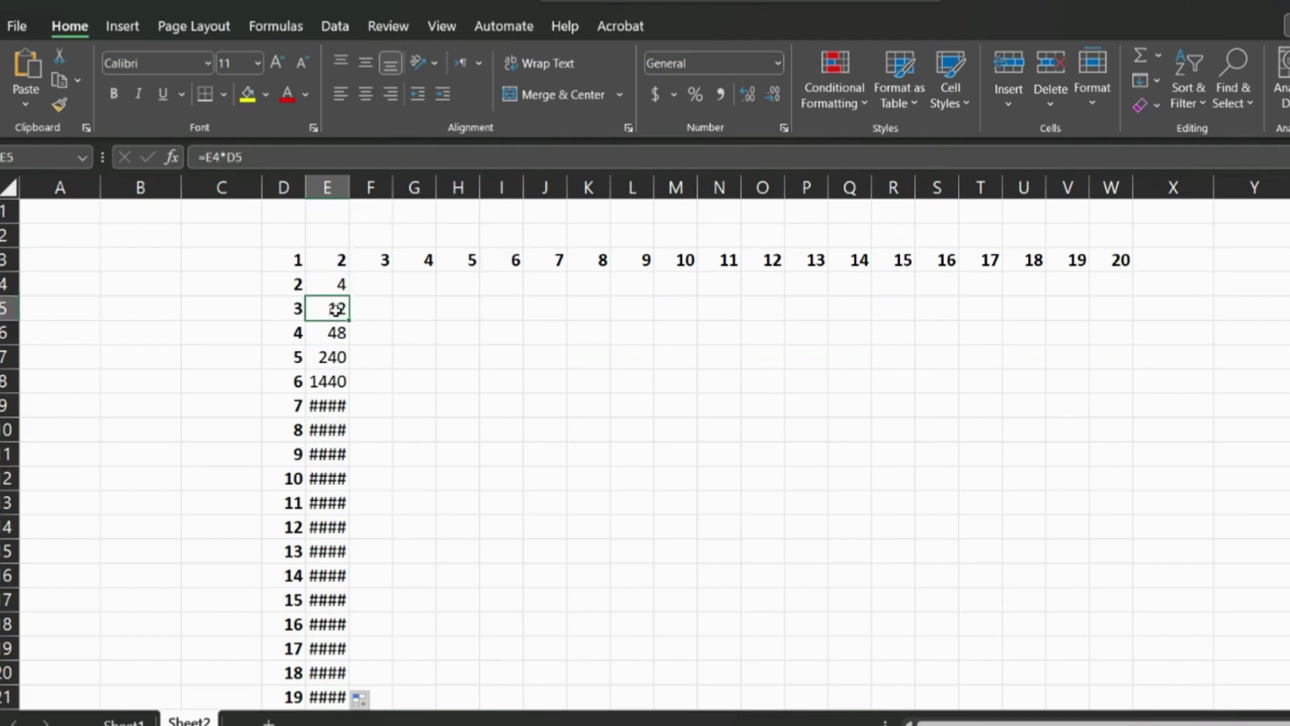
click(291, 309)
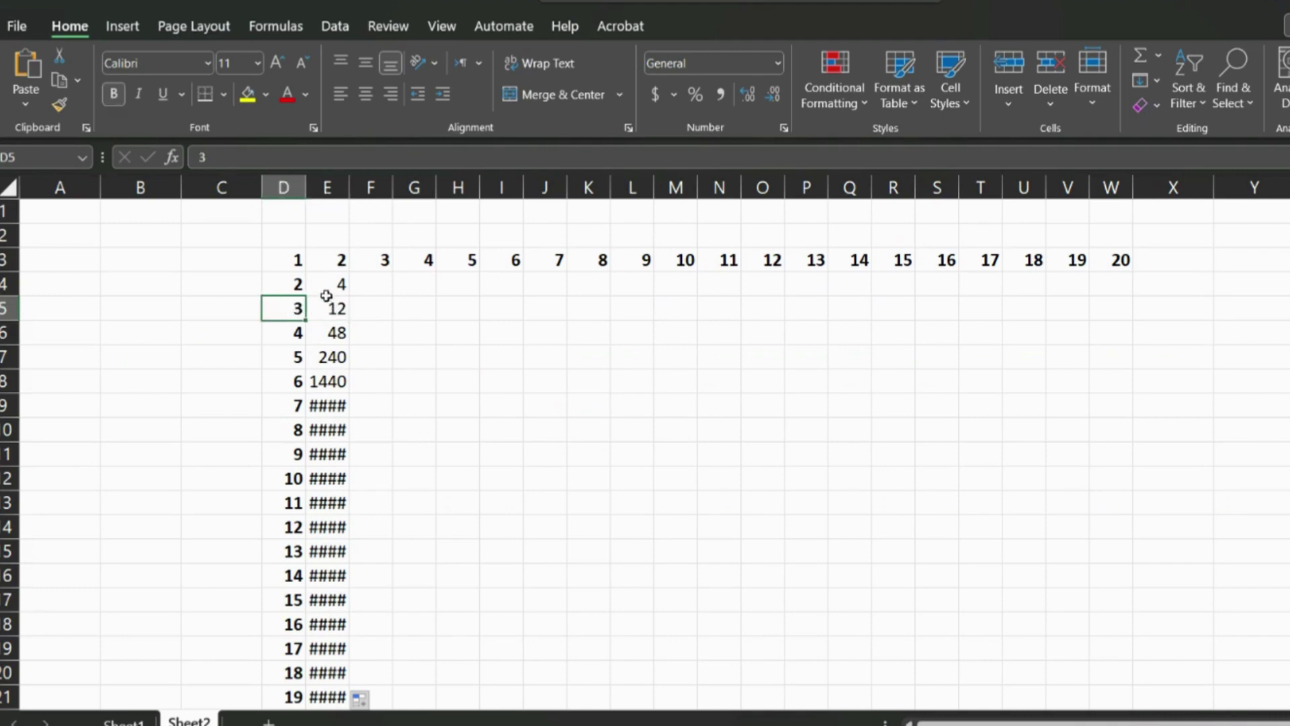
click(334, 286)
click(291, 310)
click(337, 285)
click(337, 332)
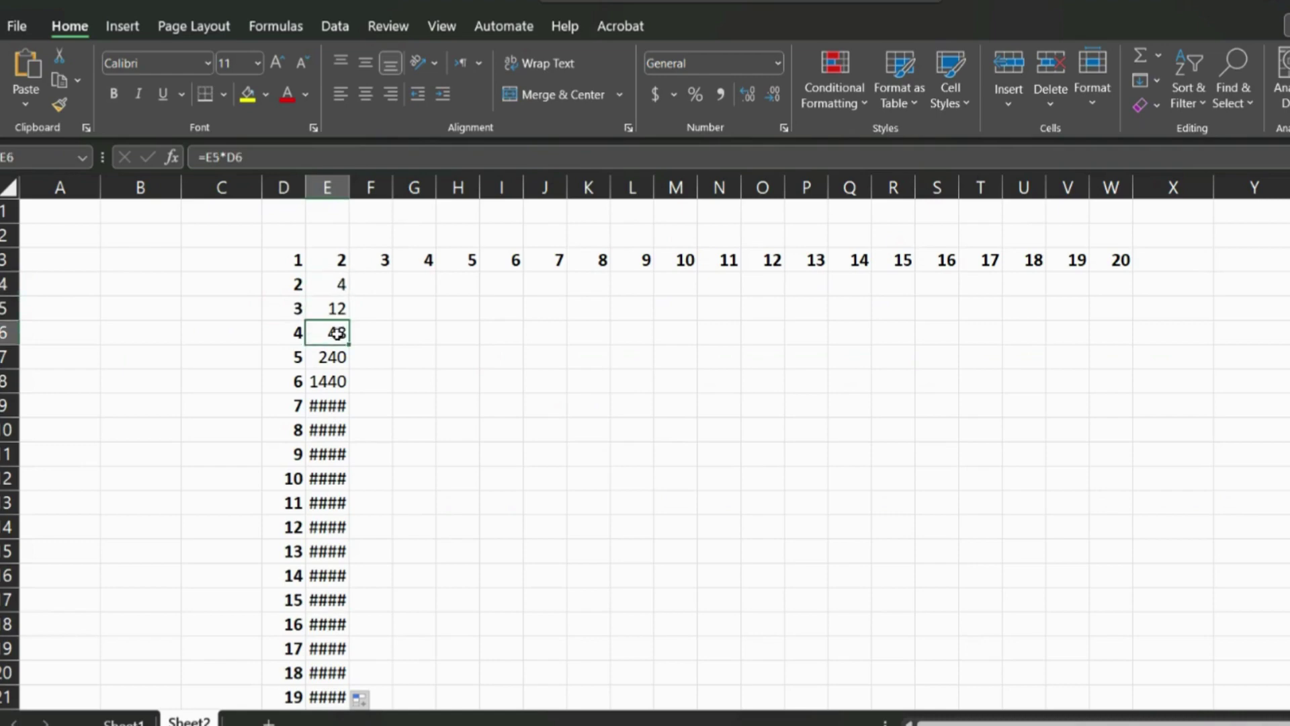
click(300, 334)
drag(303, 333, 337, 310)
click(337, 310)
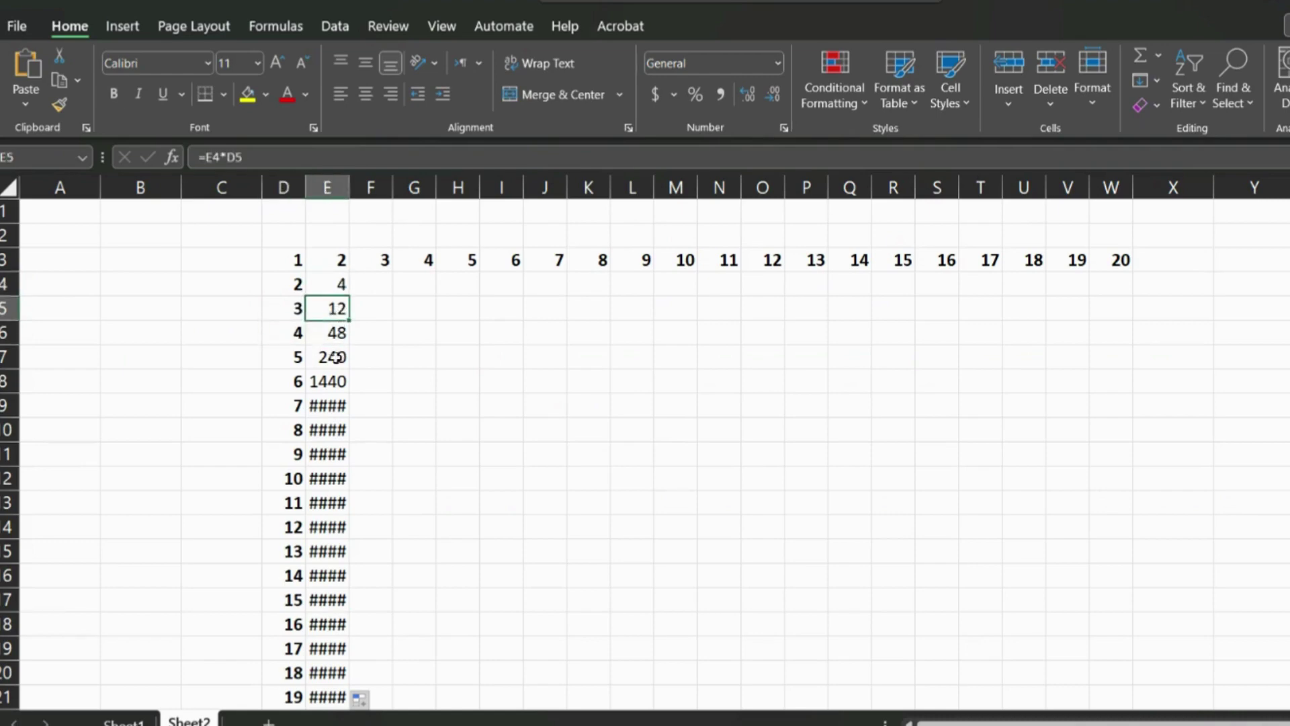
click(295, 357)
click(332, 332)
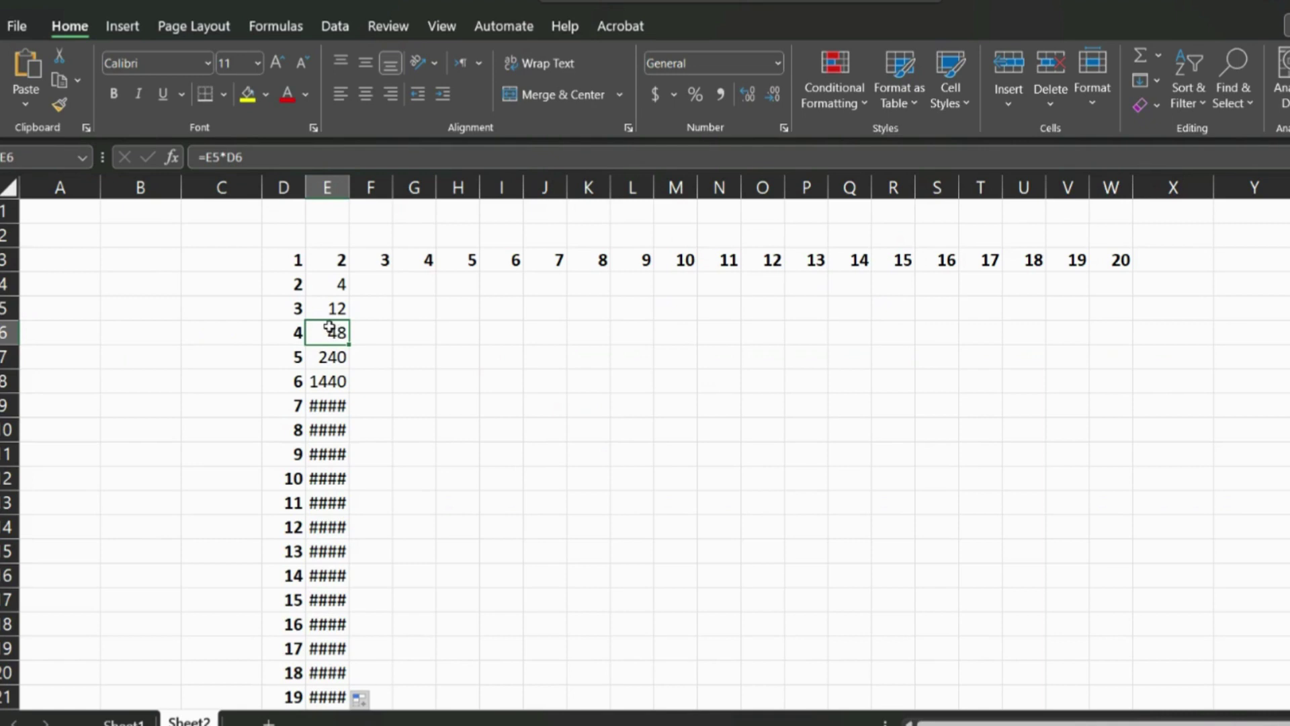
Step: Compare the E4 formula with the intended pairing of header E3 in row 3 with the numbers down column D
click(329, 283)
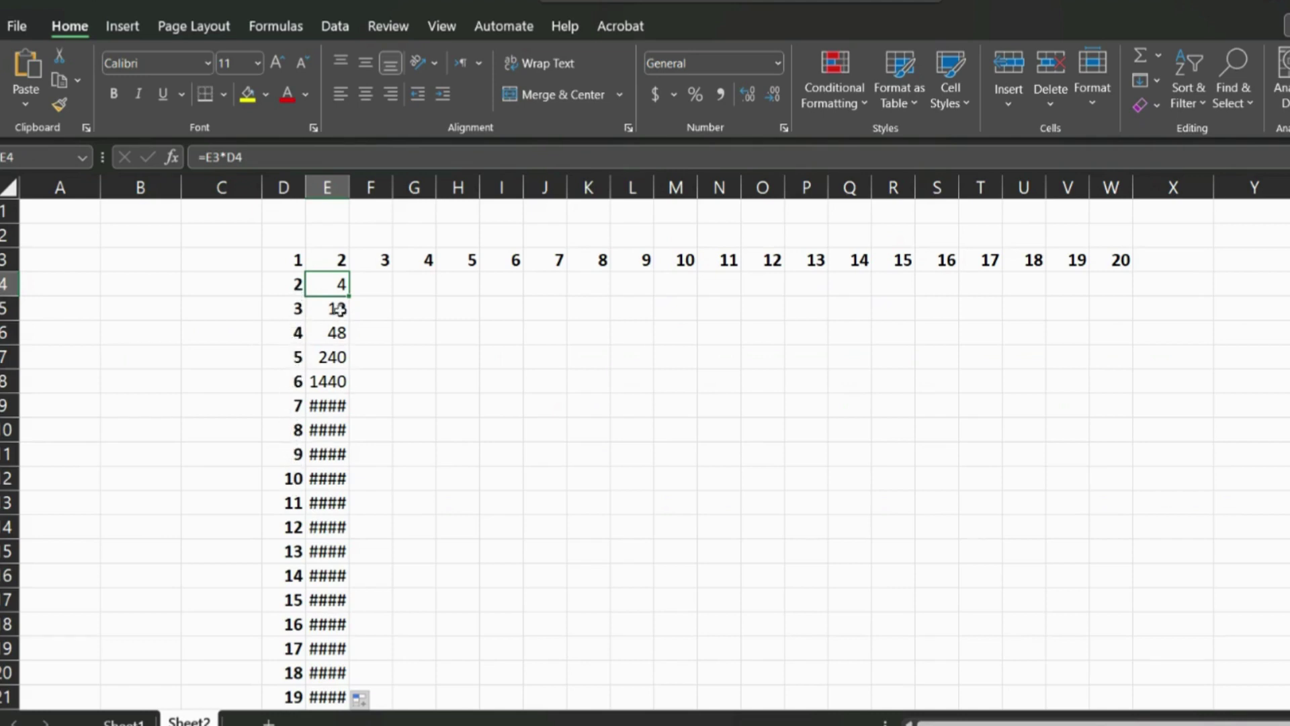
click(339, 261)
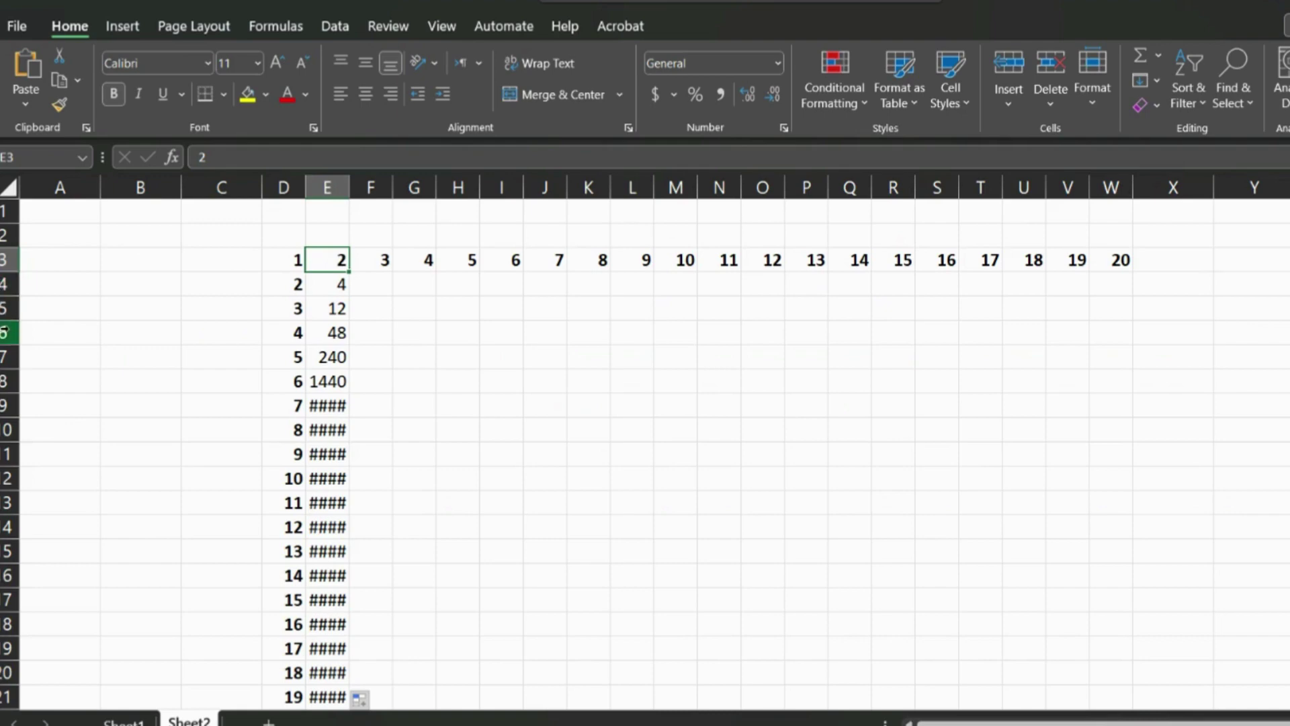
click(3, 260)
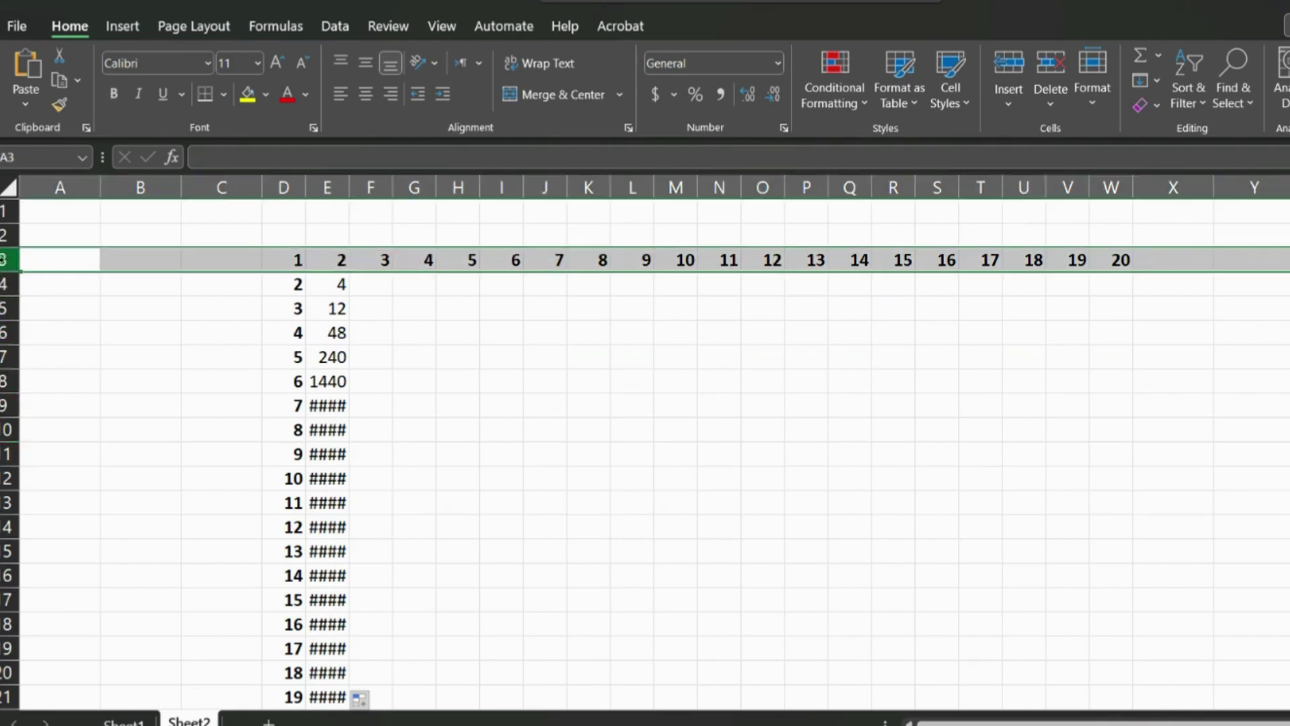
click(331, 256)
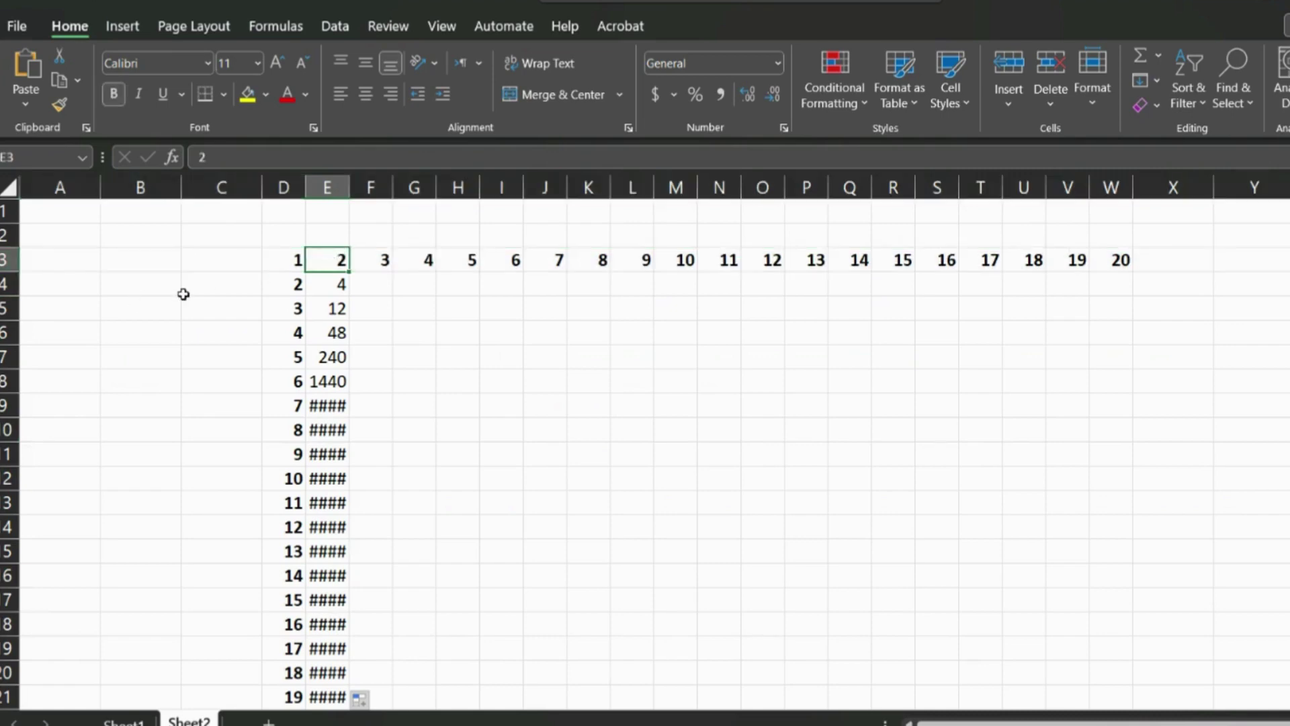
click(295, 309)
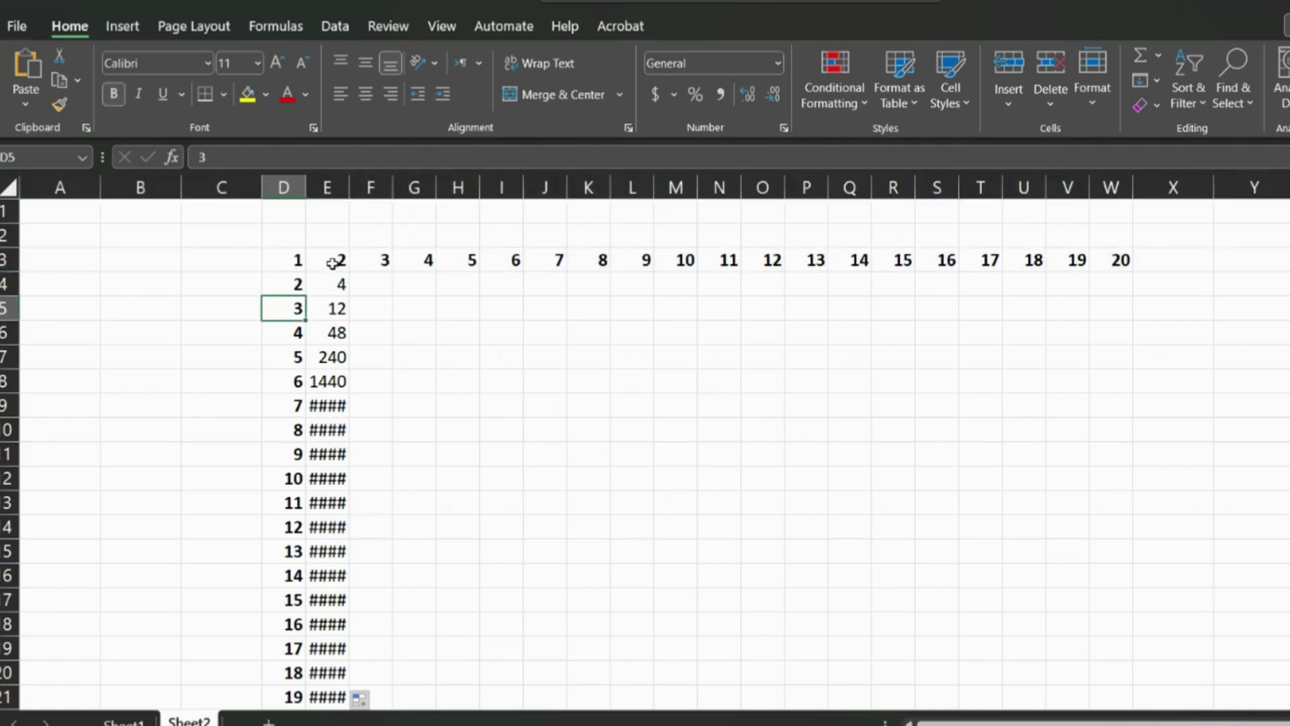
click(337, 260)
click(299, 327)
click(339, 260)
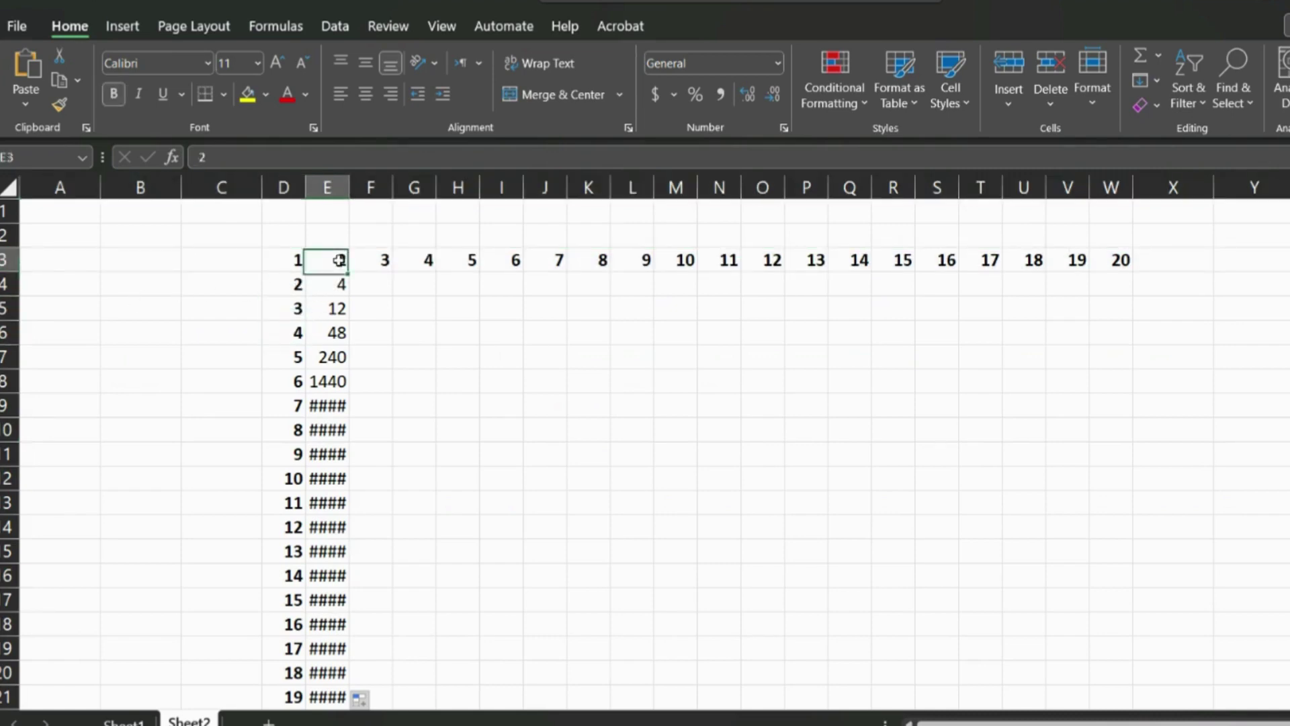
click(297, 357)
click(340, 260)
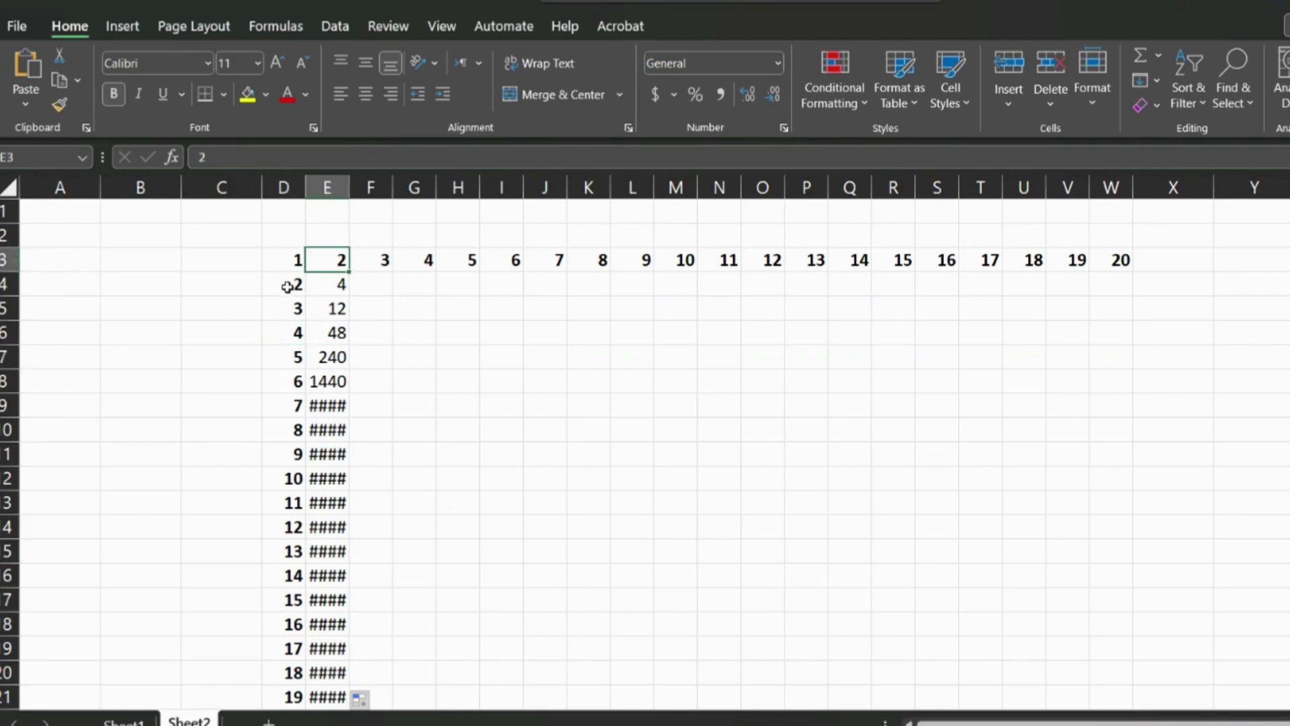
click(341, 287)
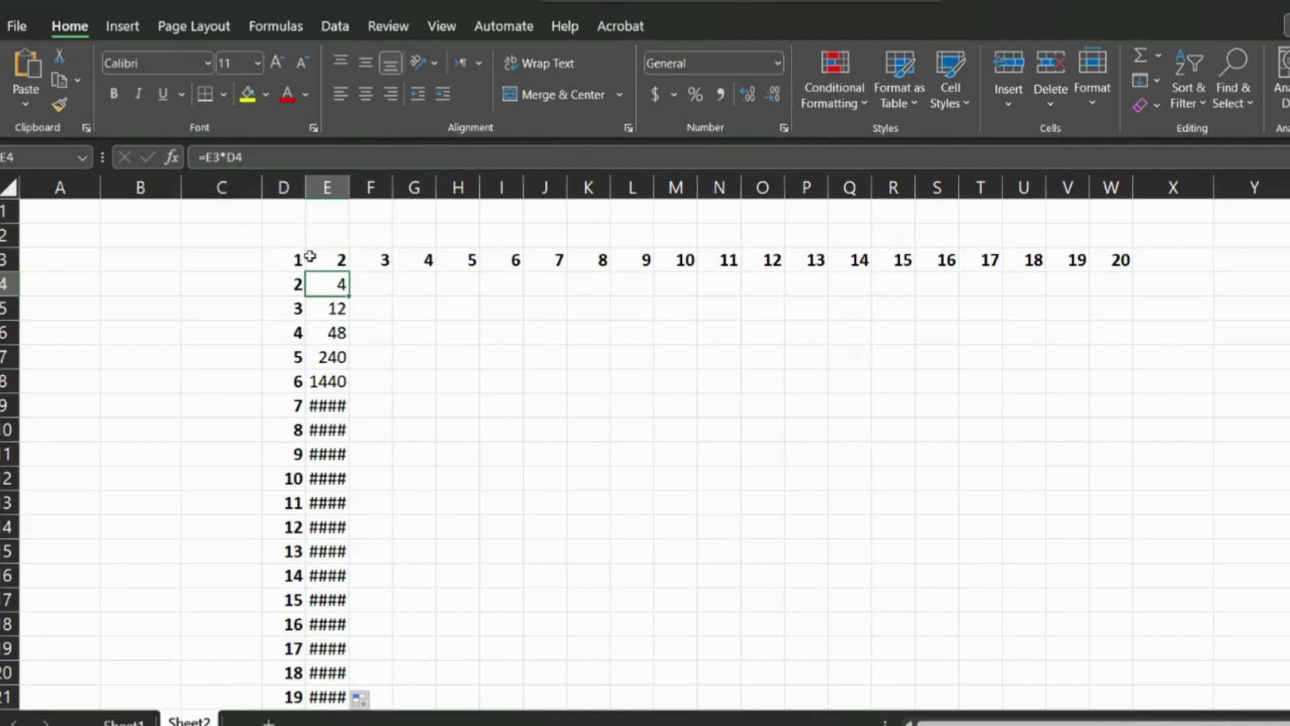
click(339, 258)
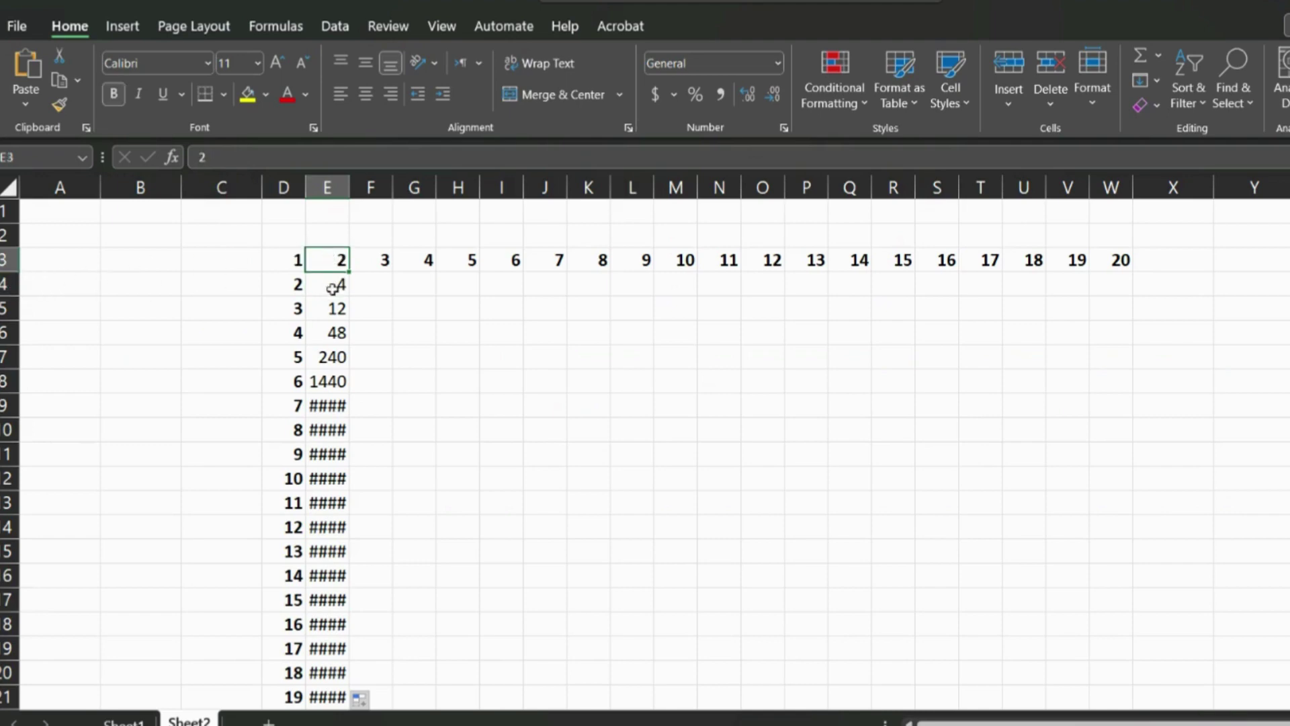
Step: Inspect how the row reference shifts in the formulas of E5, E6 and E7 compared with the formula in E4
click(338, 309)
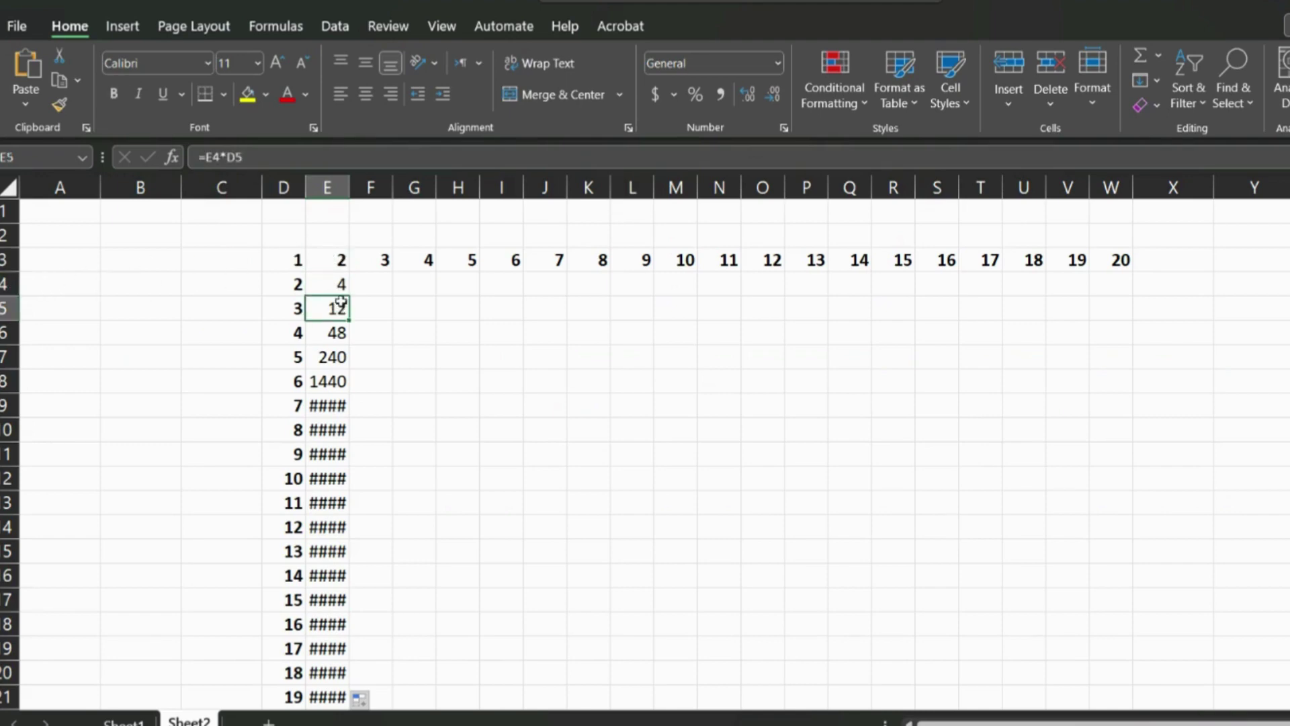
click(289, 311)
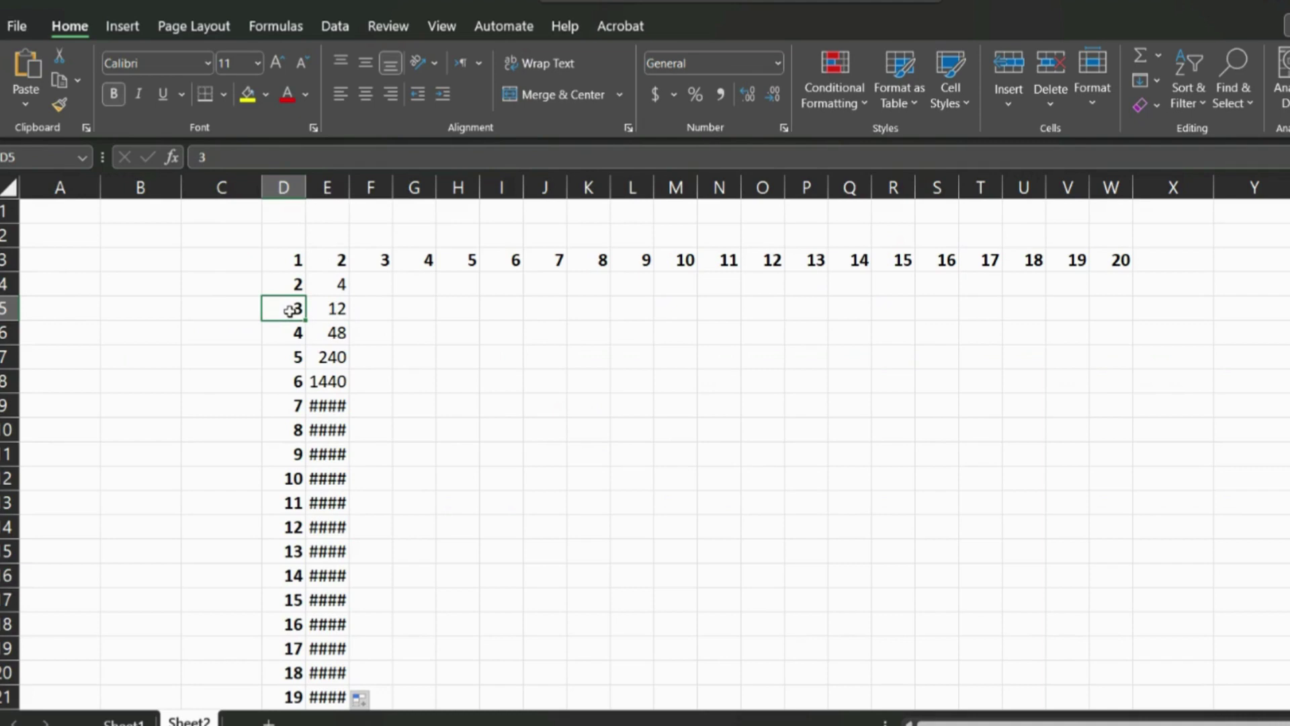
click(334, 311)
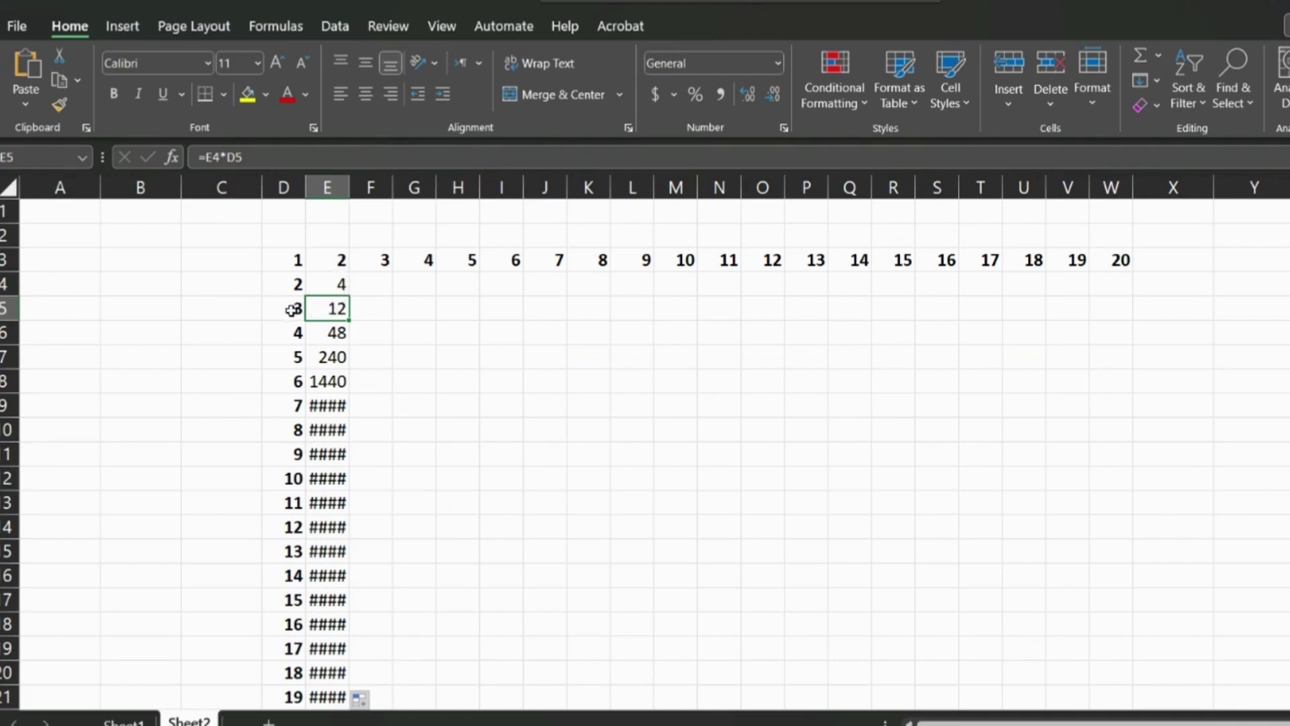
click(332, 332)
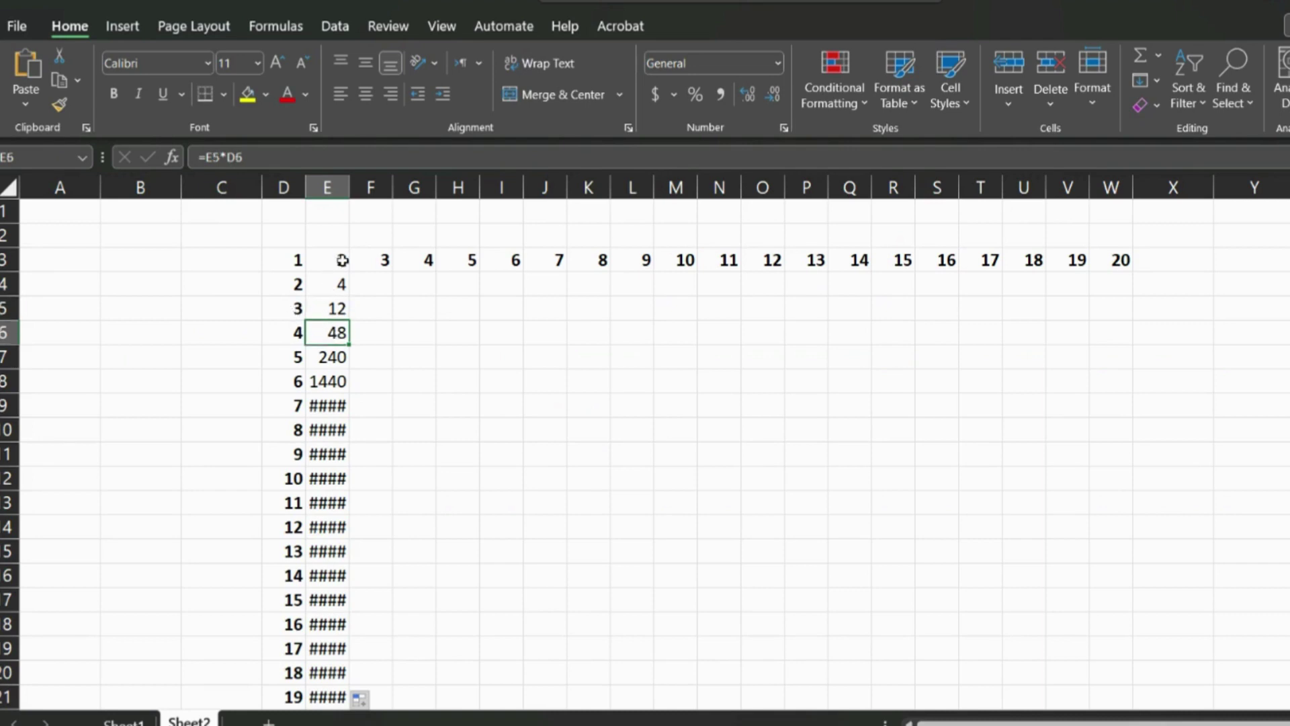
click(332, 357)
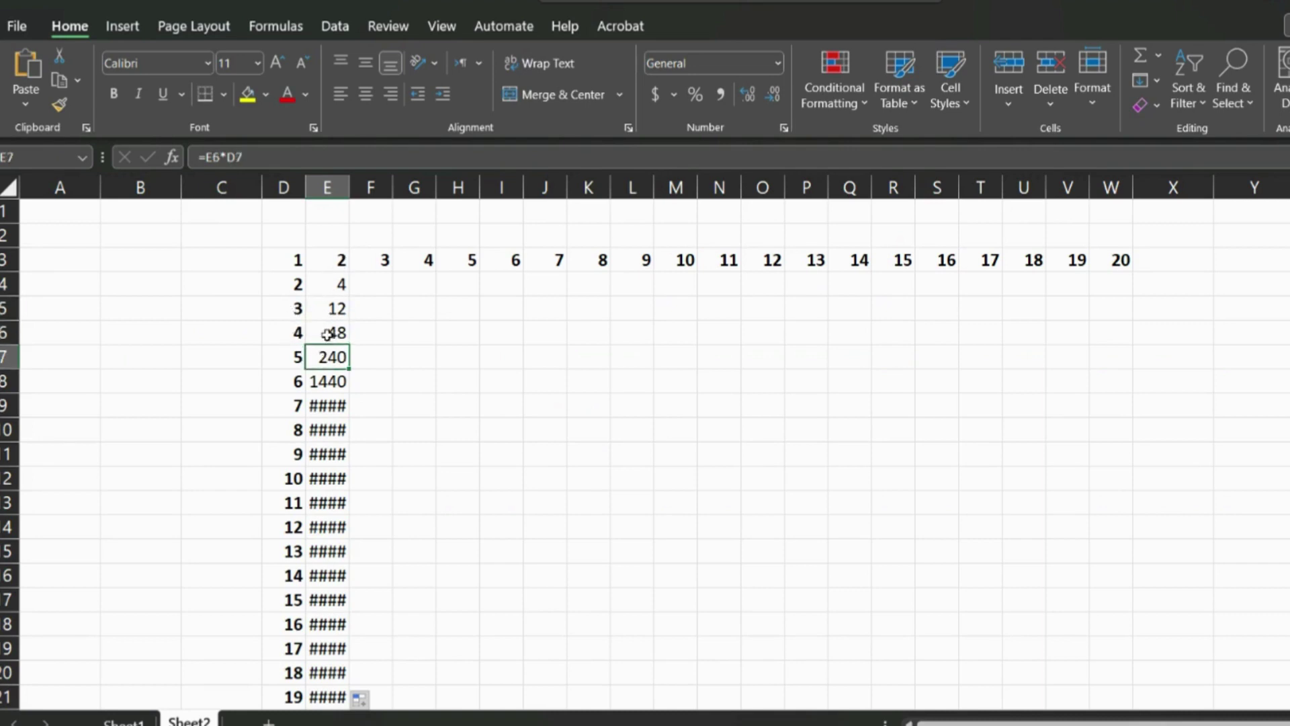
click(213, 157)
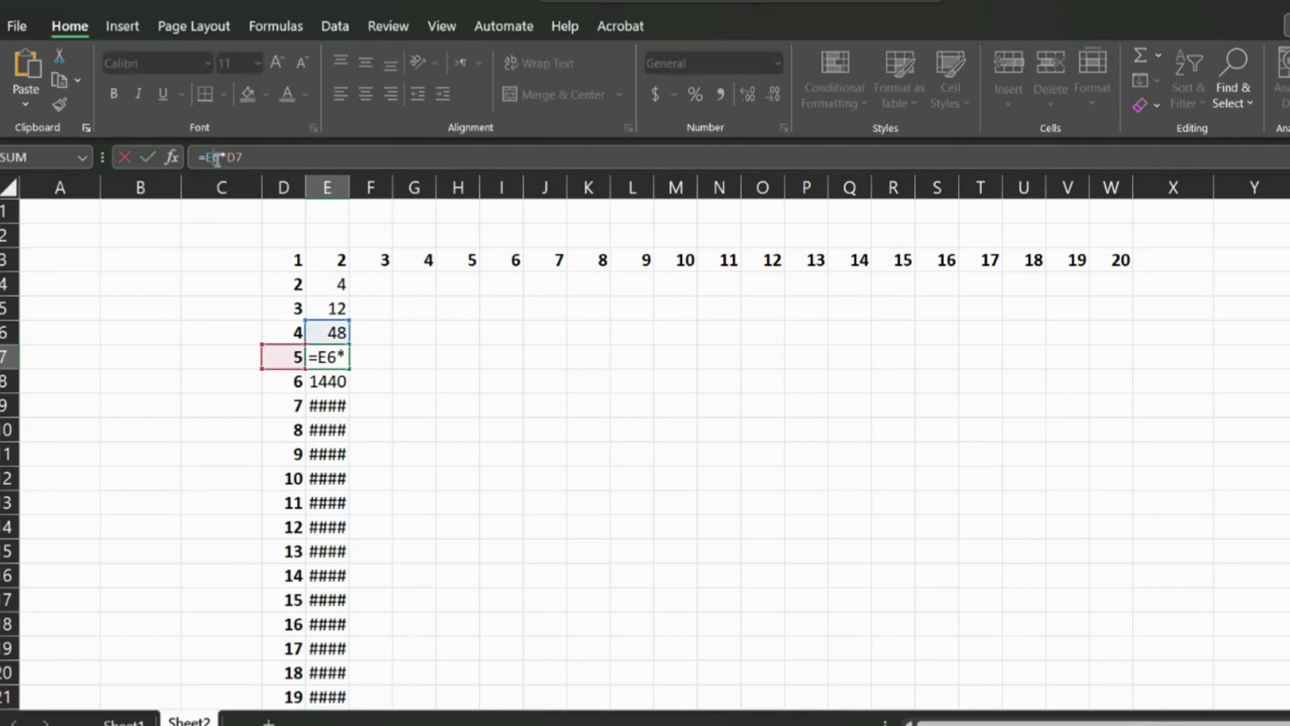
key(ctrl+Return)
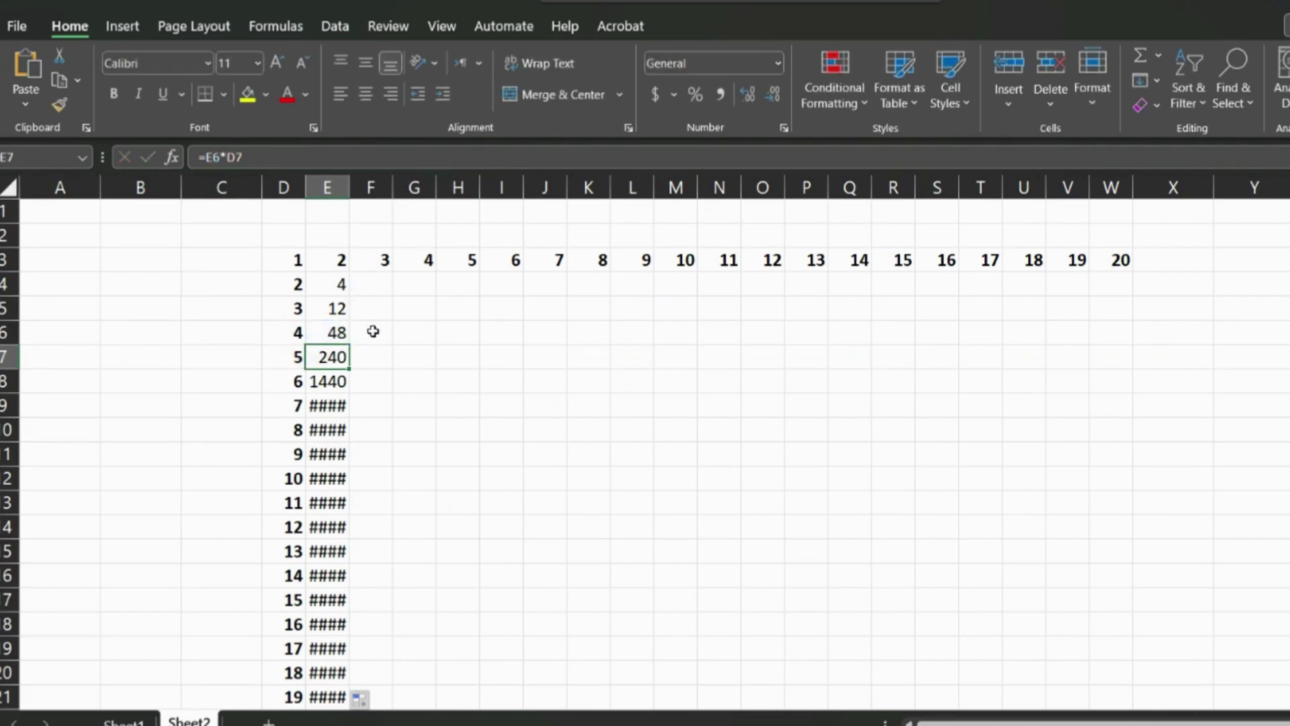
click(333, 283)
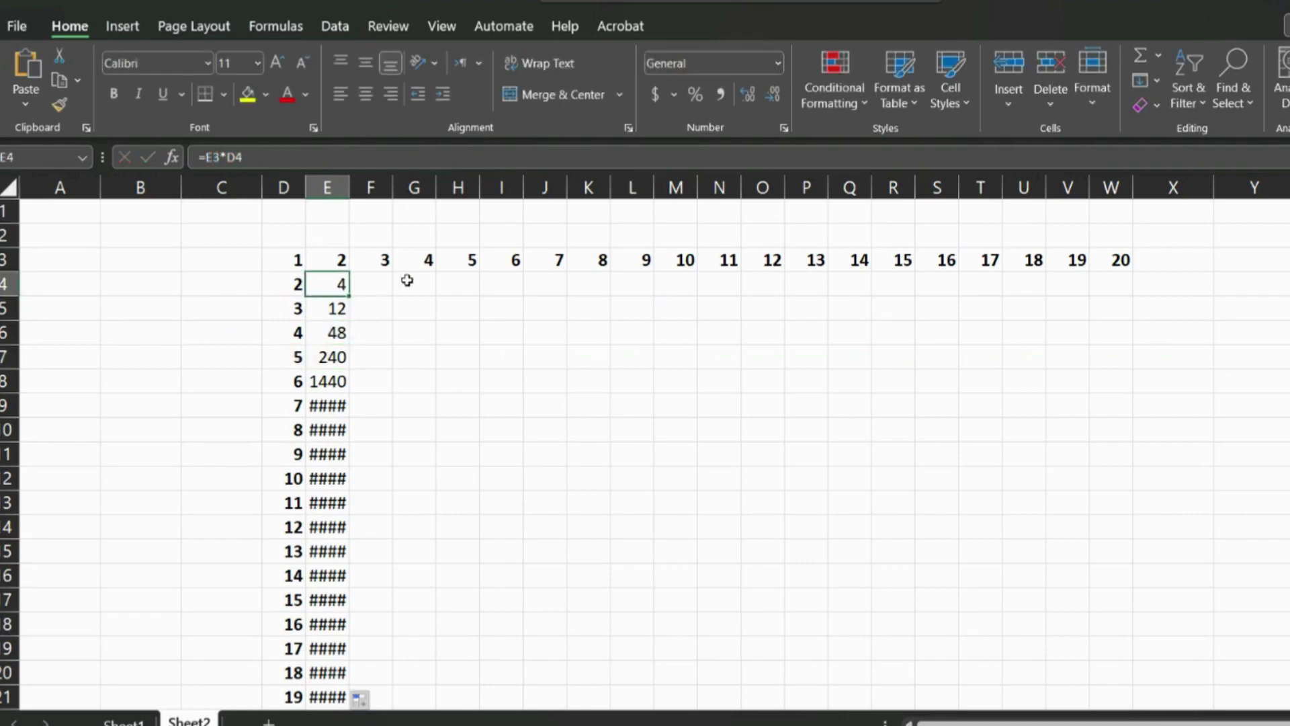
Step: Lock row 3 in the first reference of E4 to make =E$3*D4 and fill the formula down column E to the table's last row
click(214, 157)
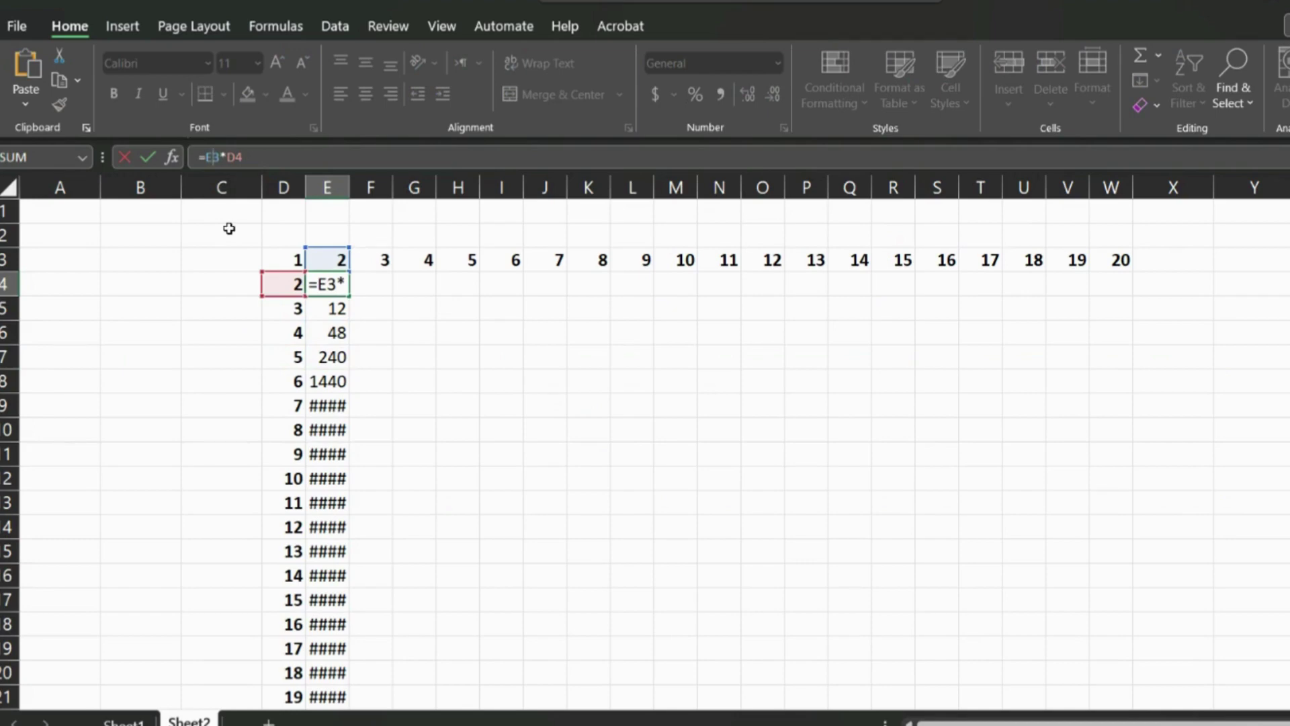
text($)
key(Return)
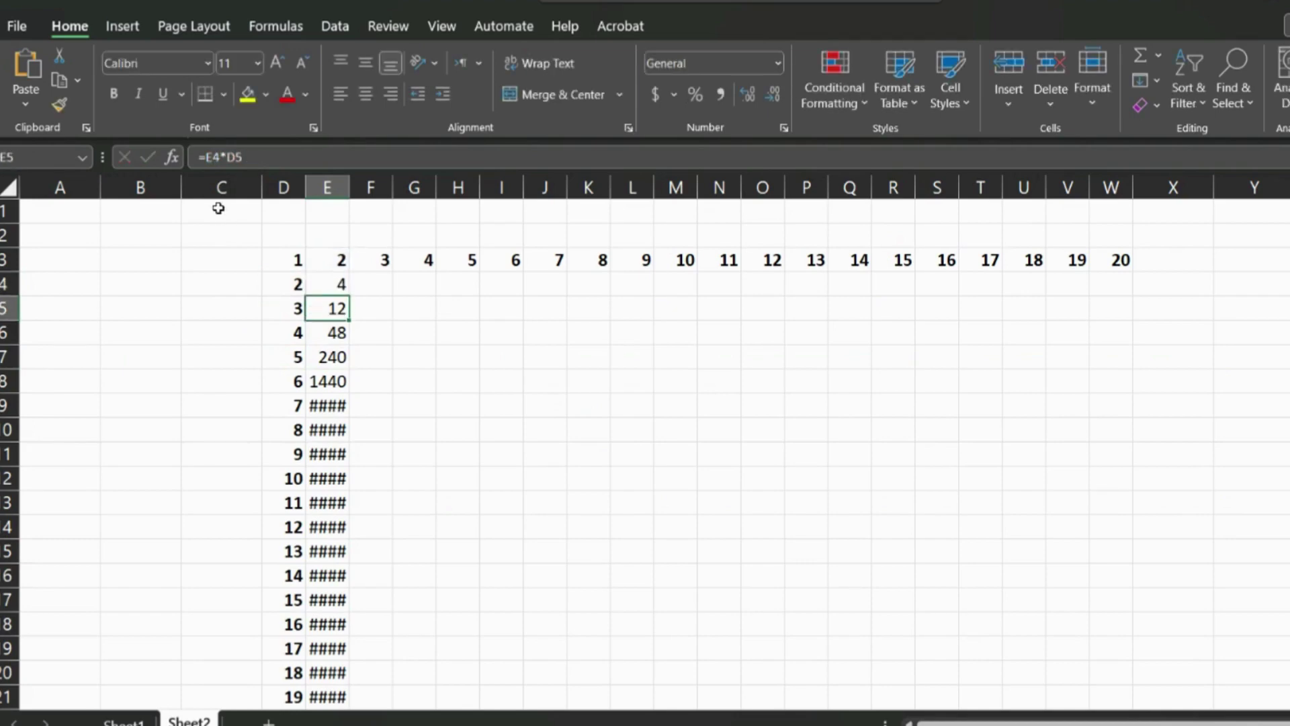
click(332, 284)
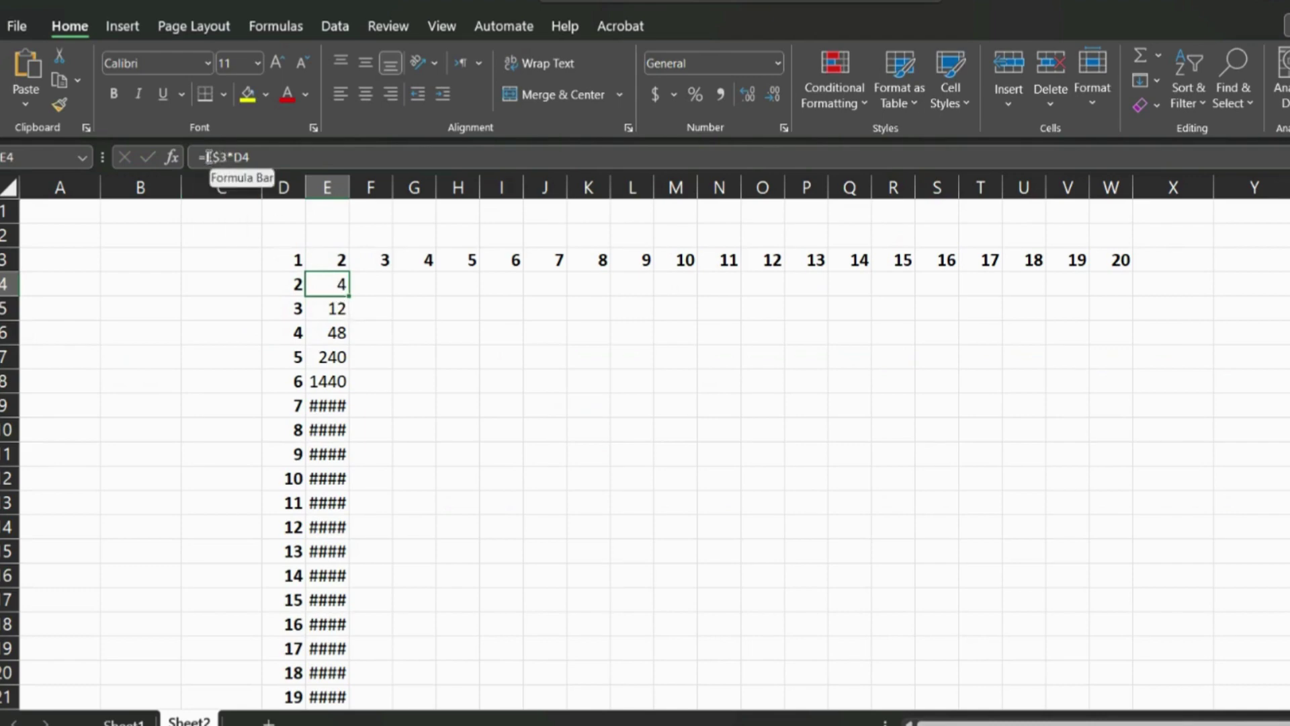
mouse_move(350, 296)
mouse_down()
mouse_move(357, 700)
mouse_move(355, 679)
mouse_up()
scroll(383, 556, up, 1)
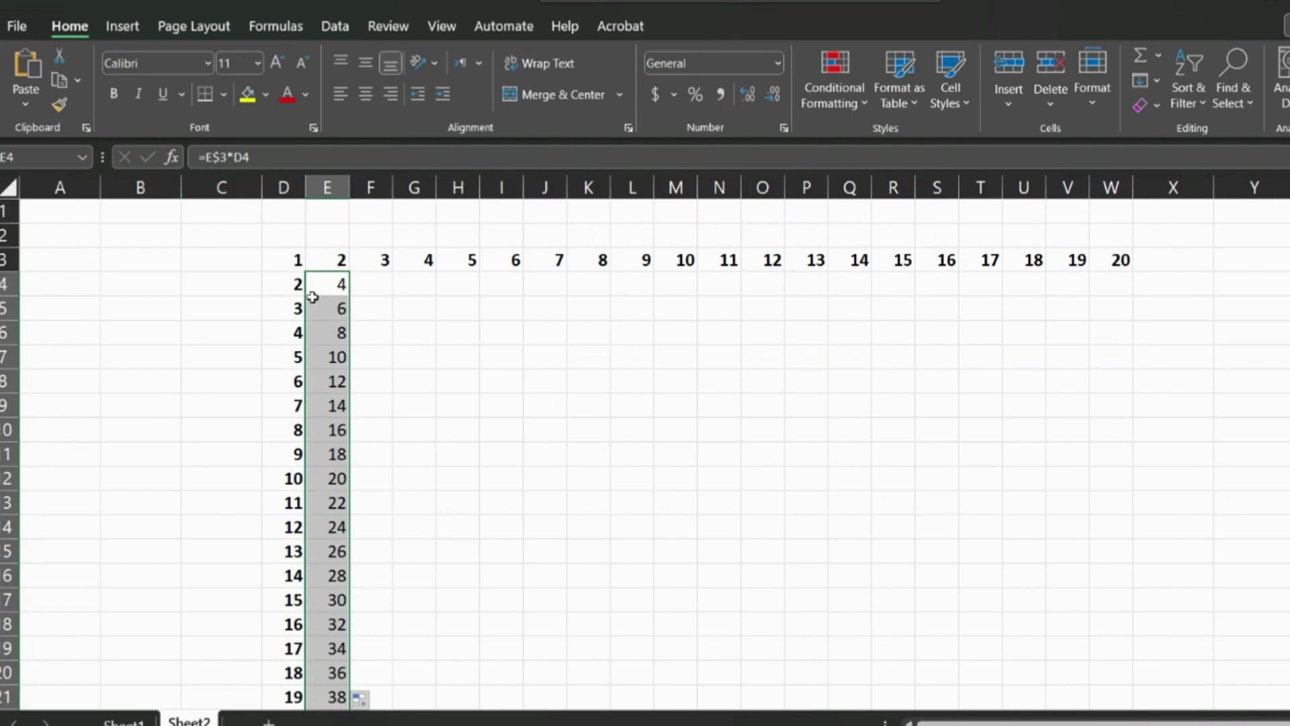
Step: Inspect the refilled formulas down column E to see how the locked row 3 reference pairs with each number in column D
click(323, 308)
click(337, 334)
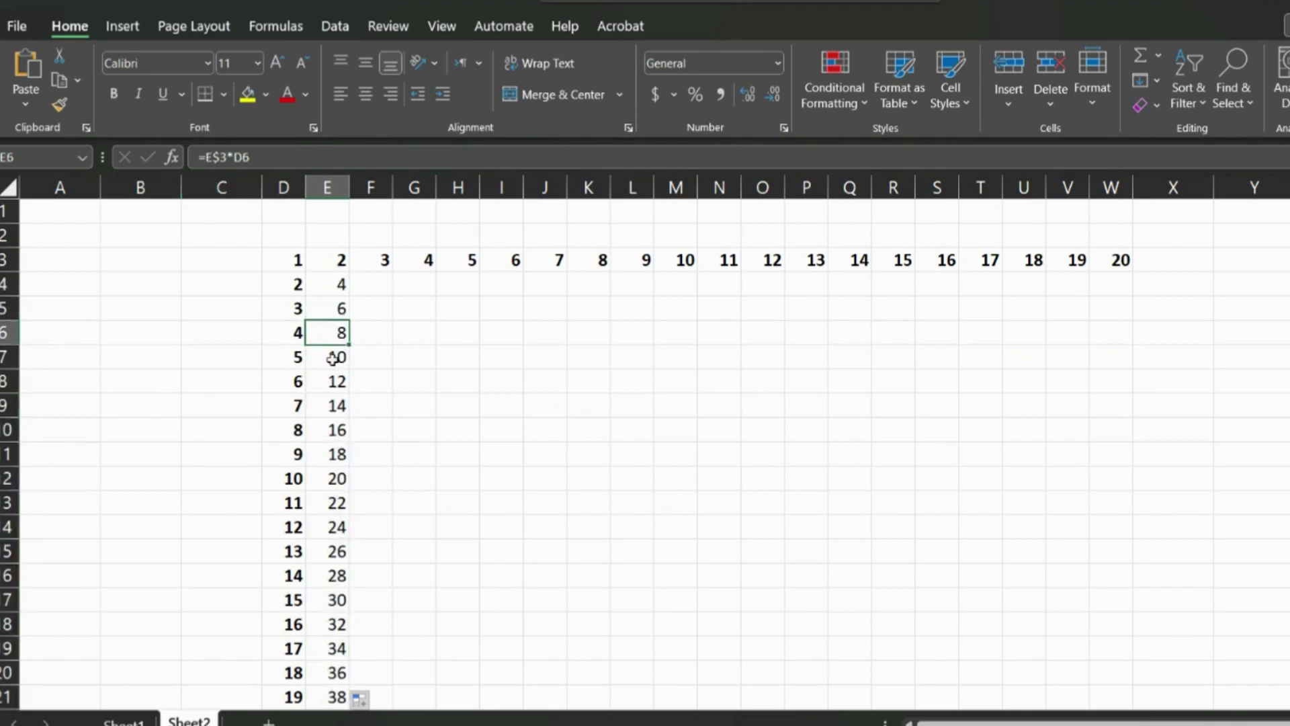
click(332, 359)
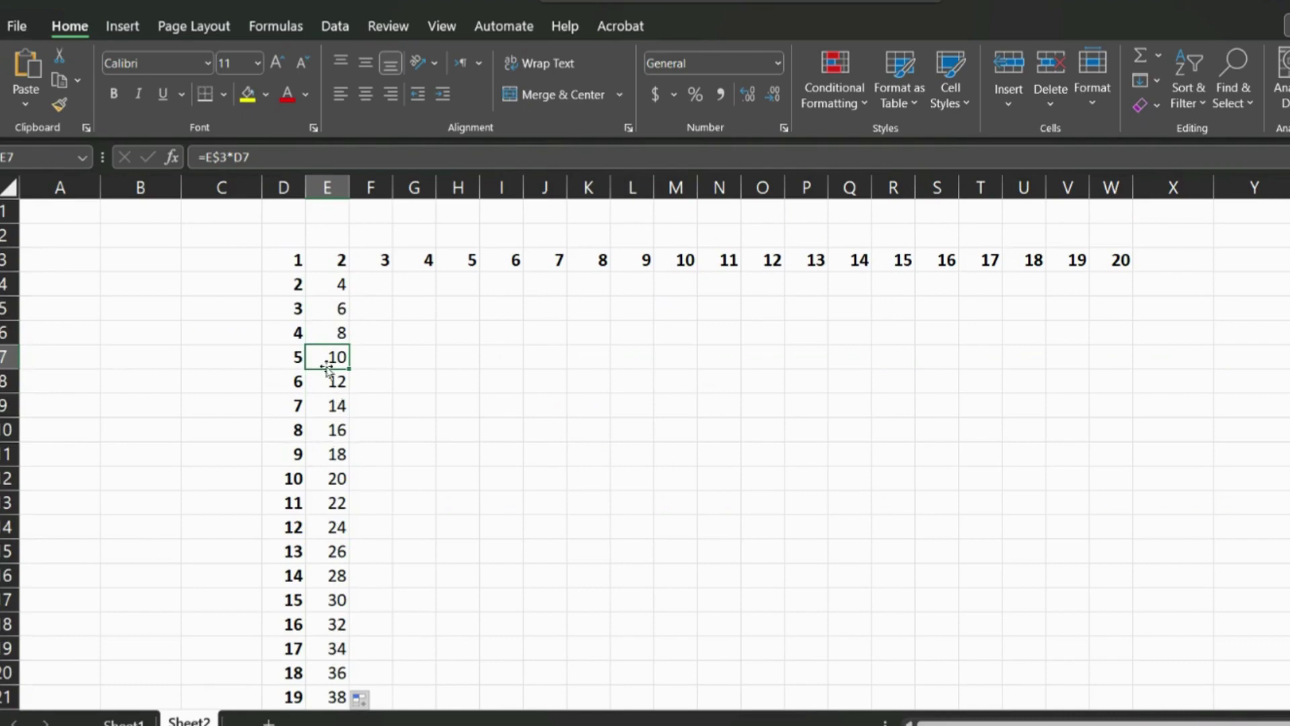
click(339, 260)
click(343, 283)
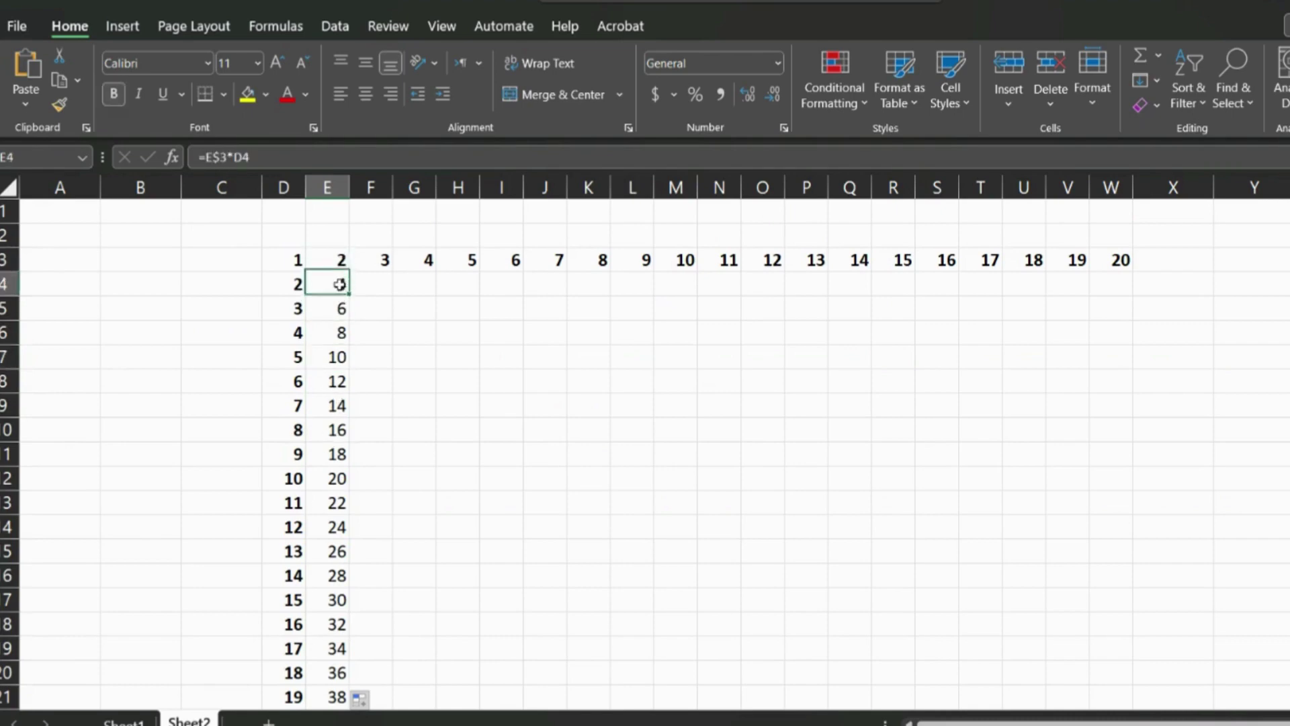
click(338, 308)
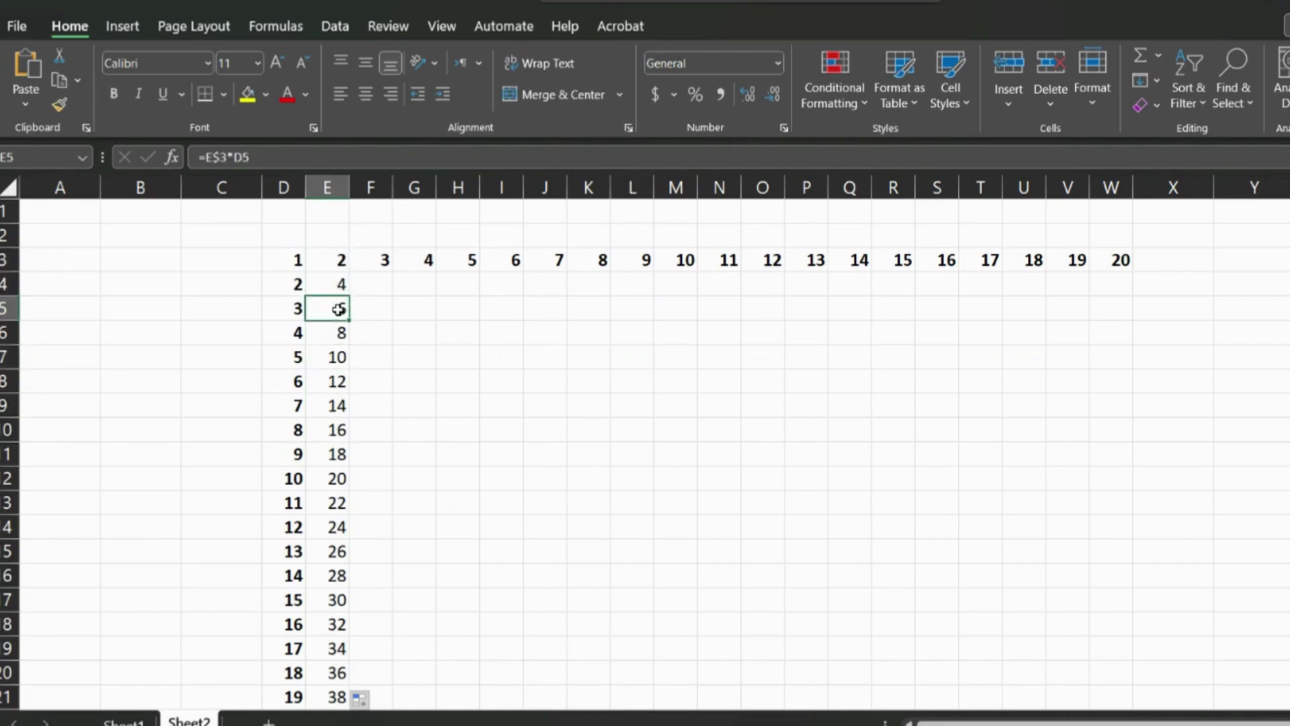
click(340, 332)
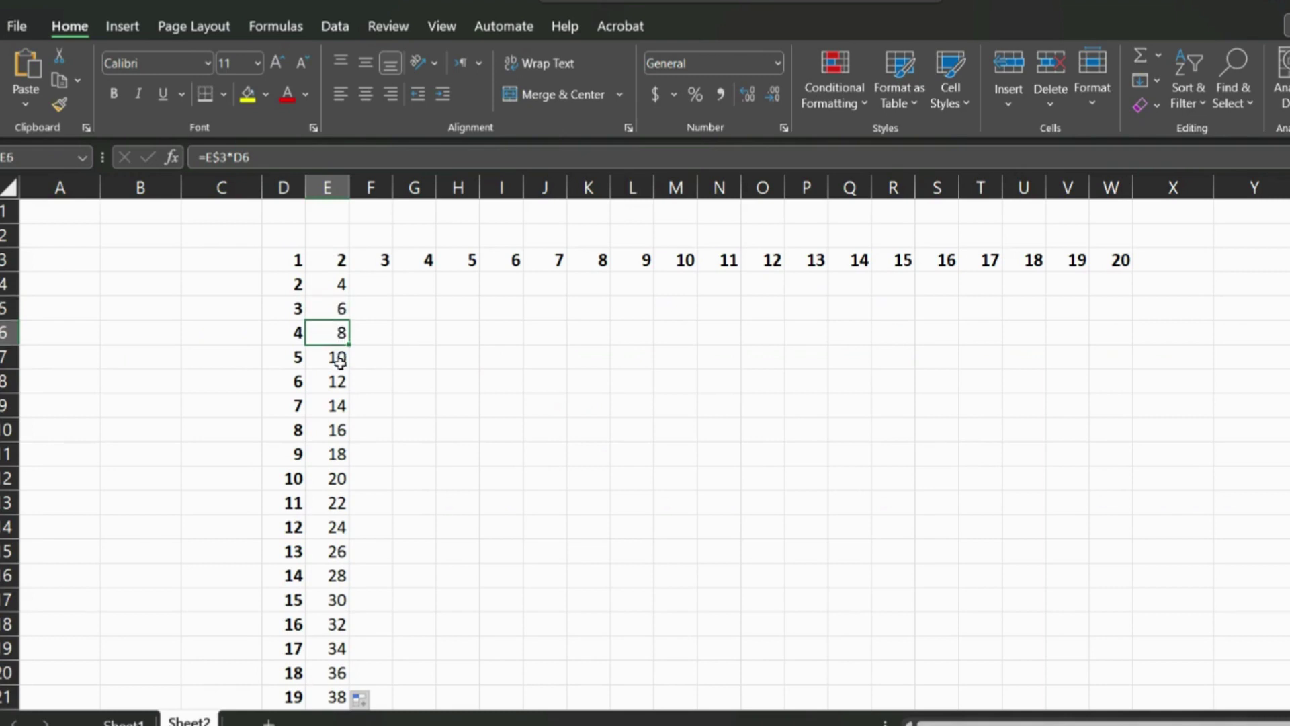
drag(339, 359, 336, 507)
click(877, 346)
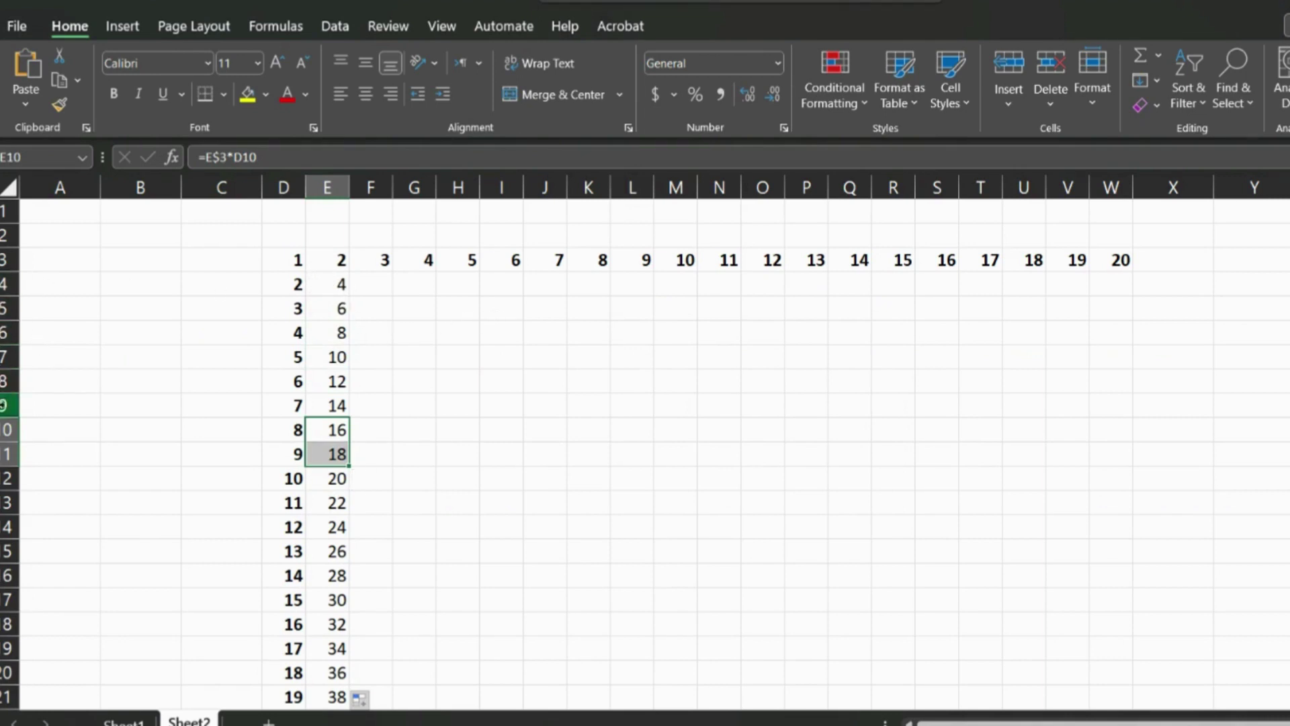
Step: Try filling the =E$3*D4 formula from E4 across row 4 to W4 and check its source cells D4 and E3
click(339, 285)
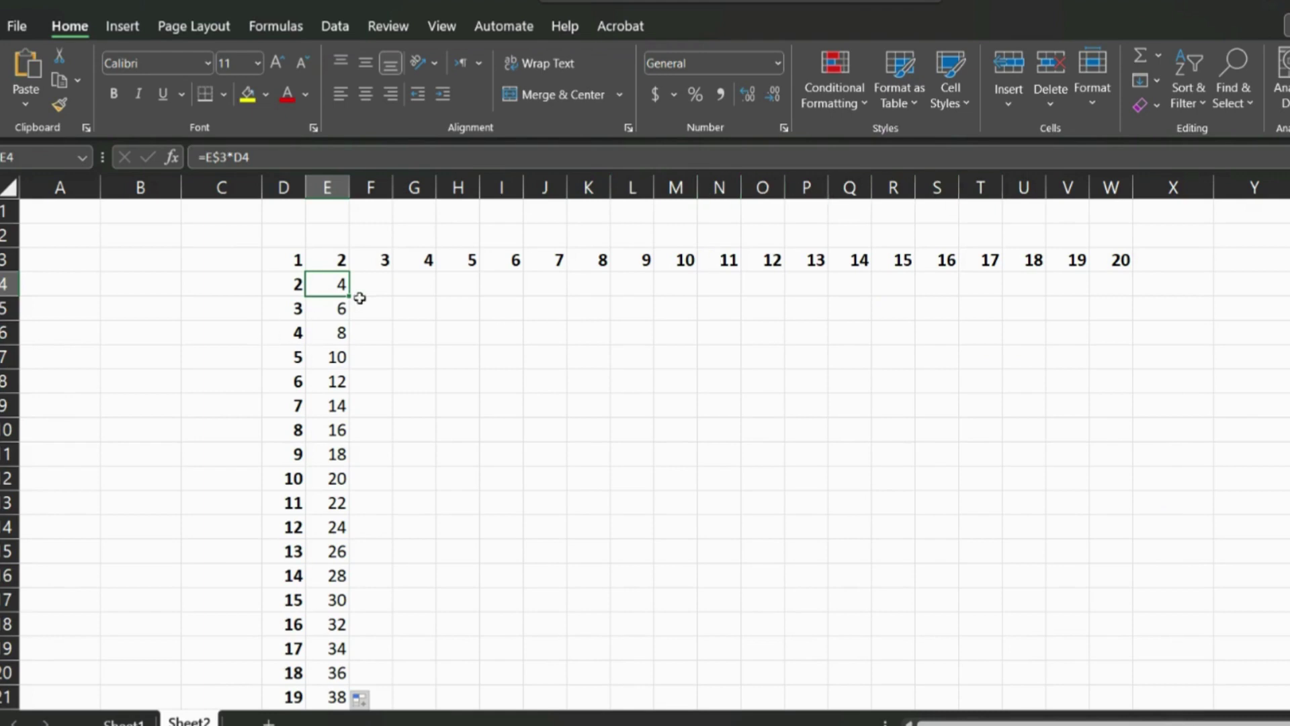
drag(351, 296, 1123, 283)
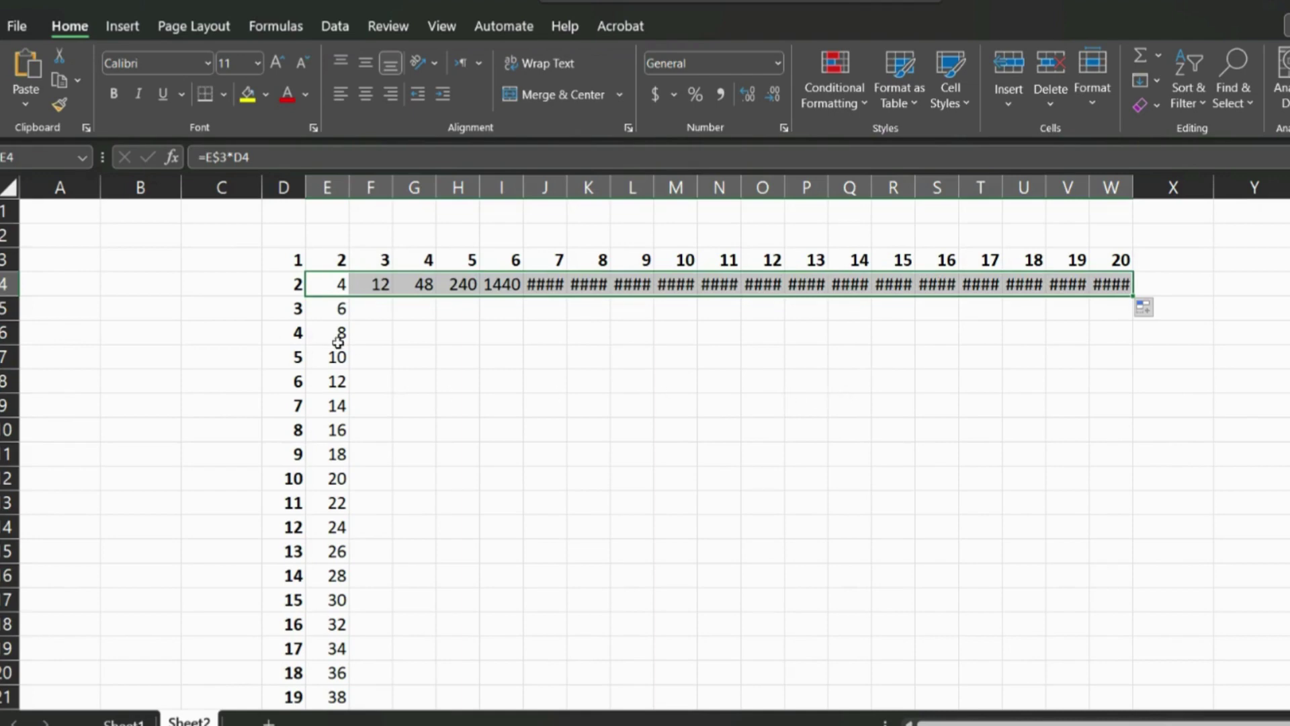
click(338, 285)
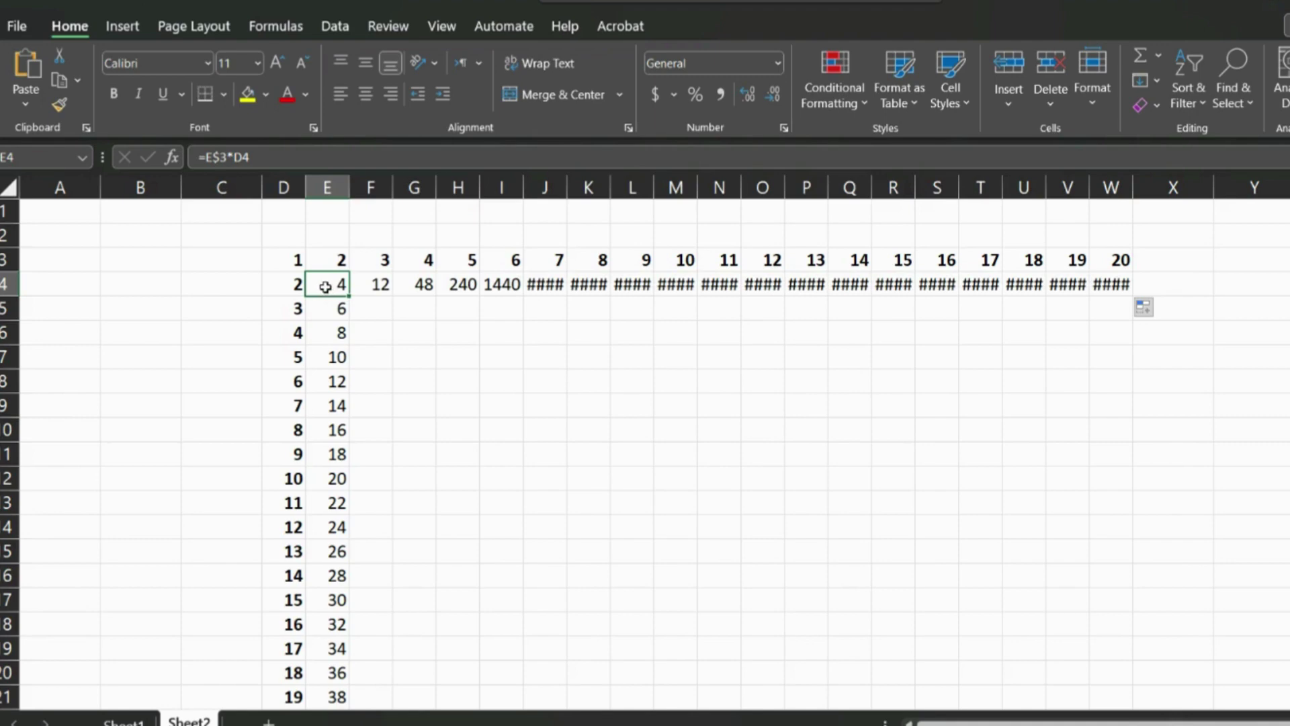
click(285, 284)
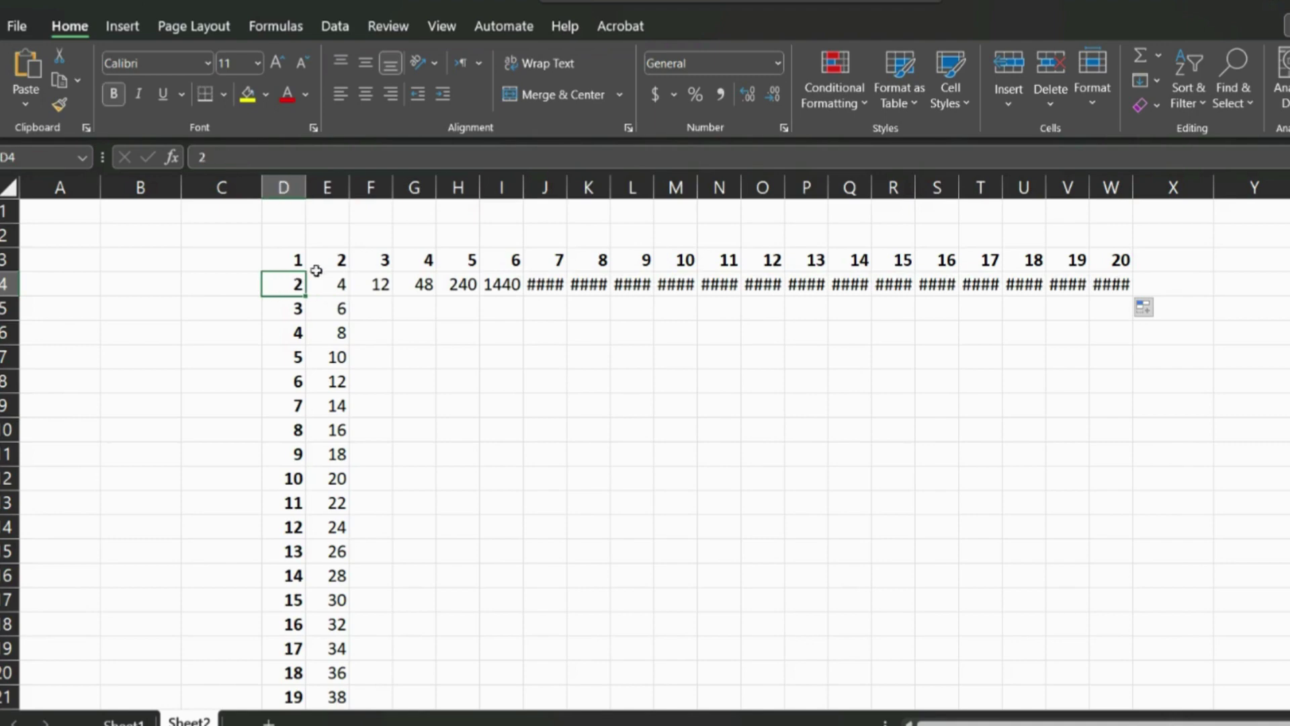
click(338, 260)
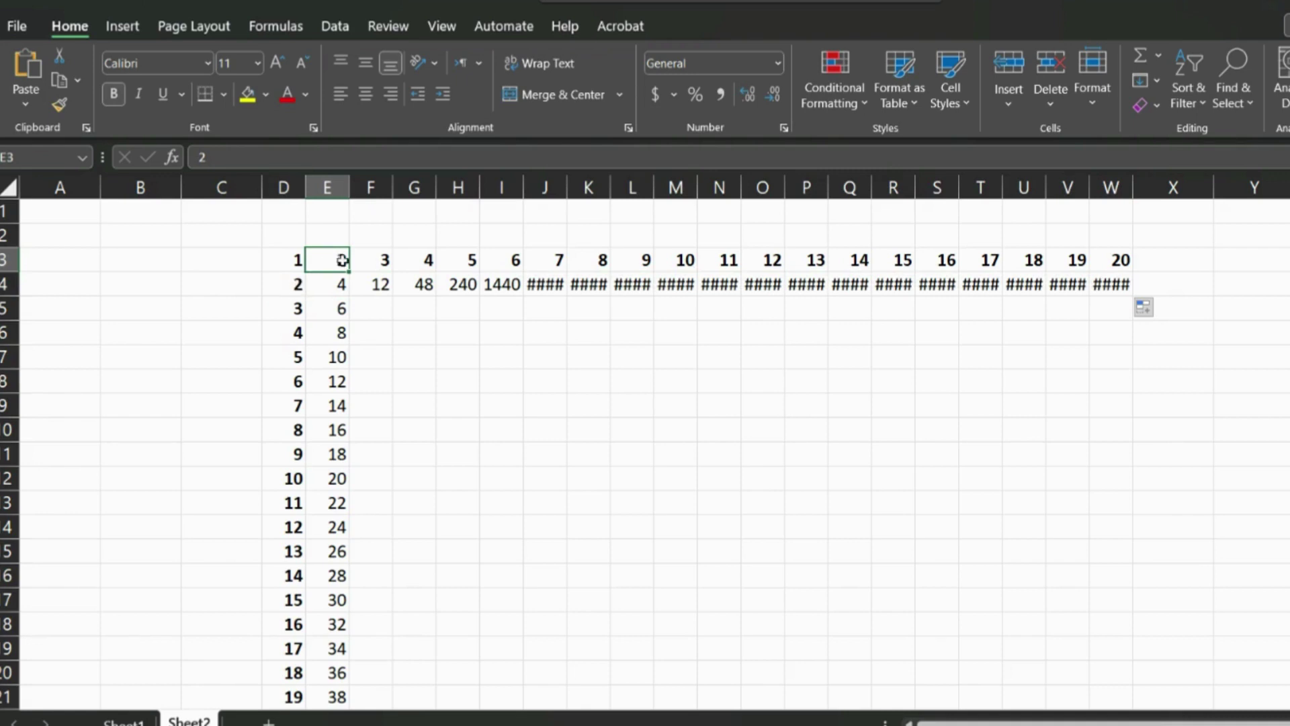
Step: Examine the filled formulas in F4 through J4 and trace which row 3 header and which neighbouring cell each one multiplies
click(381, 285)
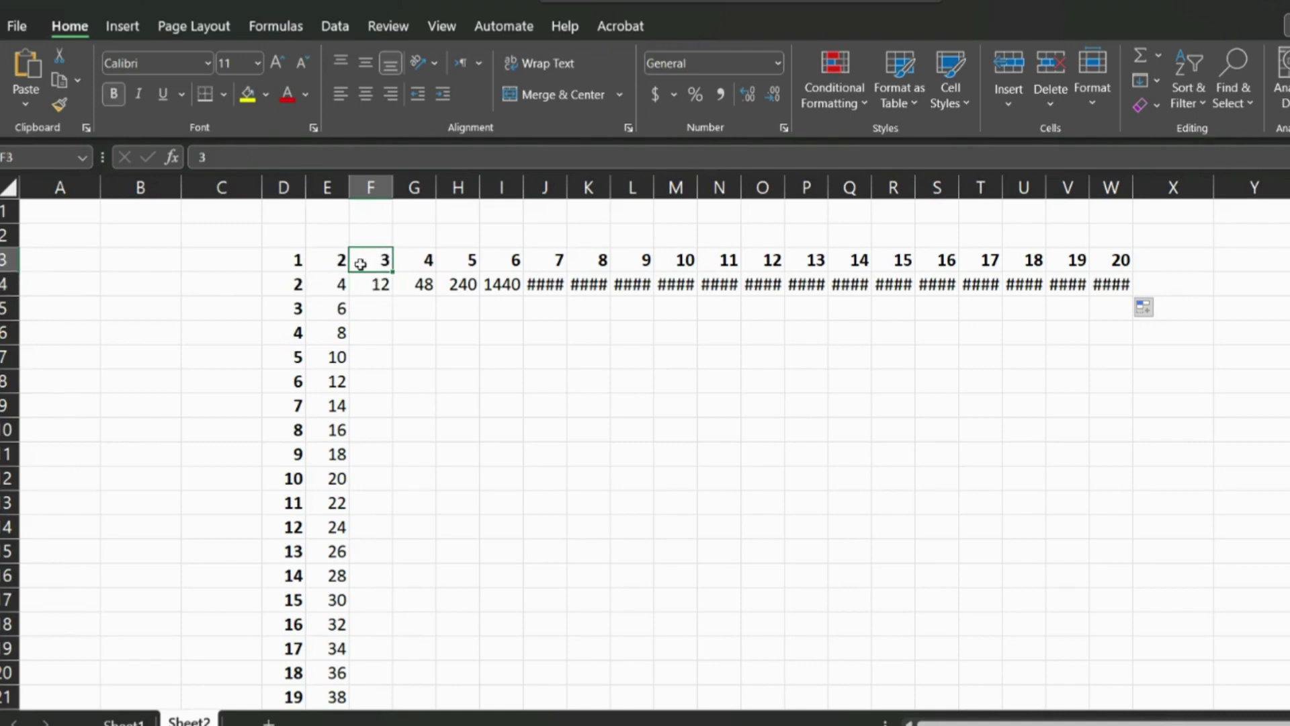
click(339, 285)
click(421, 285)
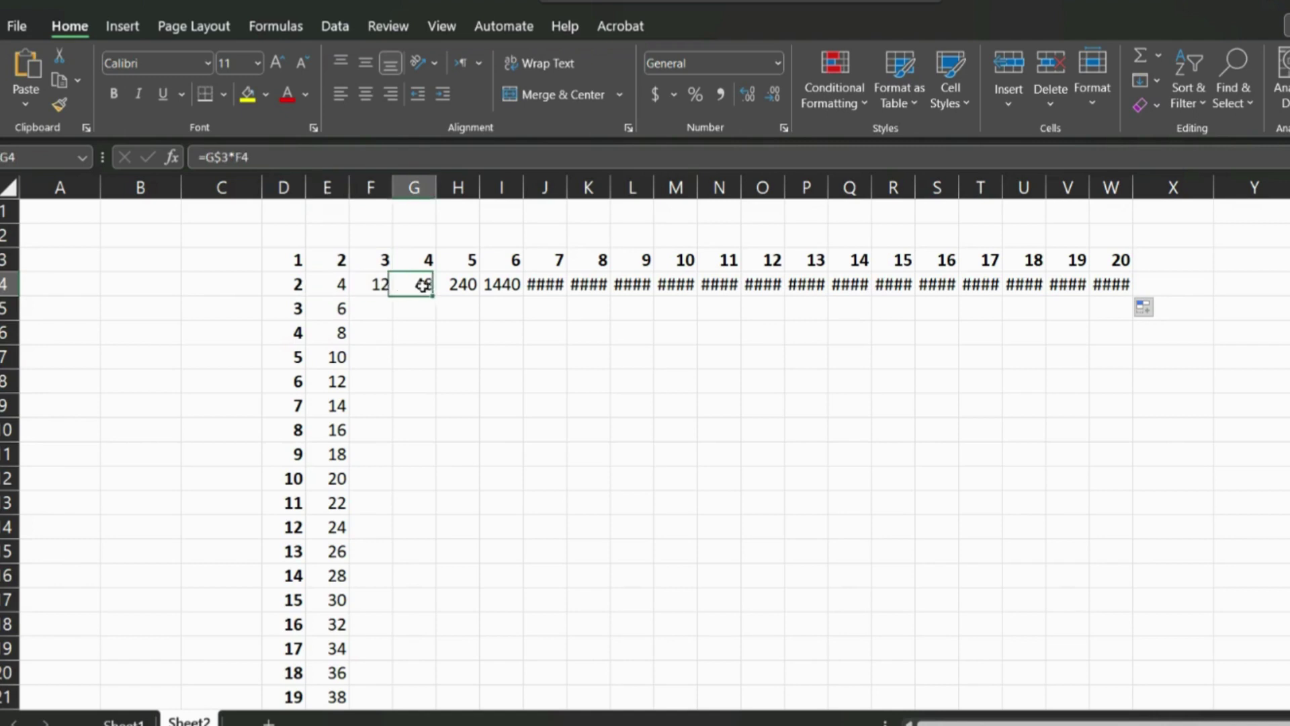
click(415, 258)
click(382, 284)
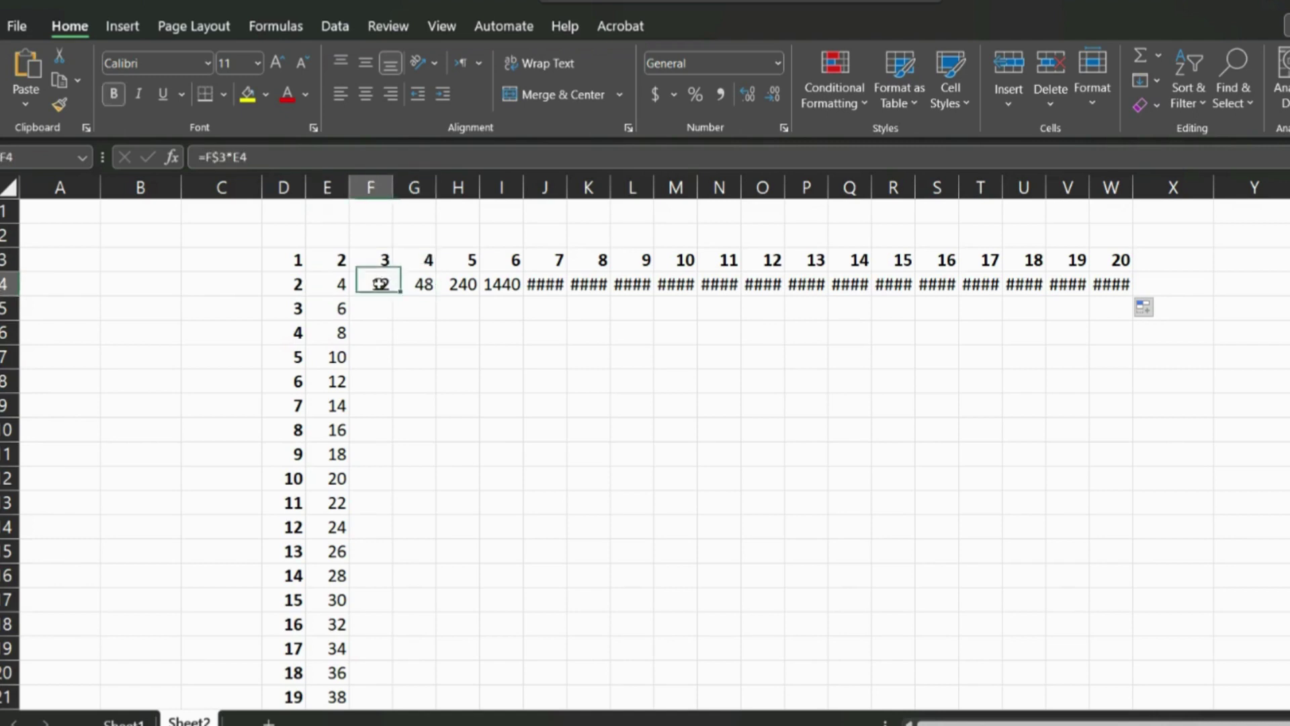
click(468, 285)
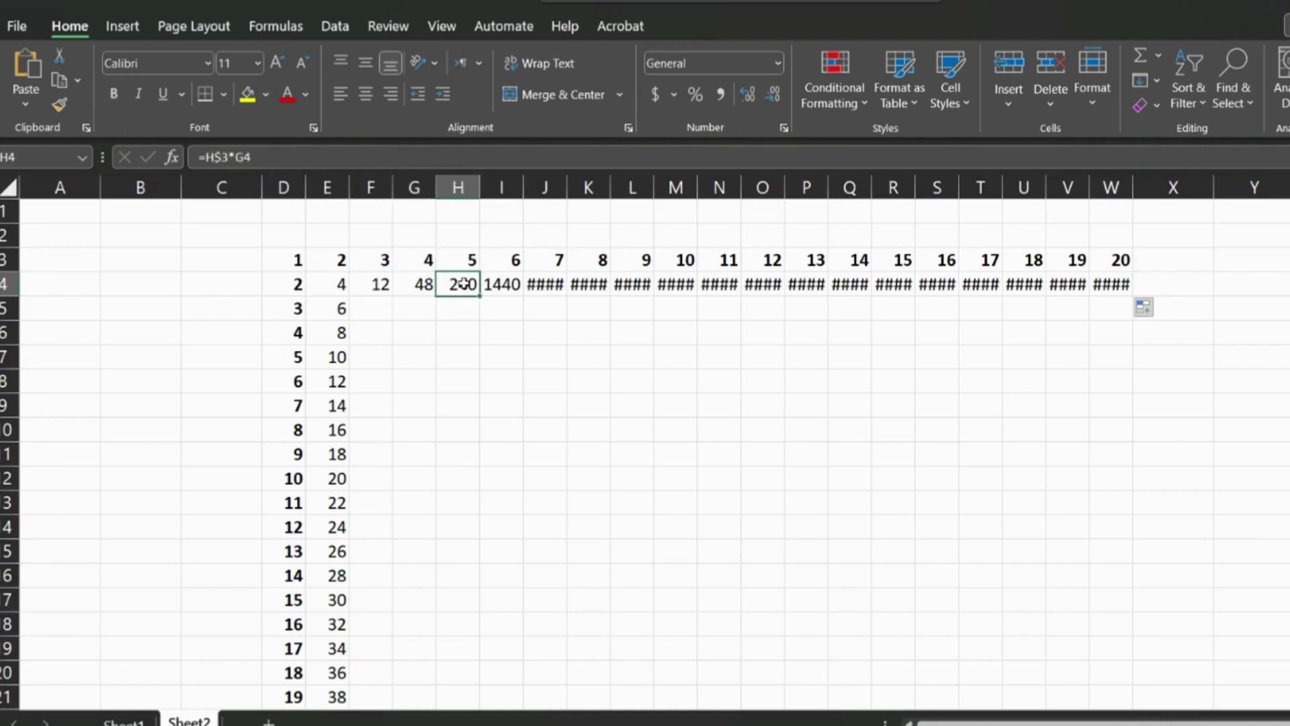
click(469, 257)
click(425, 284)
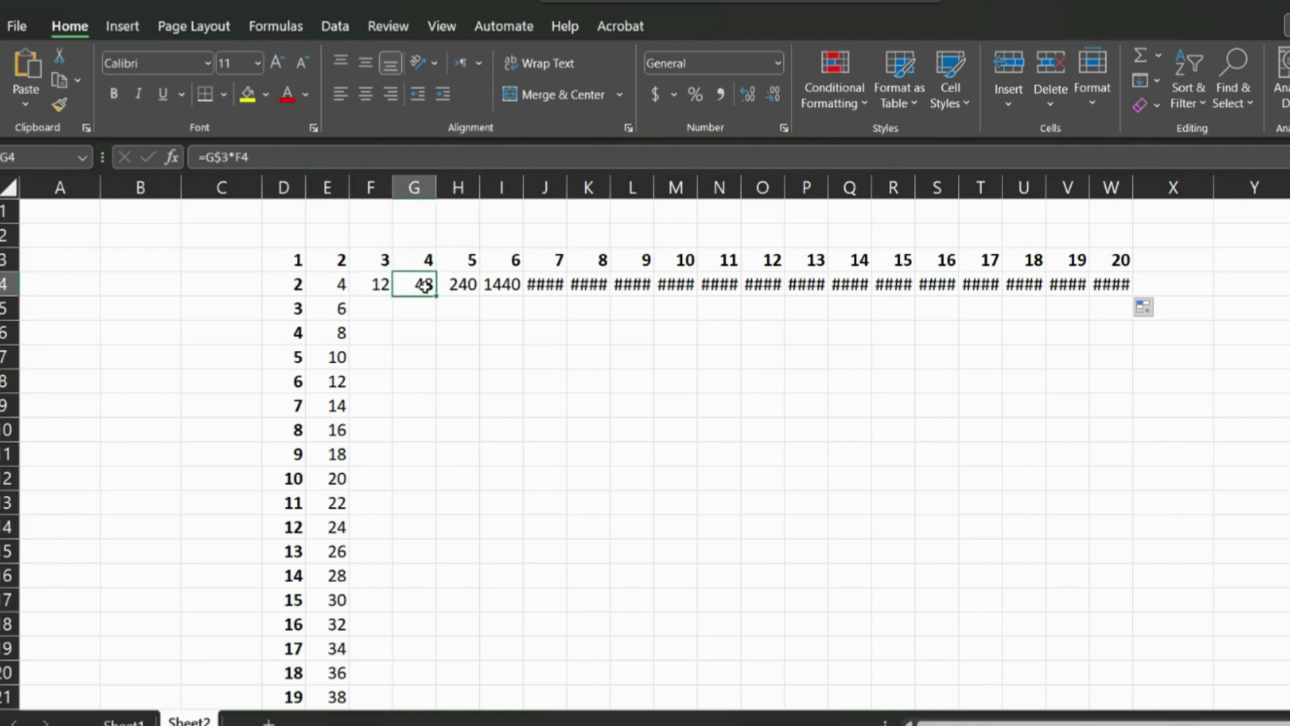
click(463, 283)
click(504, 282)
click(548, 277)
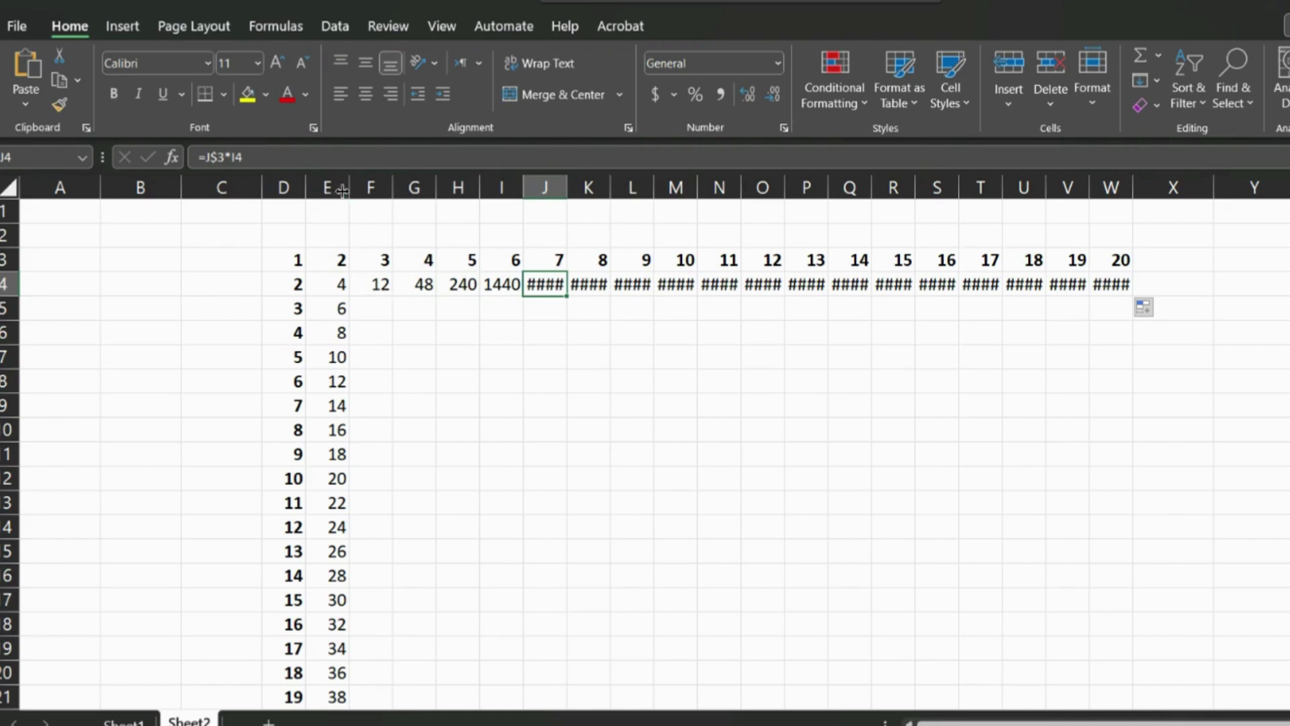
Step: Trace the column sequence from D4 and column E across to column N, and undo the accidental widening of column L
click(294, 283)
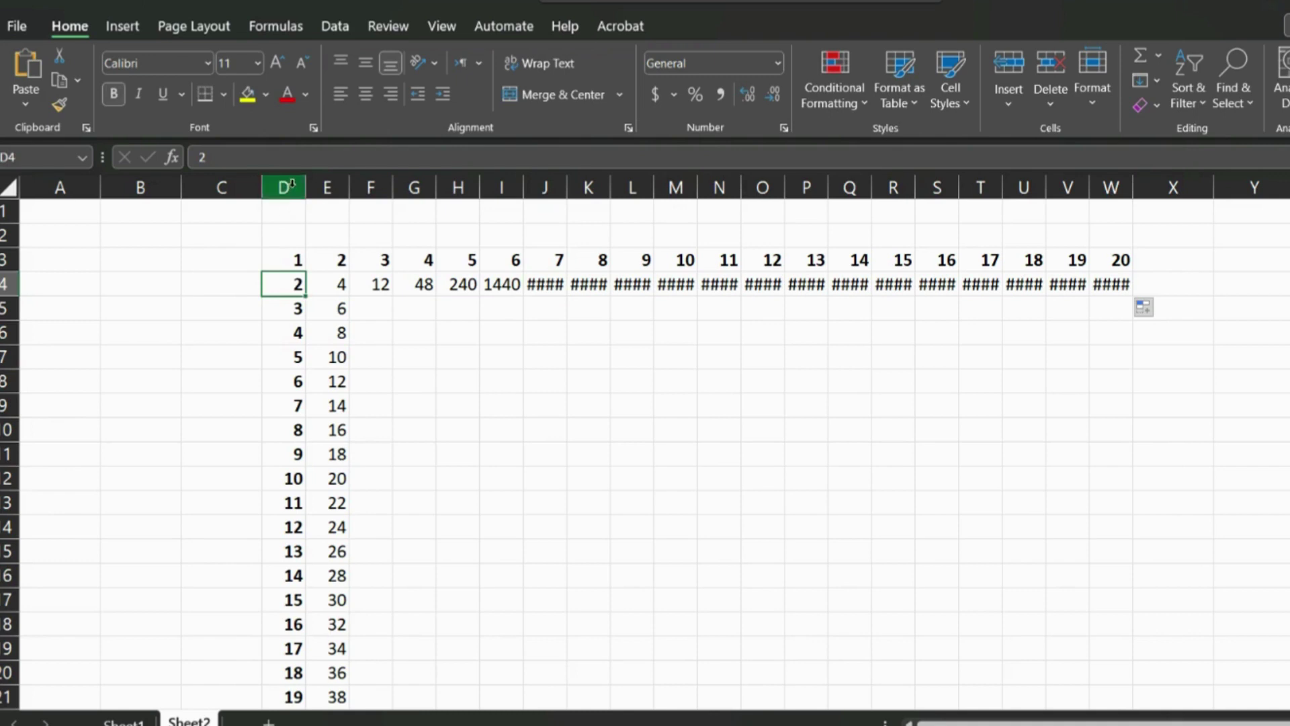
click(323, 186)
click(371, 187)
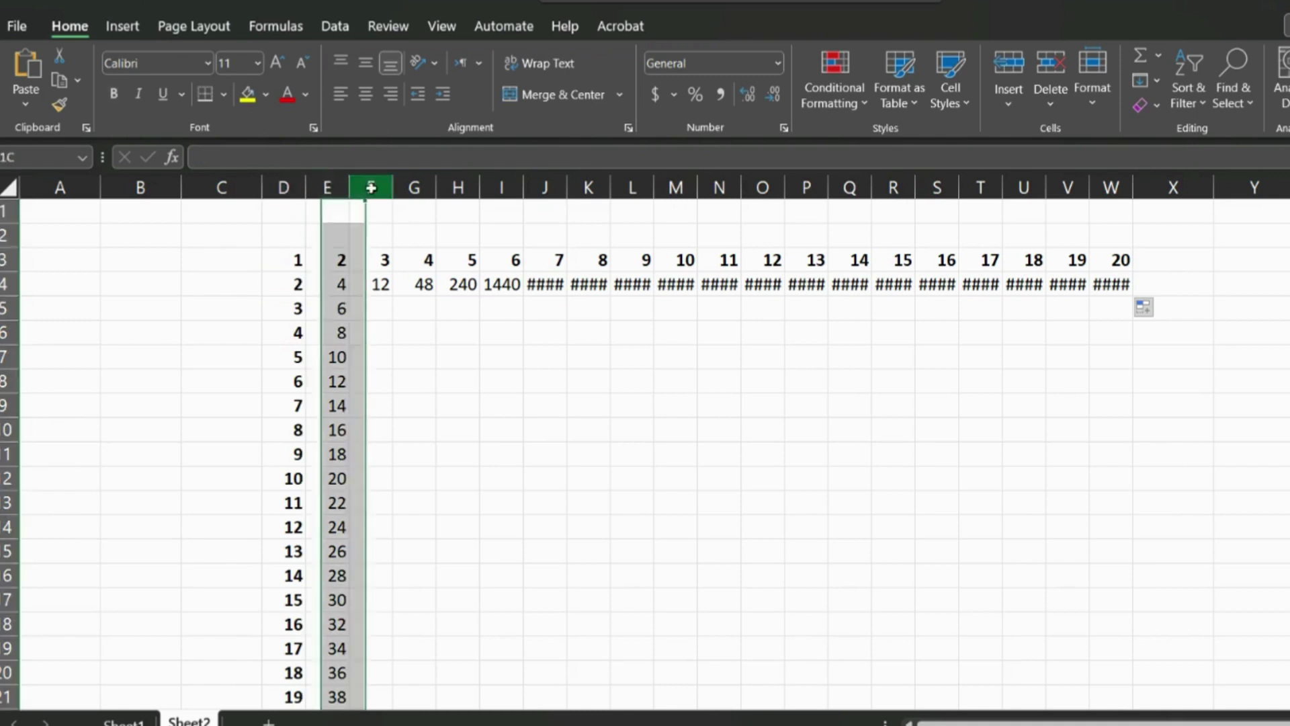
click(411, 187)
click(454, 186)
click(502, 187)
click(545, 186)
click(588, 186)
double_click(654, 187)
click(699, 187)
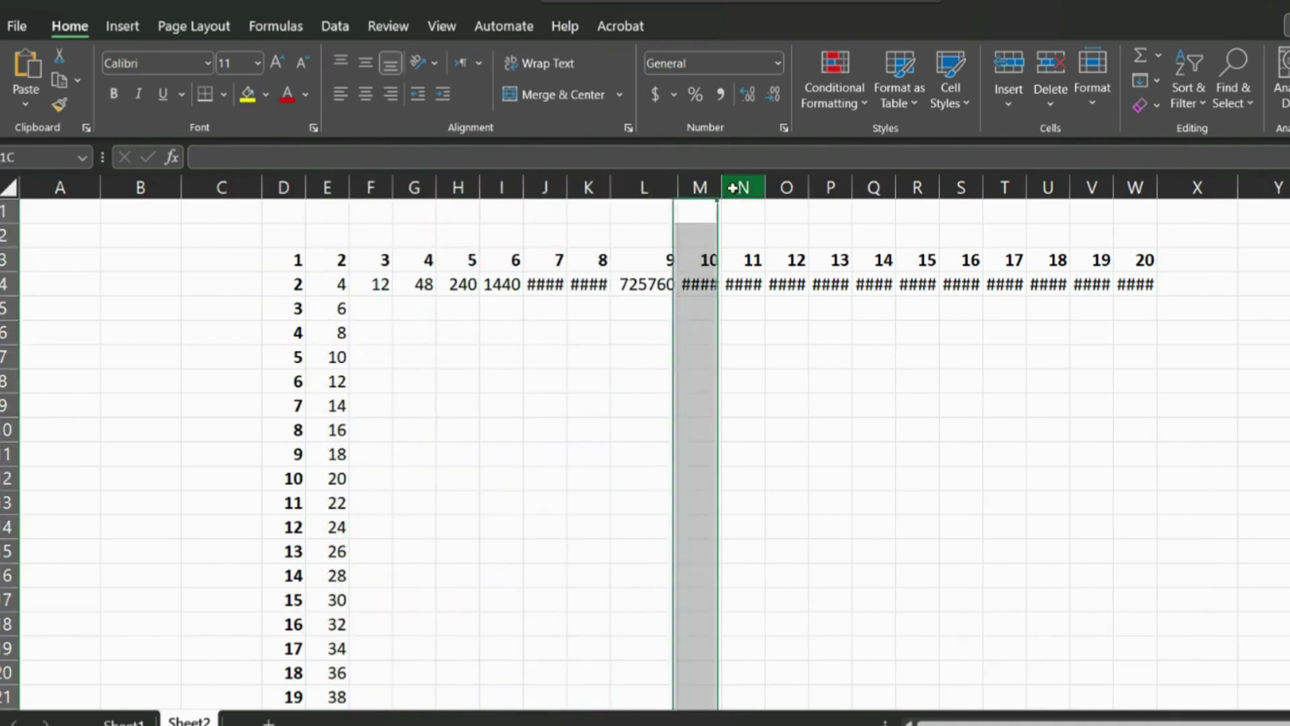
click(744, 187)
key(ctrl+z)
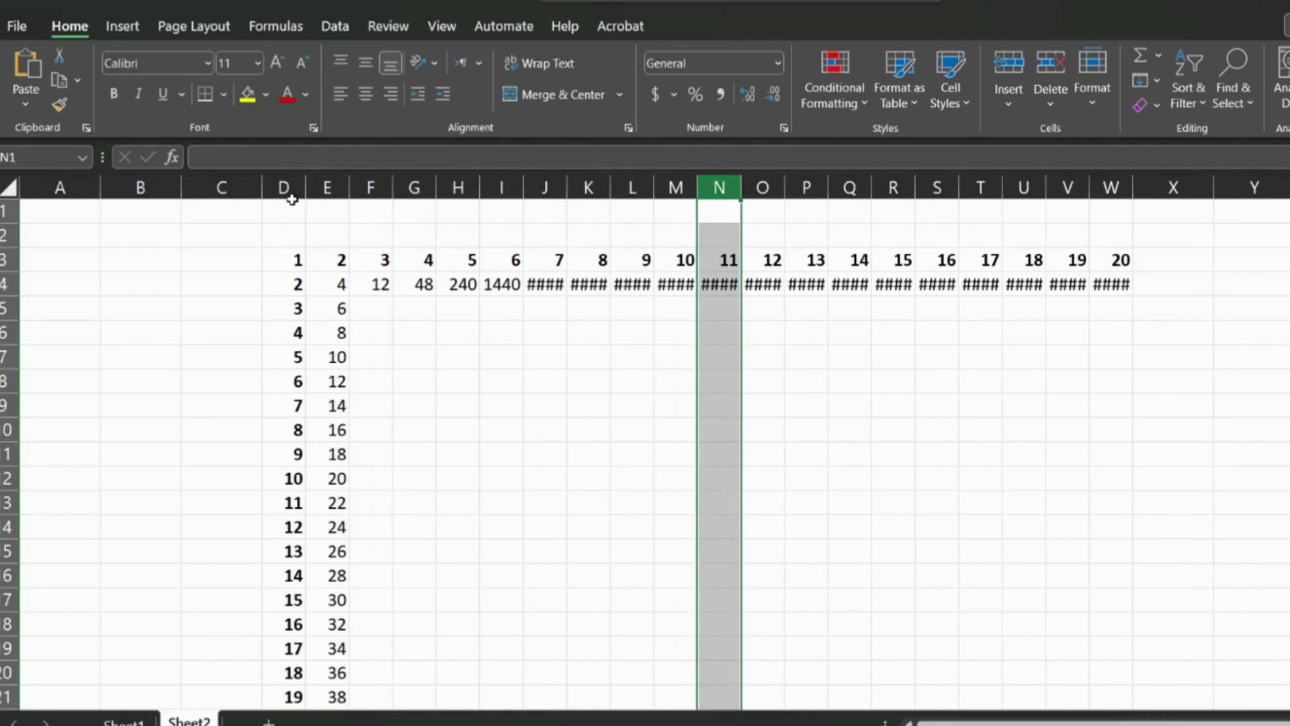
Step: Lock column D in the second reference of E4 so the formula reads =E$3*$D4
click(351, 285)
click(334, 287)
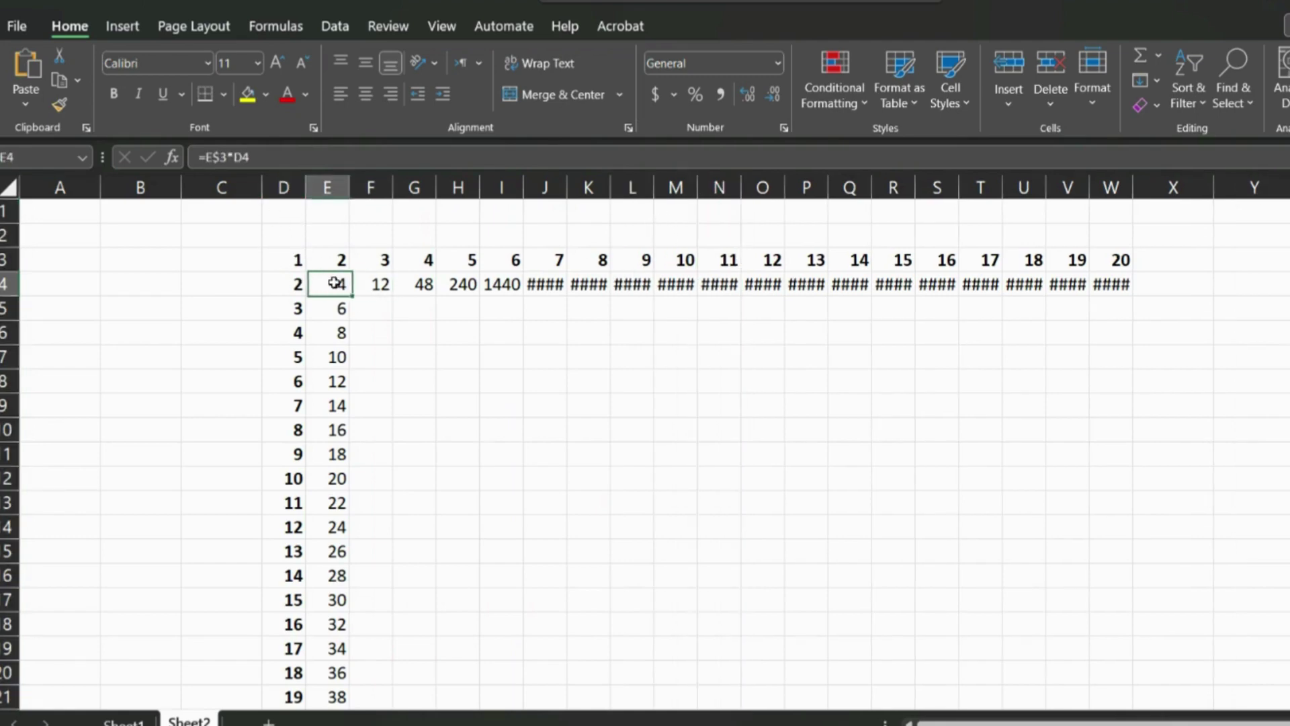
double_click(244, 157)
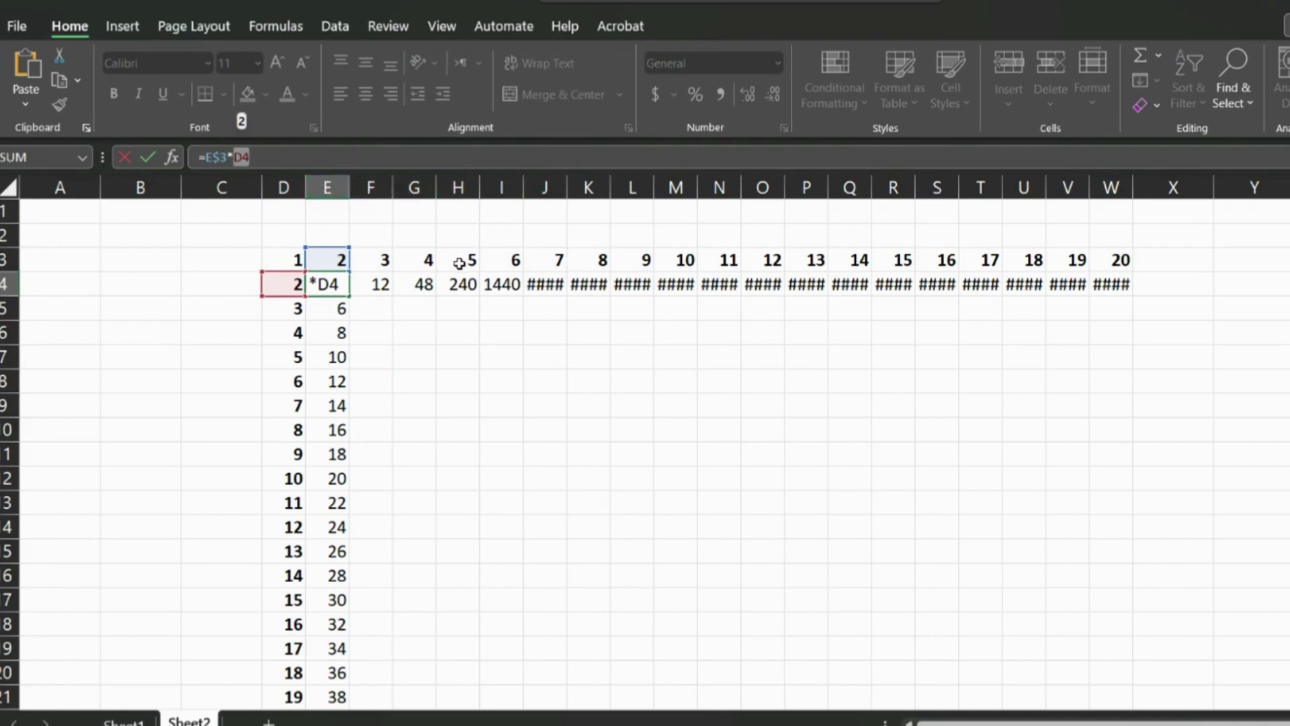
key(ctrl+Return)
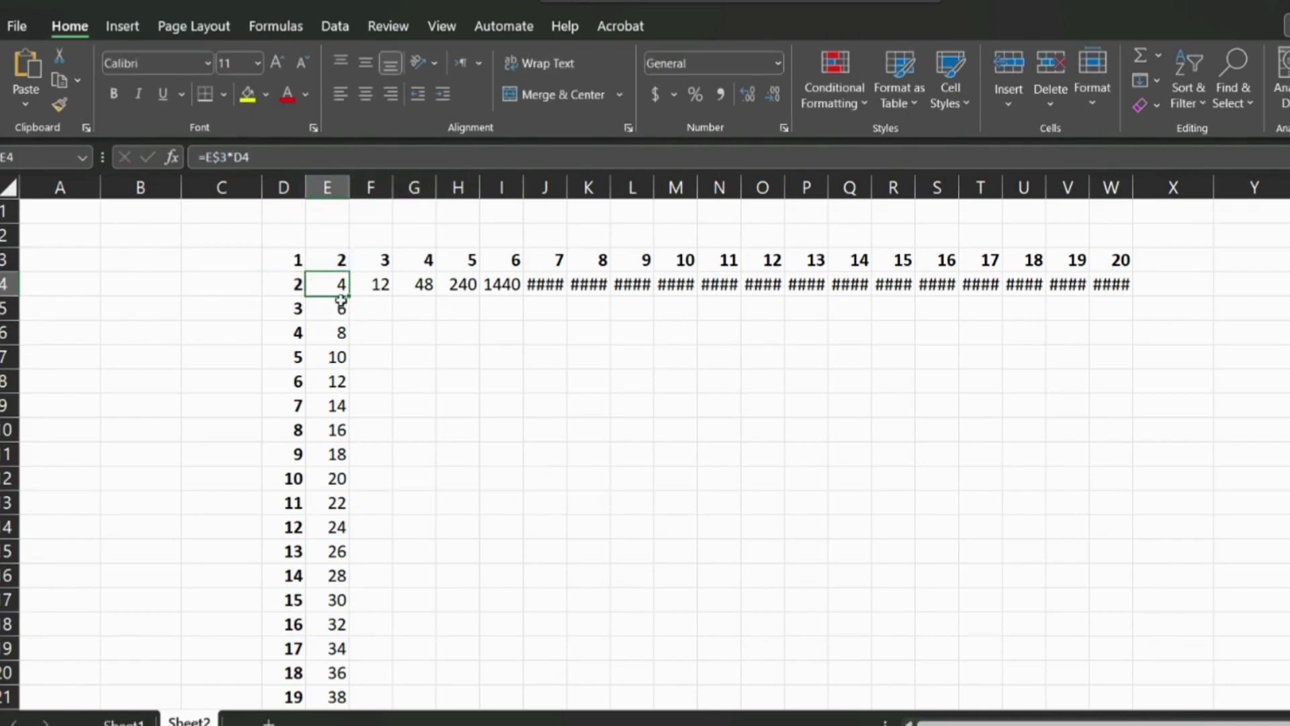
click(237, 157)
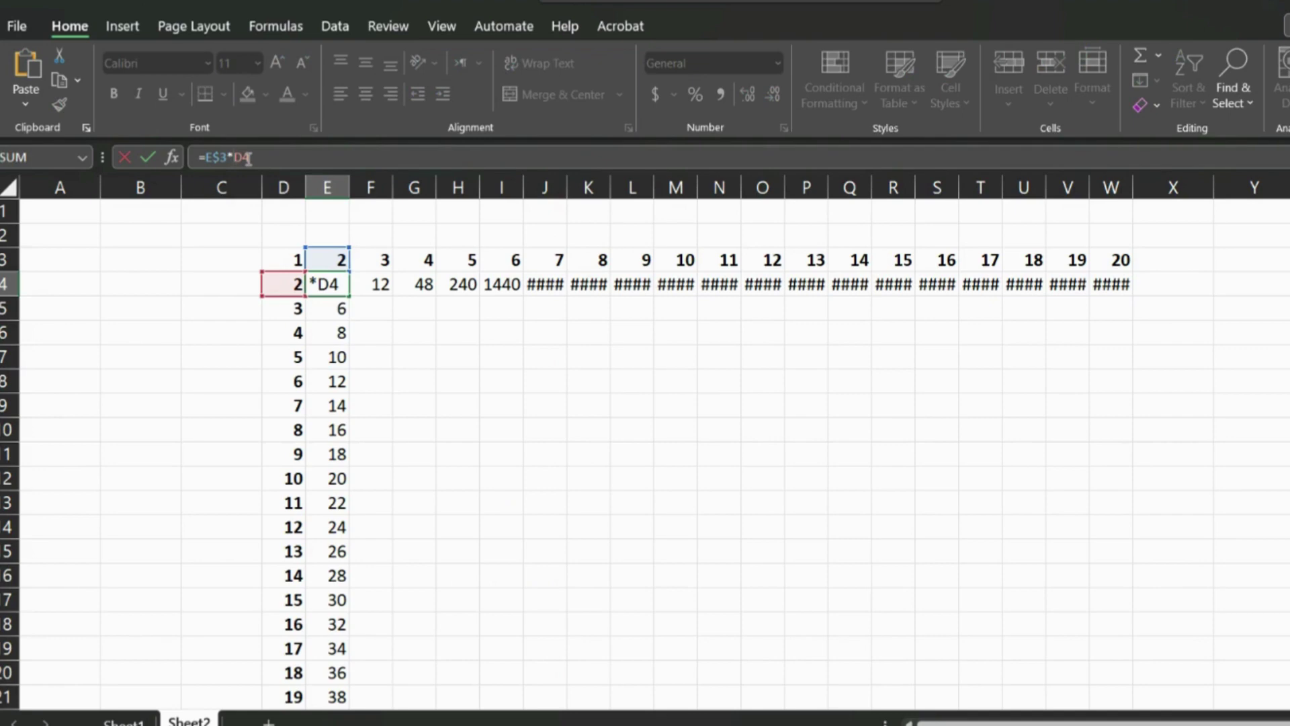
text($)
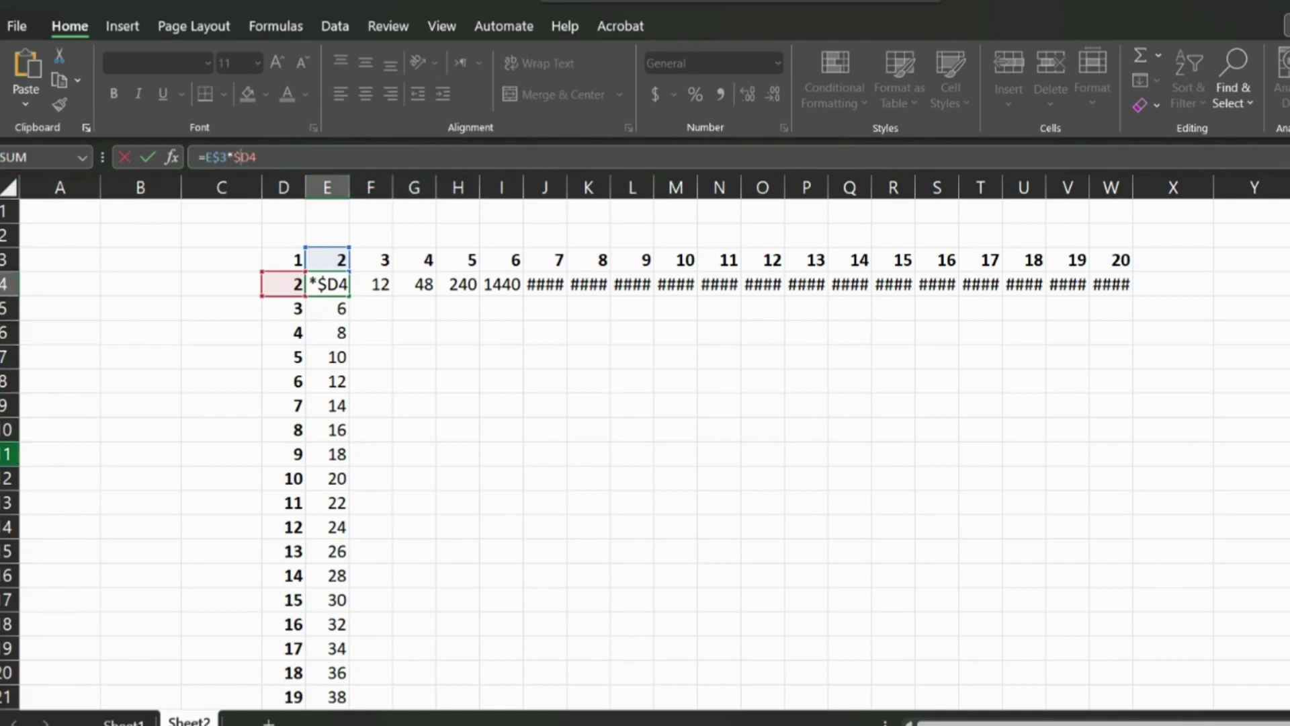
key(Return)
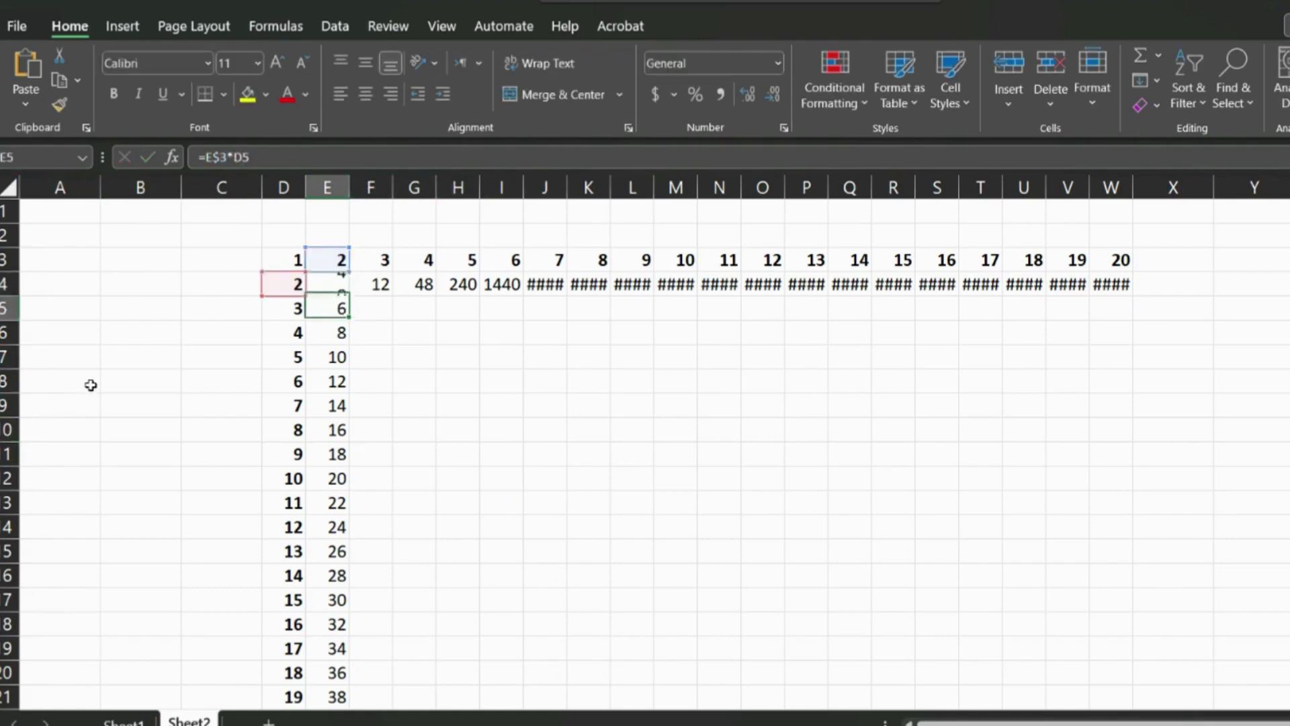
Step: Fill the =E$3*$D4 formula from E4 across row 4 to W4 and check the resulting formulas in G4 and H4
click(335, 283)
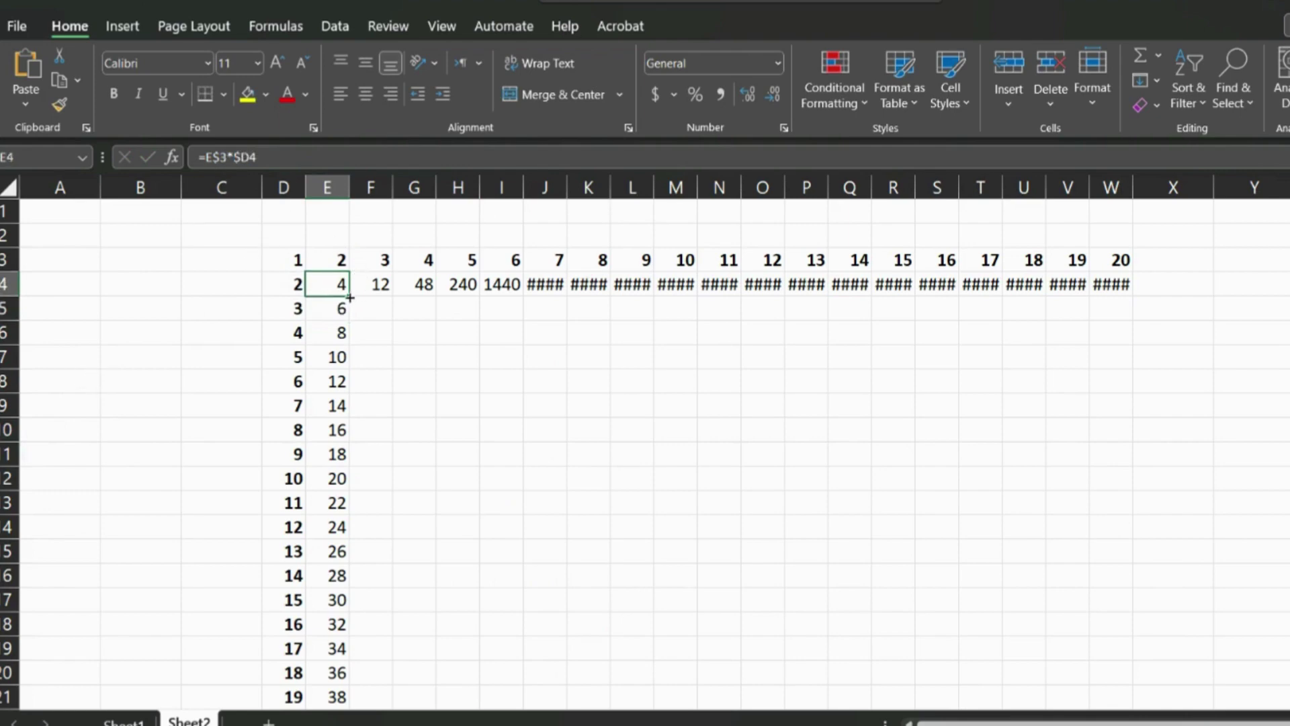
drag(350, 298, 1124, 290)
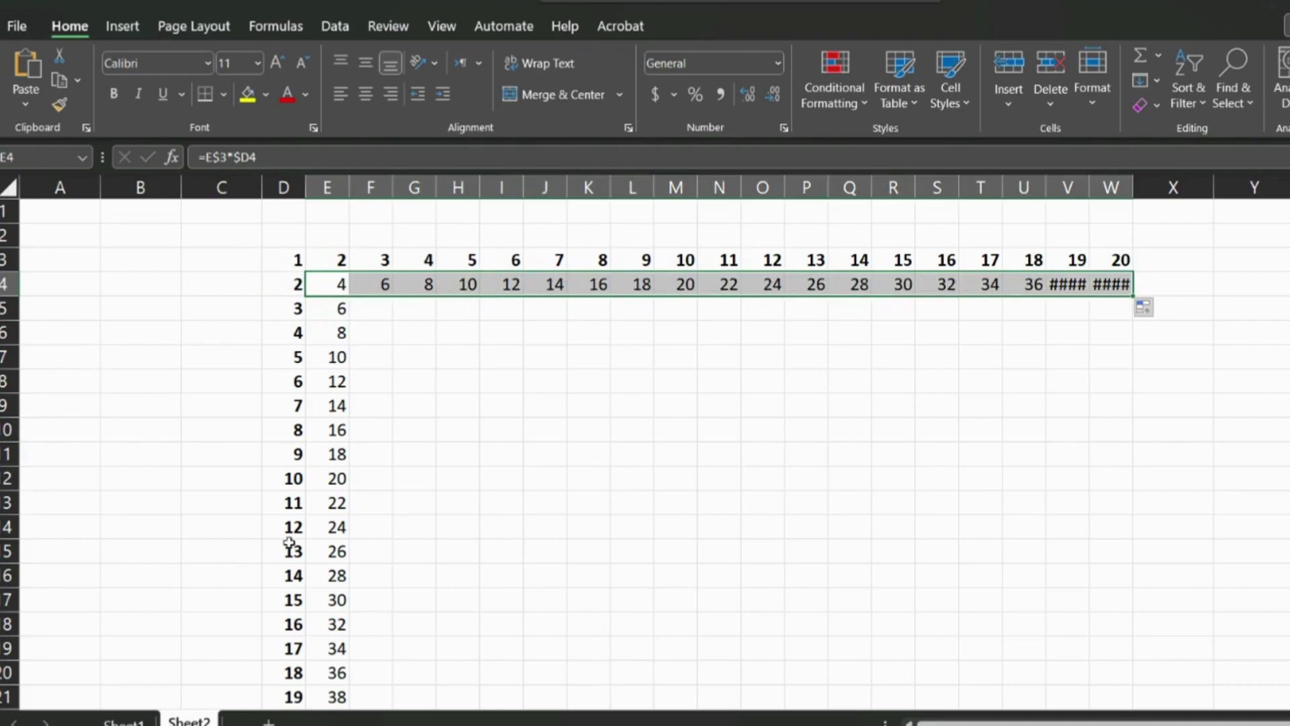
click(417, 287)
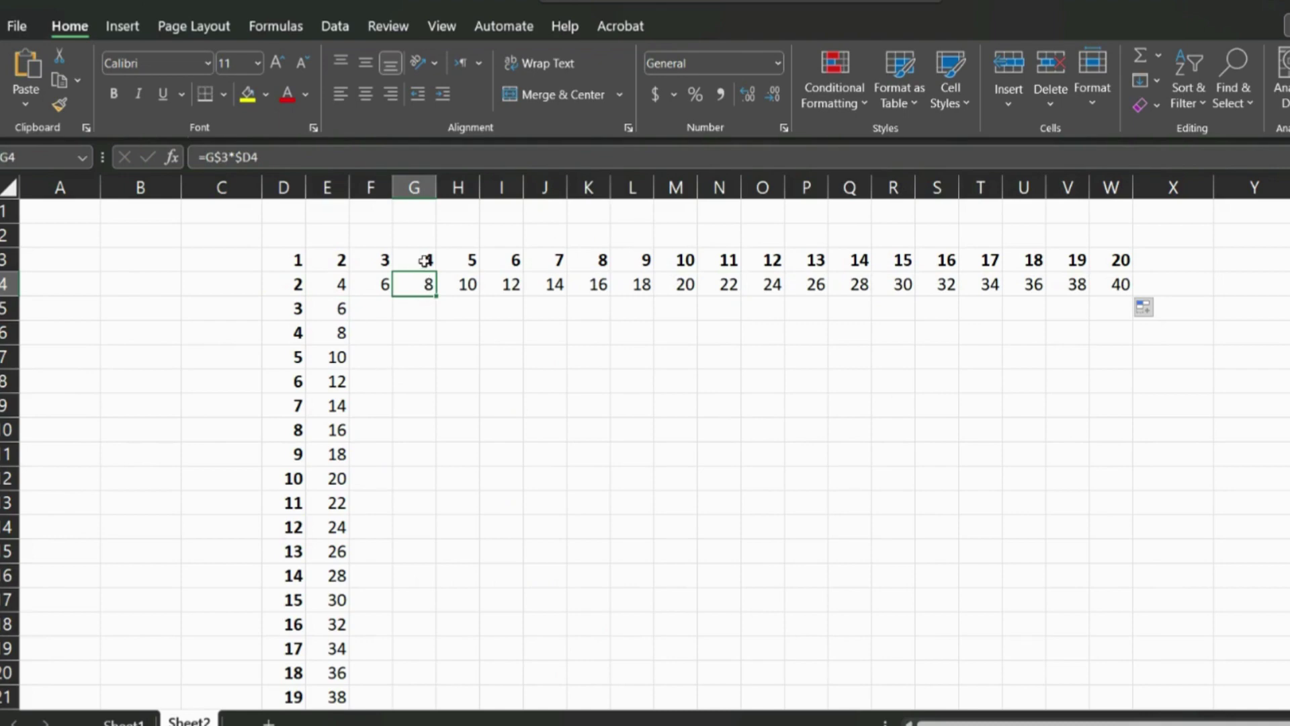
click(468, 286)
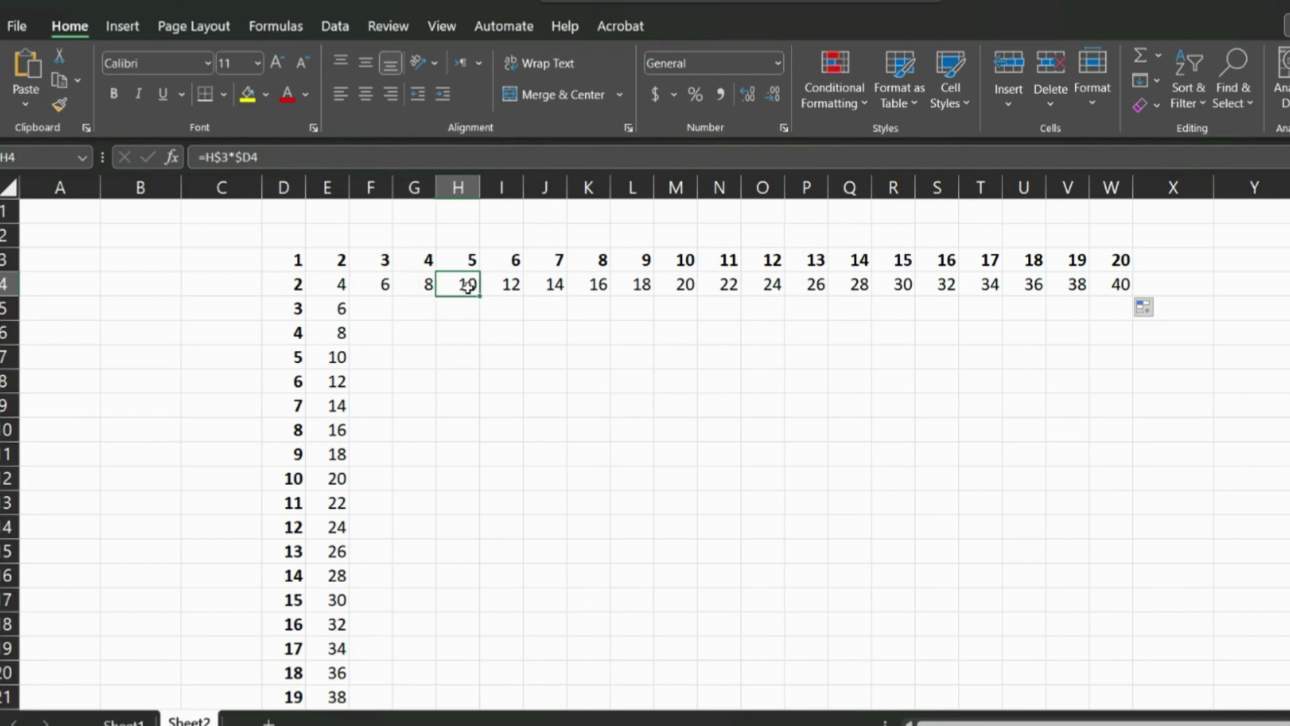
Step: Check the formulas in I4, J4, K4, E4 and W4 against the row header in D4
click(518, 287)
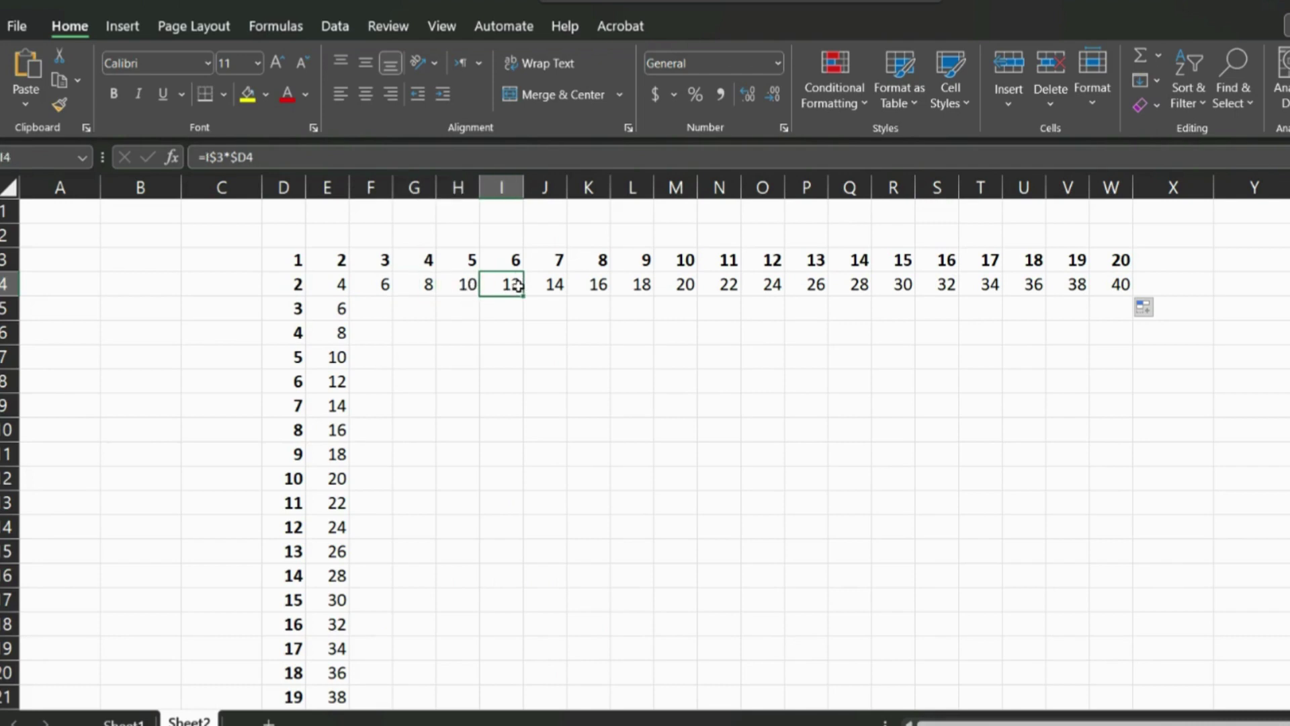
click(555, 284)
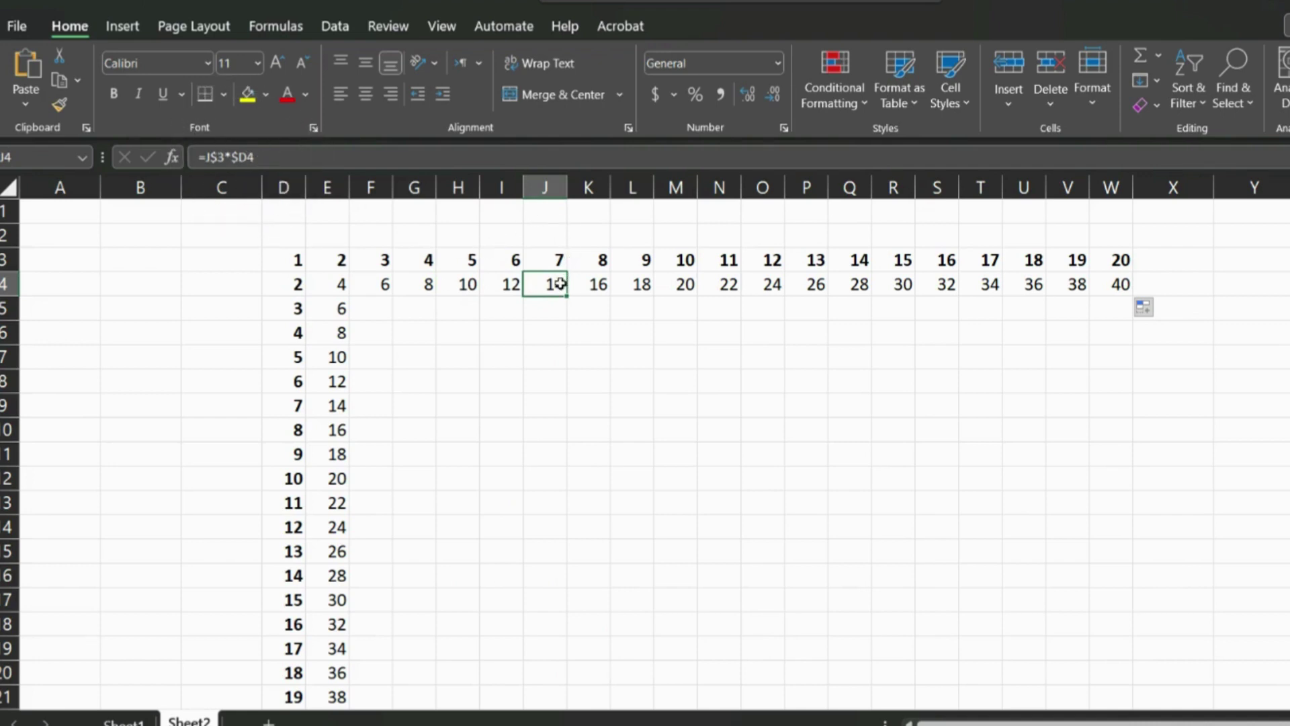
click(598, 284)
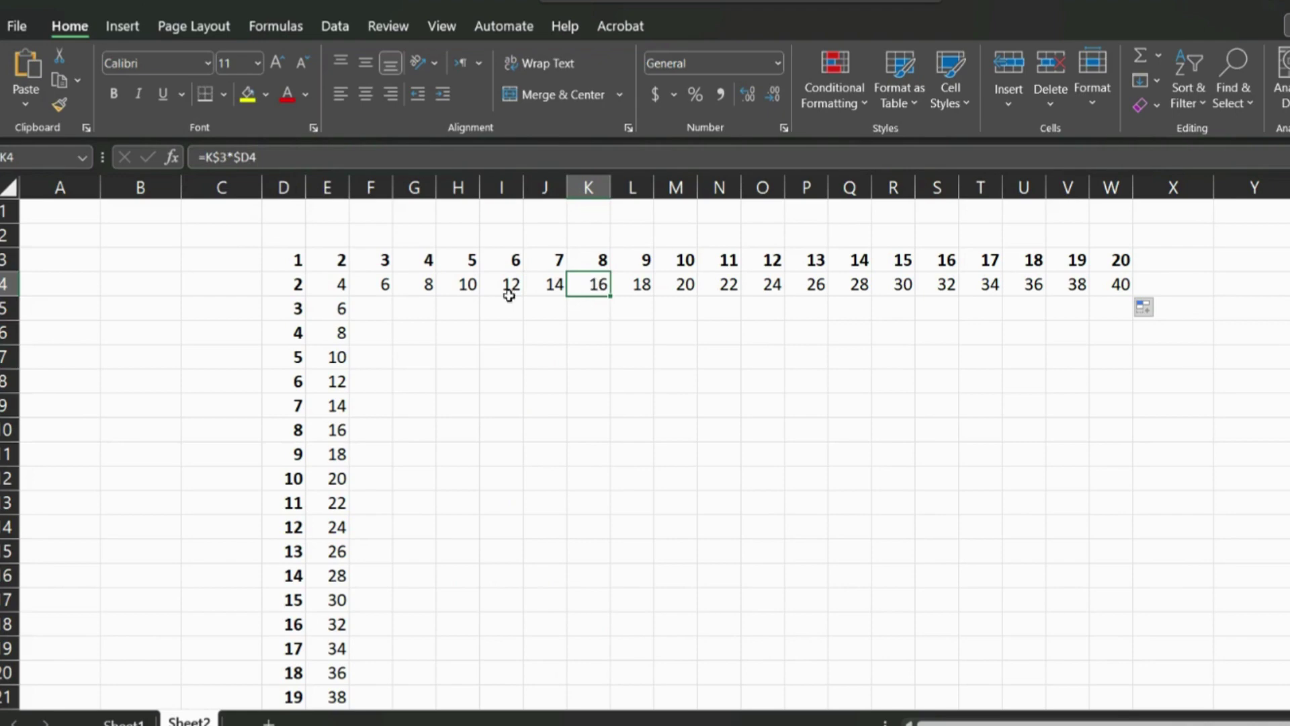
click(276, 282)
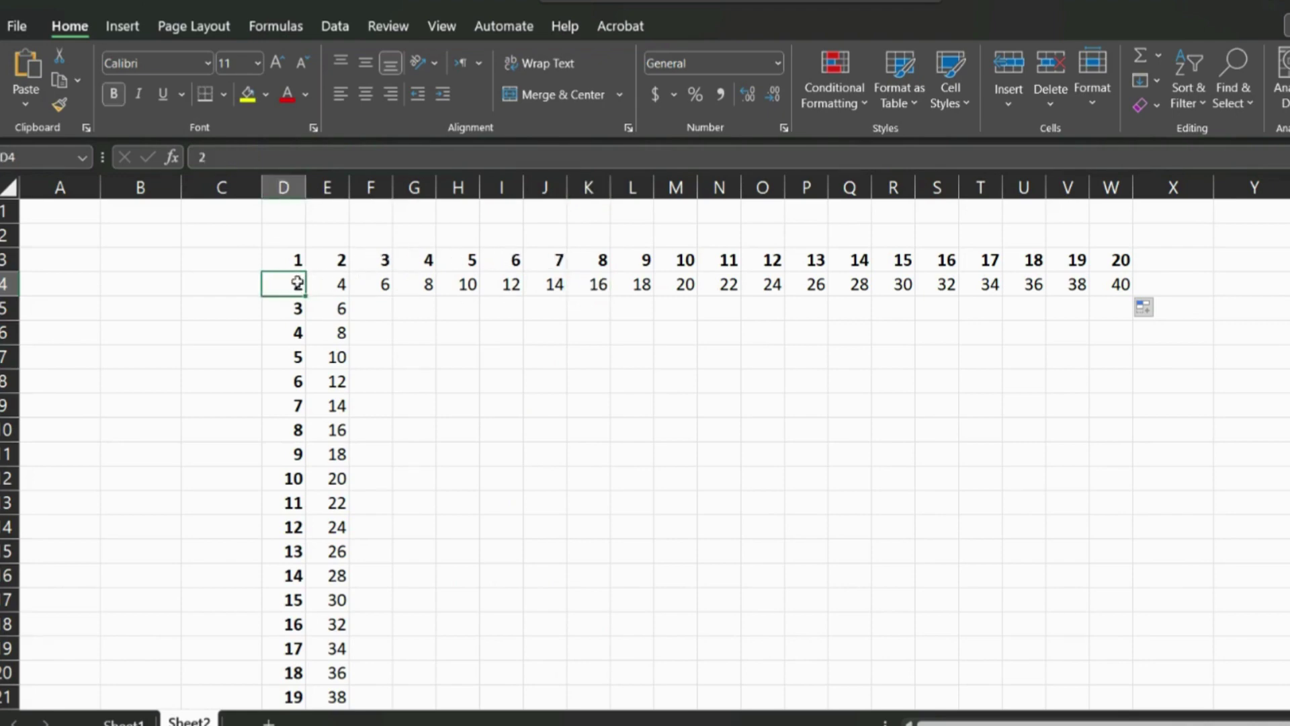
click(344, 285)
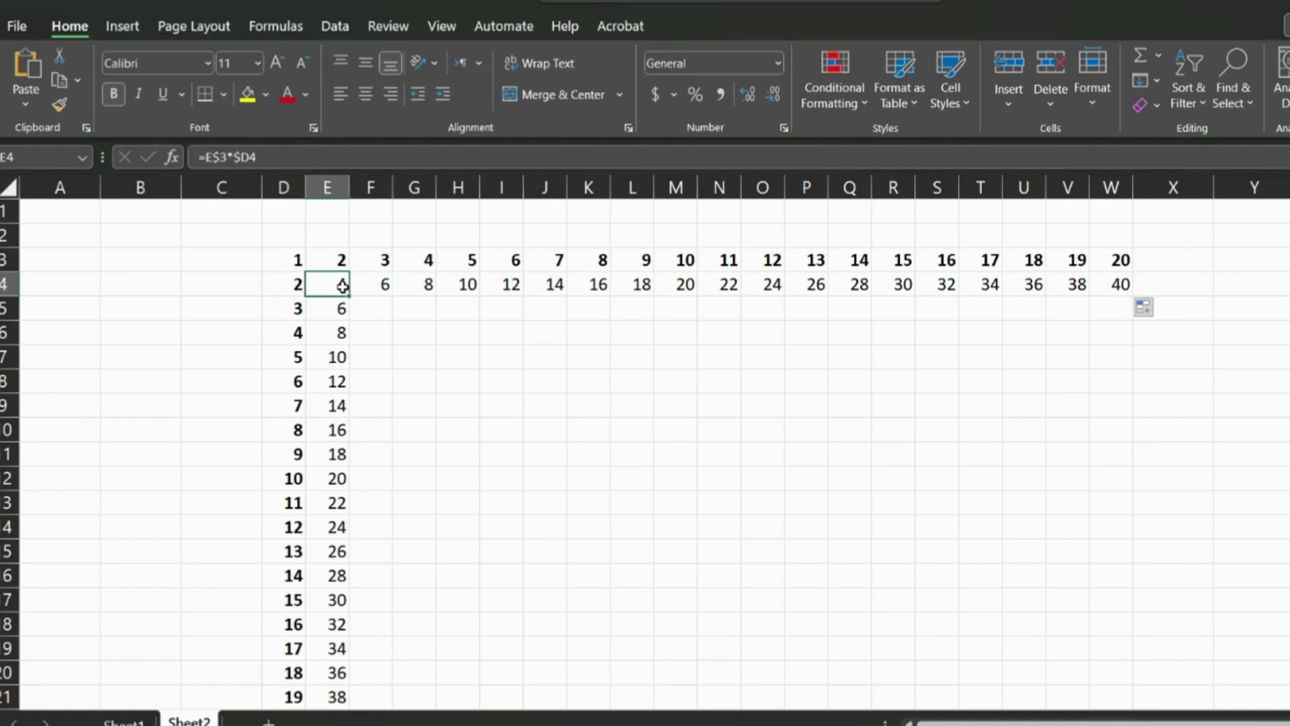
click(1126, 284)
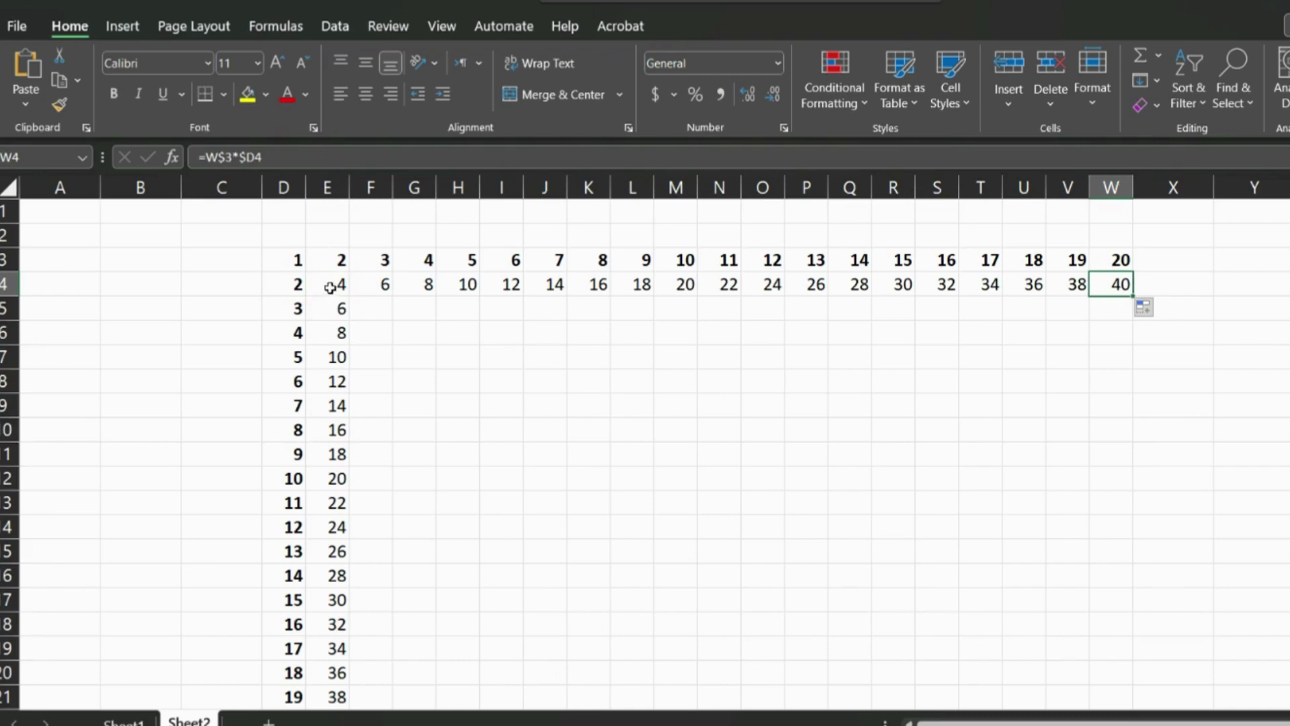
Step: Fill the formulas in E4:W4 down to row 22 to complete the multiplication table, and look over the filled grid
drag(330, 287, 1102, 296)
scroll(879, 289, down, 1)
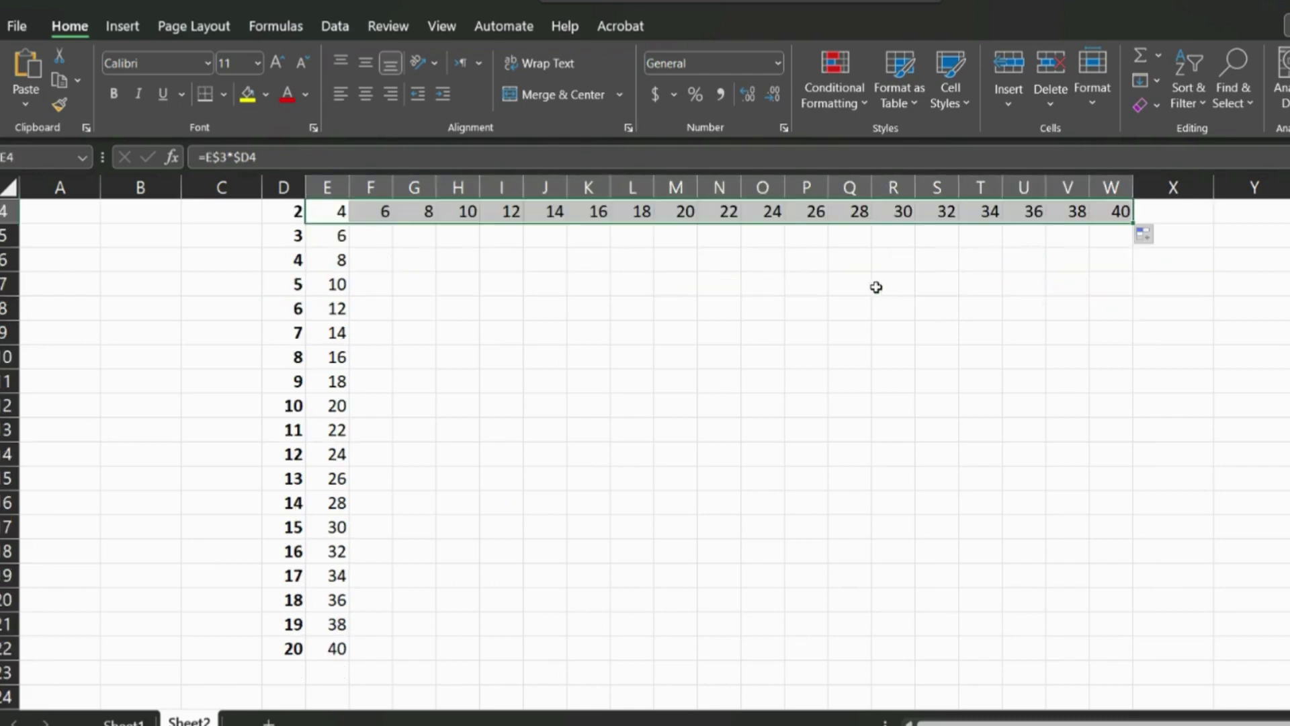
scroll(877, 287, up, 1)
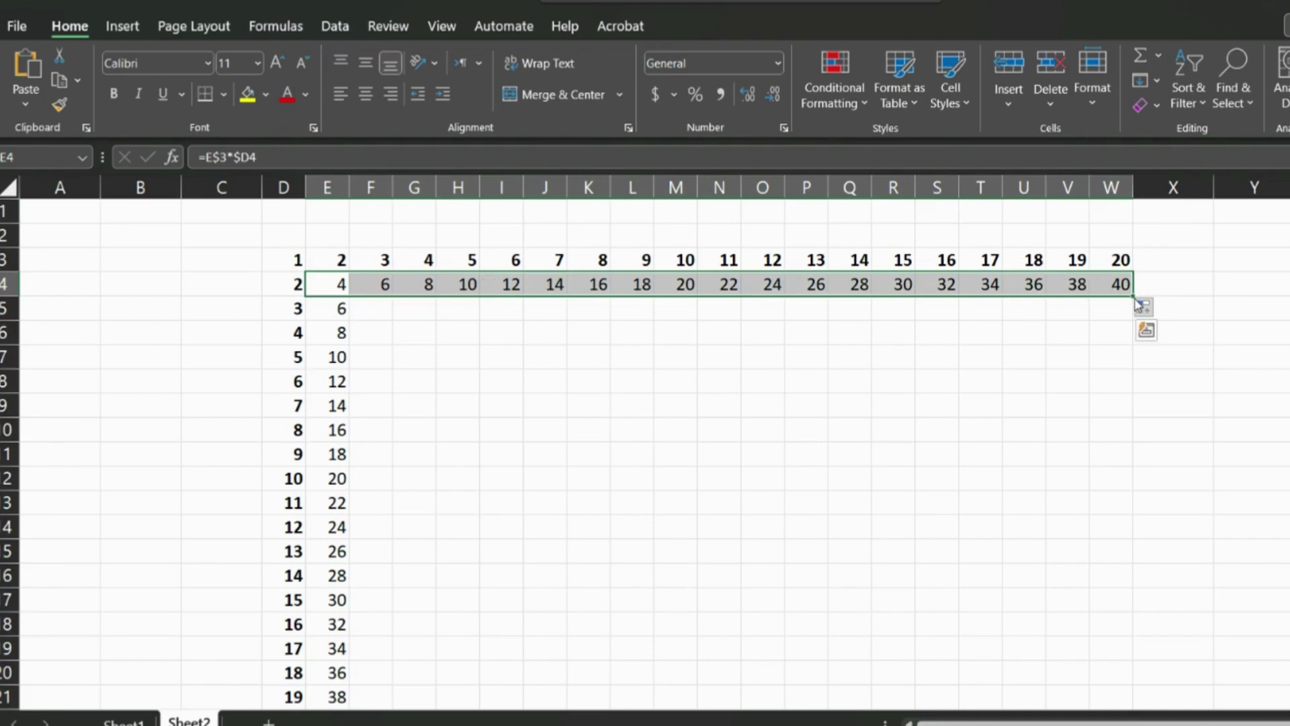
drag(1134, 297, 1152, 680)
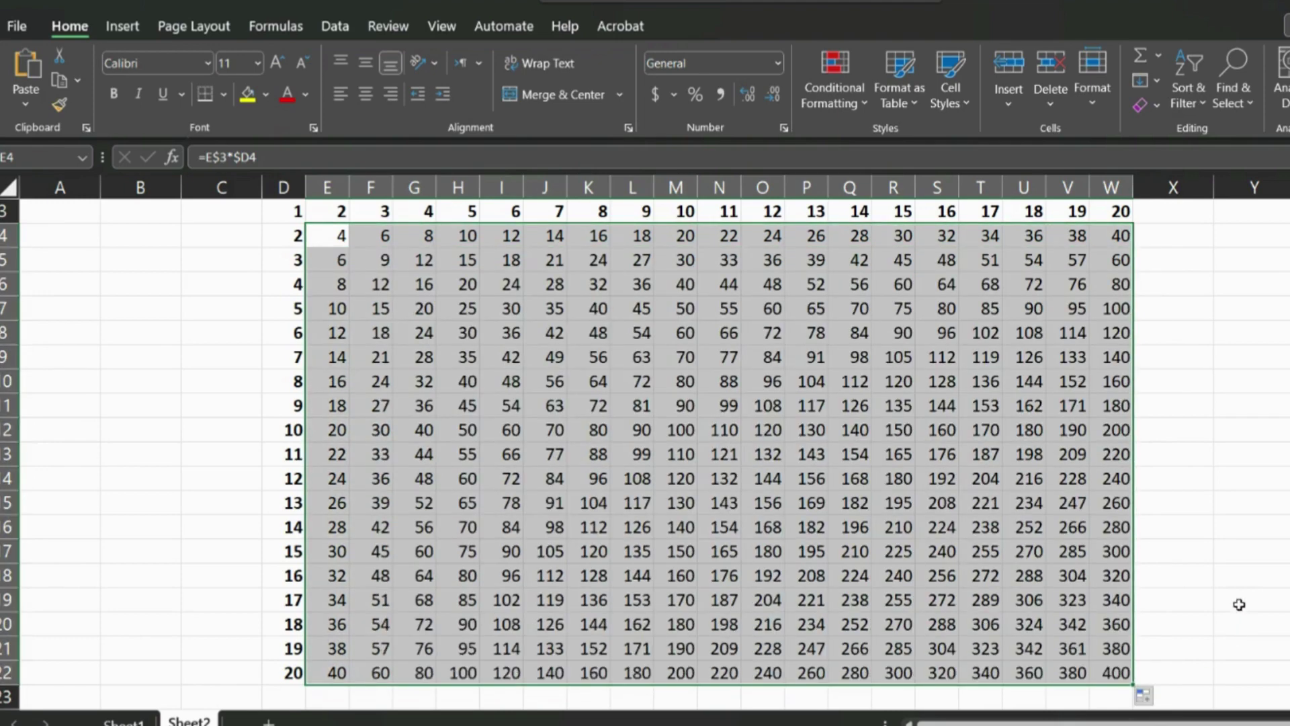
click(1235, 555)
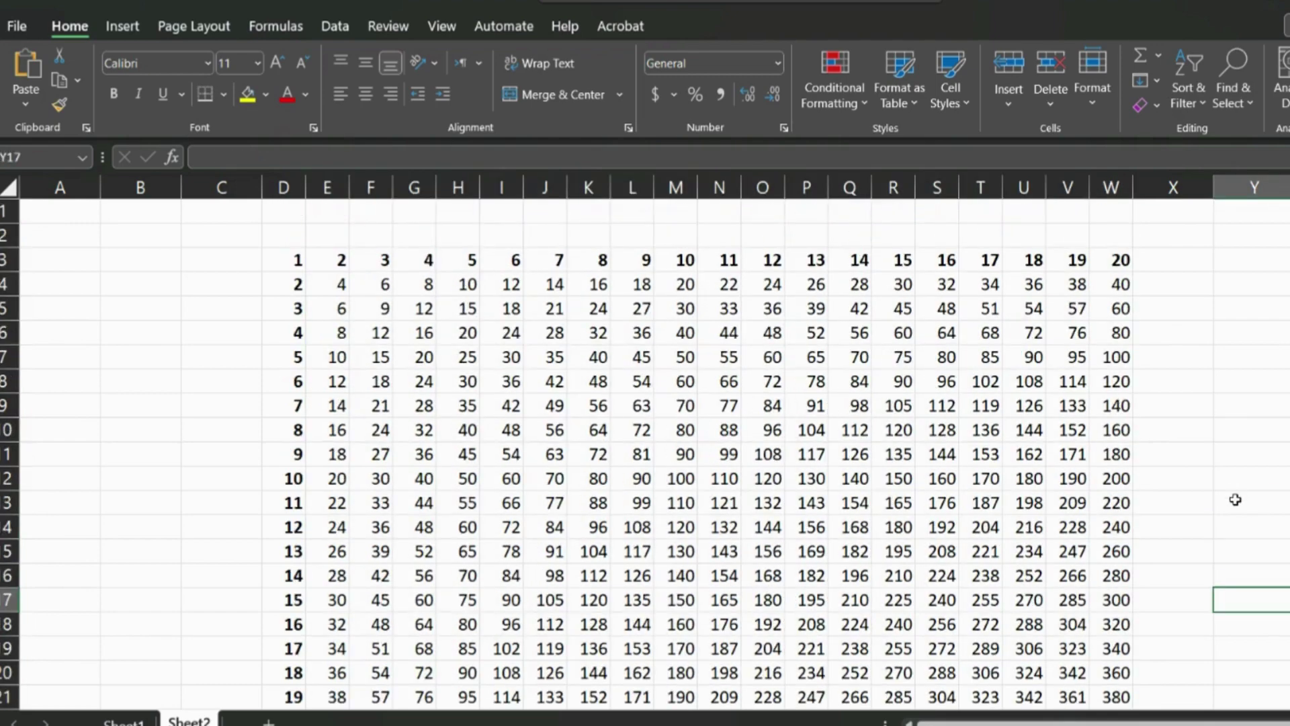
scroll(1235, 499, down, 1)
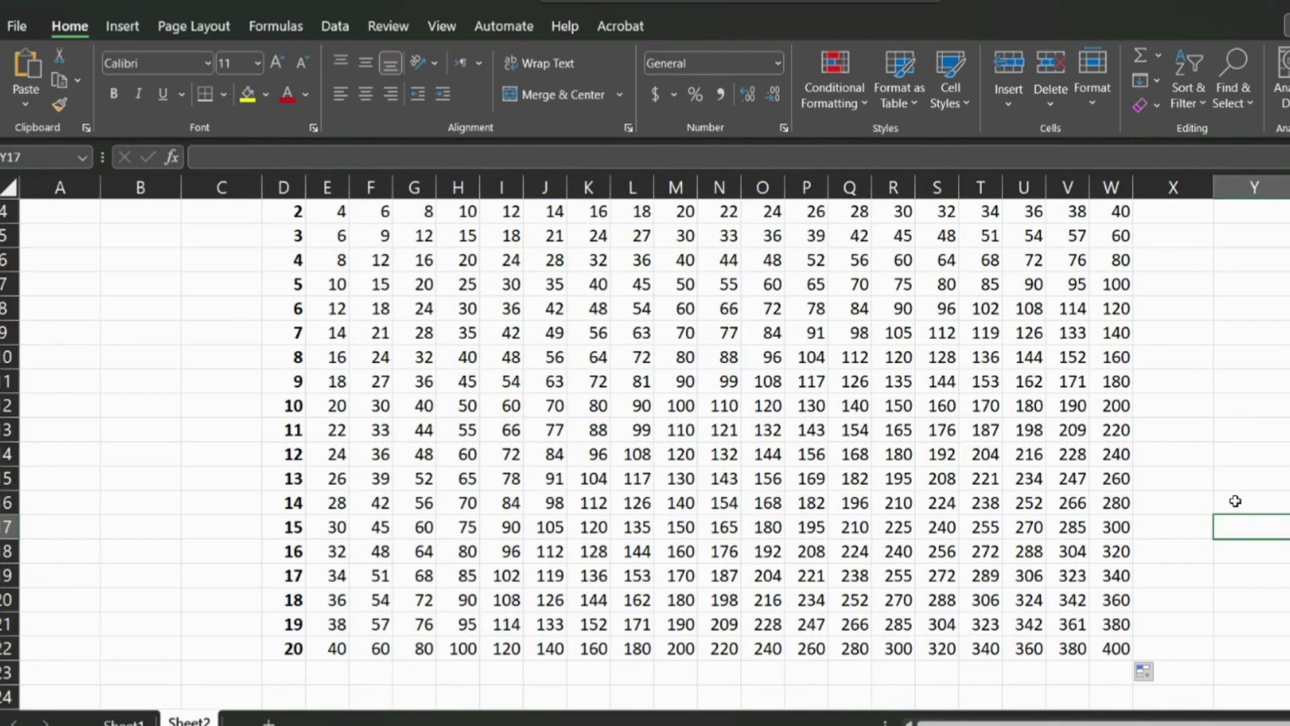